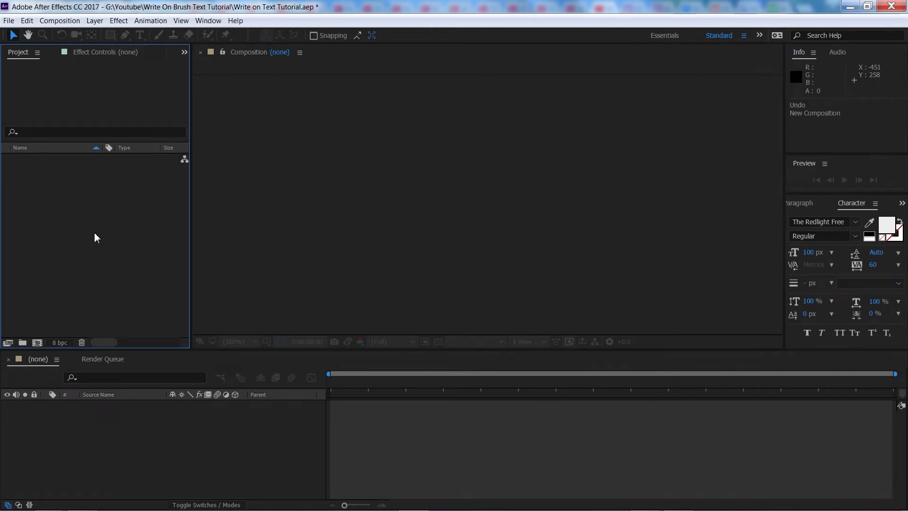
Step: Create a 1920×1080, 30 fps, 10-second composition named Main Comp
{"action": "double_click", "coordinate": [69, 103]}
{"action": "left_click", "coordinate": [60, 20]}
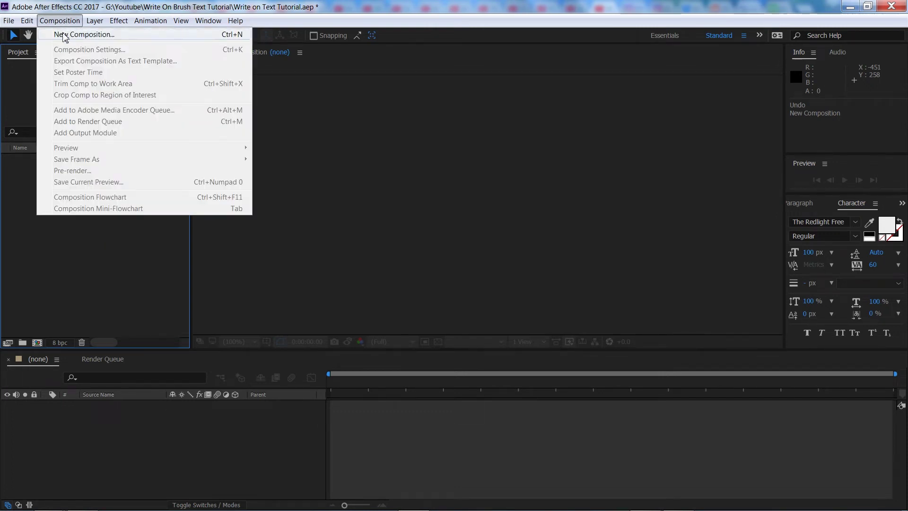
{"action": "left_click", "coordinate": [64, 36]}
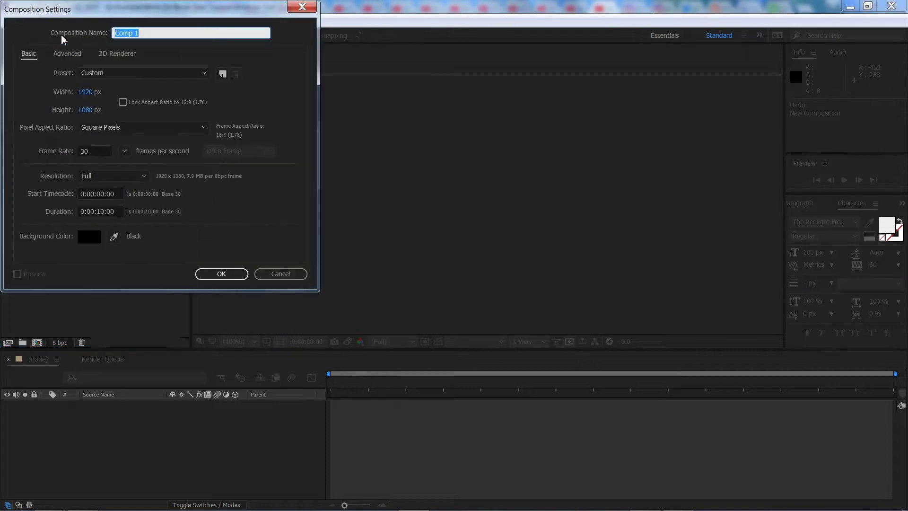
{"action": "type", "text": "Main"}
{"action": "left_click", "coordinate": [98, 150]}
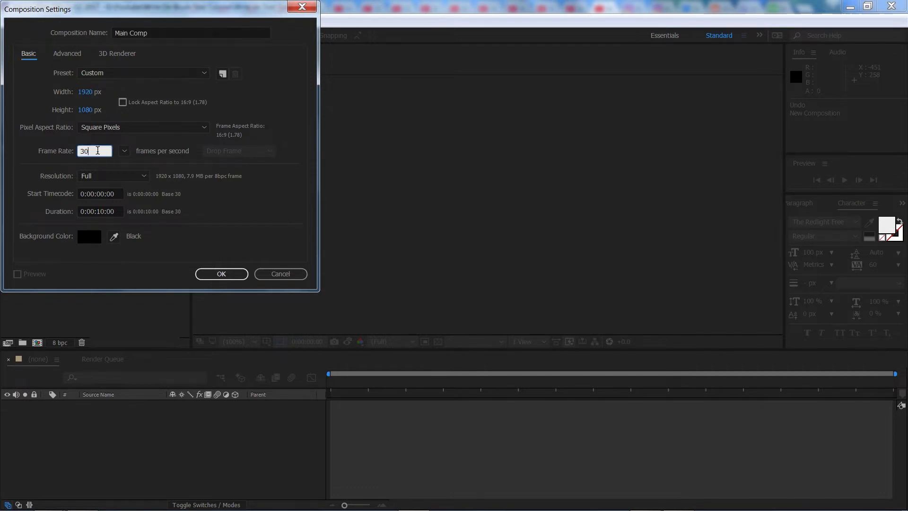
{"action": "left_click", "coordinate": [121, 207]}
{"action": "left_click", "coordinate": [221, 274]}
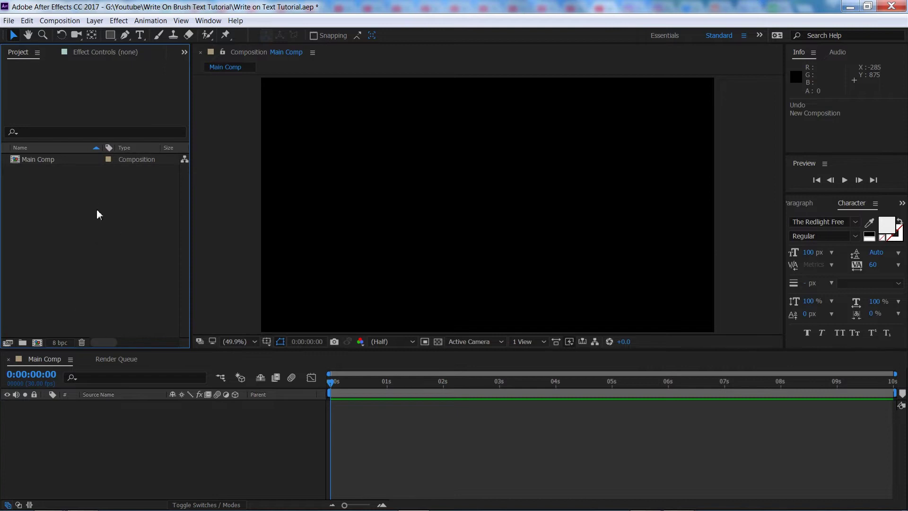
Step: Import Drone Footage.mp4 into the project
{"action": "double_click", "coordinate": [97, 212]}
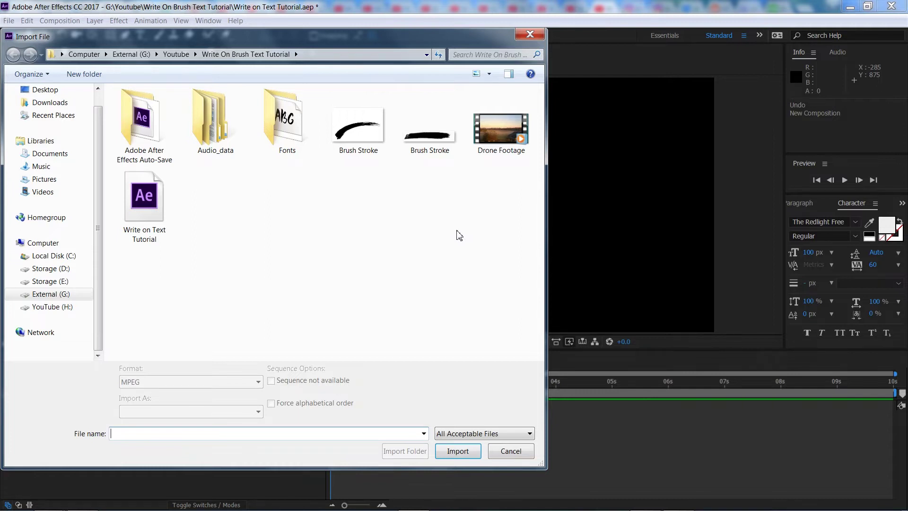
{"action": "left_click", "coordinate": [495, 151]}
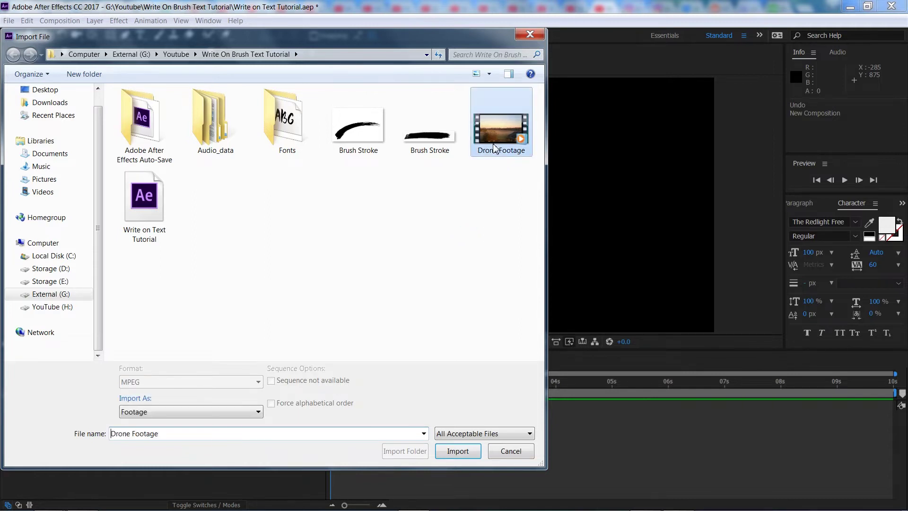
{"action": "left_click", "coordinate": [461, 451]}
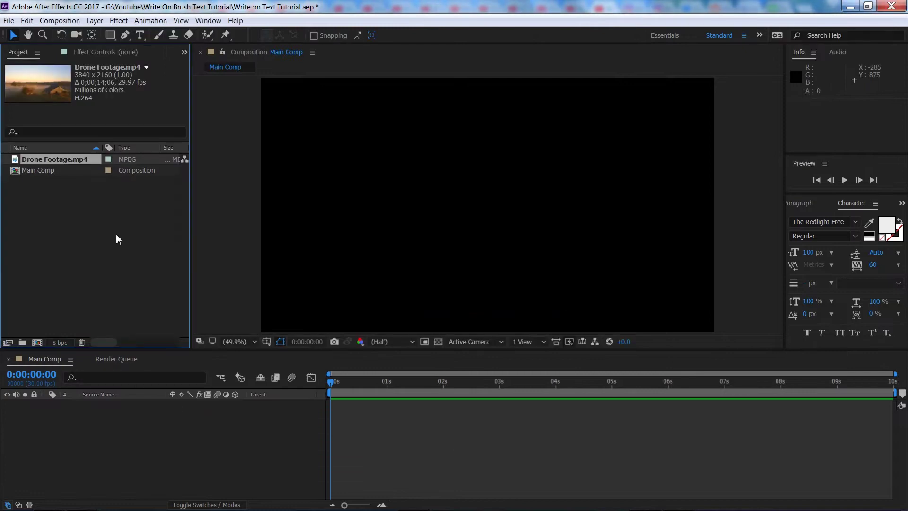
Step: Add Drone Footage.mp4 to Main Comp as a layer scaled to 50%
{"action": "left_click", "coordinate": [29, 159]}
{"action": "left_click_drag", "start_coordinate": [50, 161], "coordinate": [154, 456]}
{"action": "key", "text": "s"}
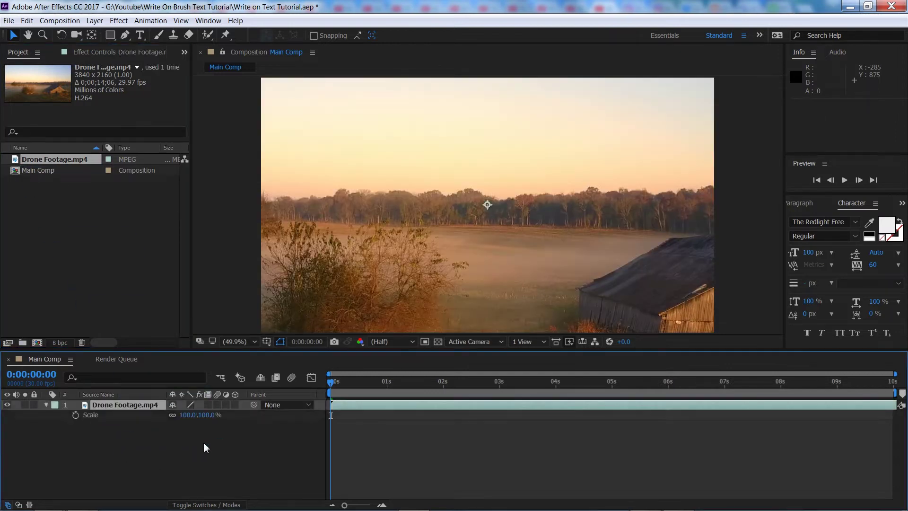
{"action": "left_click", "coordinate": [187, 414]}
{"action": "key", "text": "Return"}
{"action": "left_click", "coordinate": [237, 471]}
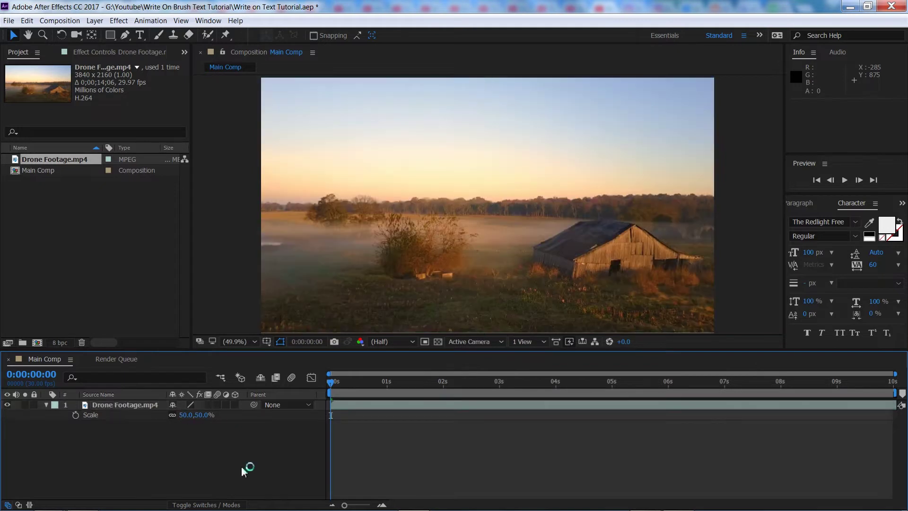
{"action": "right_click", "coordinate": [214, 459]}
Step: Create a black solid layer named Bars
{"action": "mouse_move", "coordinate": [322, 361]}
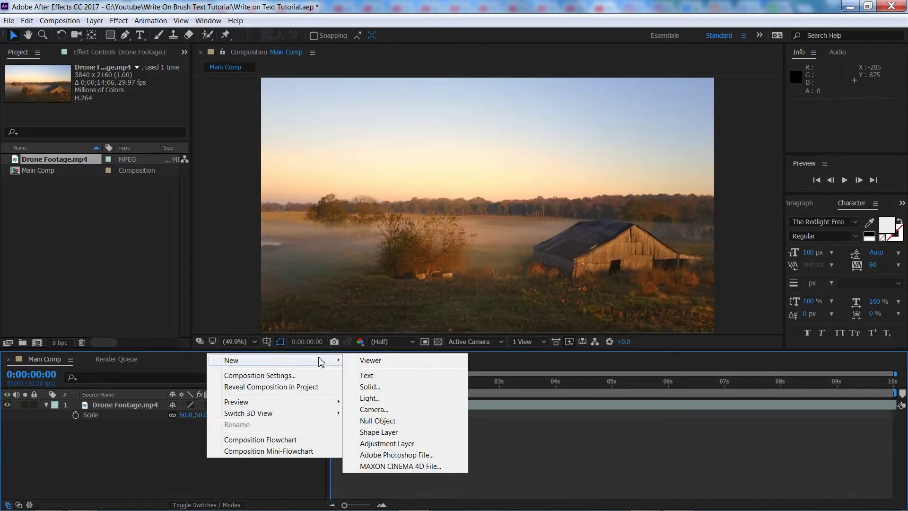
{"action": "left_click", "coordinate": [382, 390]}
{"action": "type", "text": "H"}
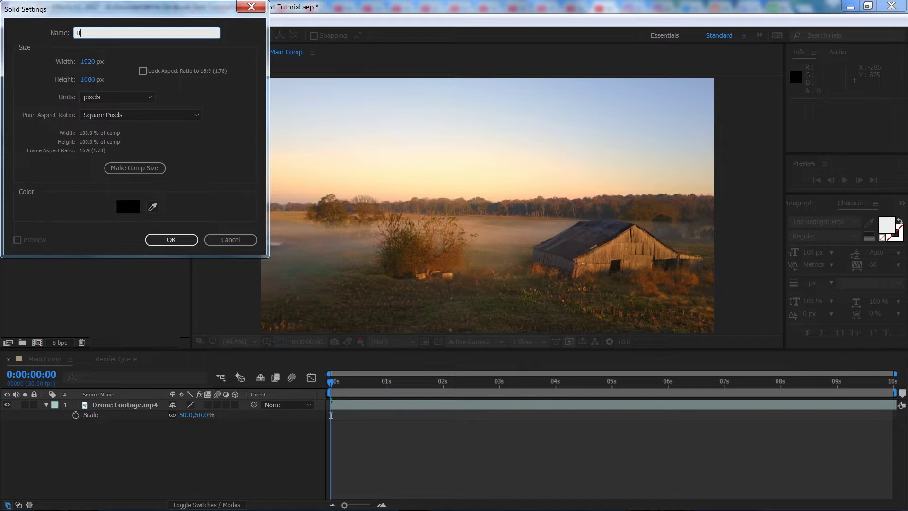
{"action": "type", "text": "ars"}
{"action": "key", "text": "Return"}
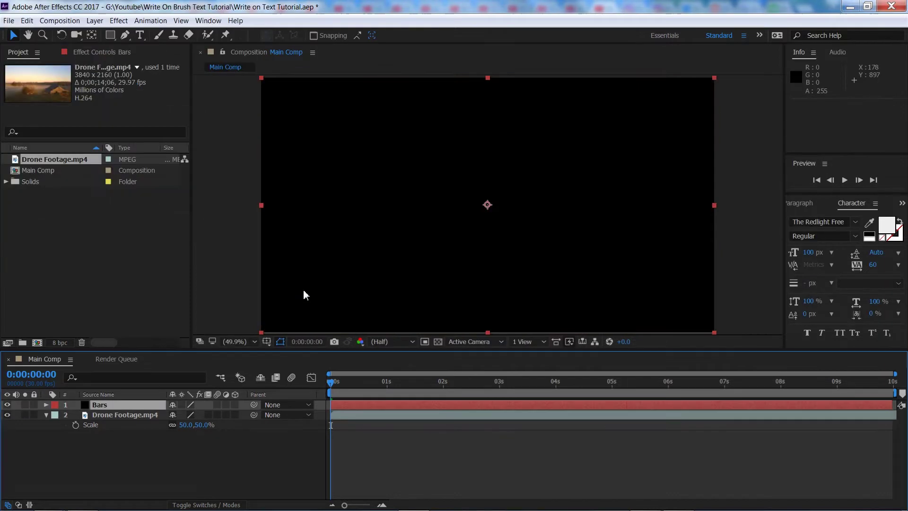
Step: Apply the CC Jaws letterbox preset to Bars with Completion at 80%
{"action": "left_click", "coordinate": [150, 21]}
{"action": "left_click", "coordinate": [146, 46]}
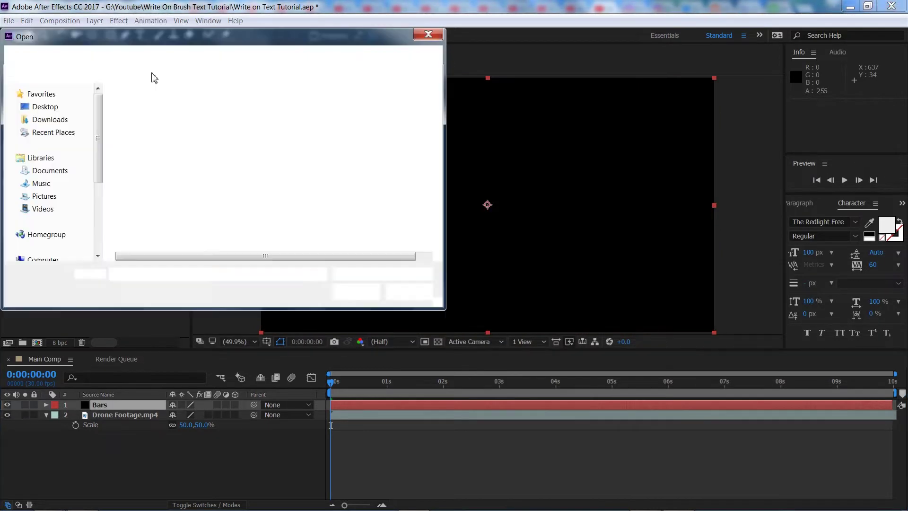
{"action": "double_click", "coordinate": [174, 125]}
{"action": "left_click", "coordinate": [109, 87]}
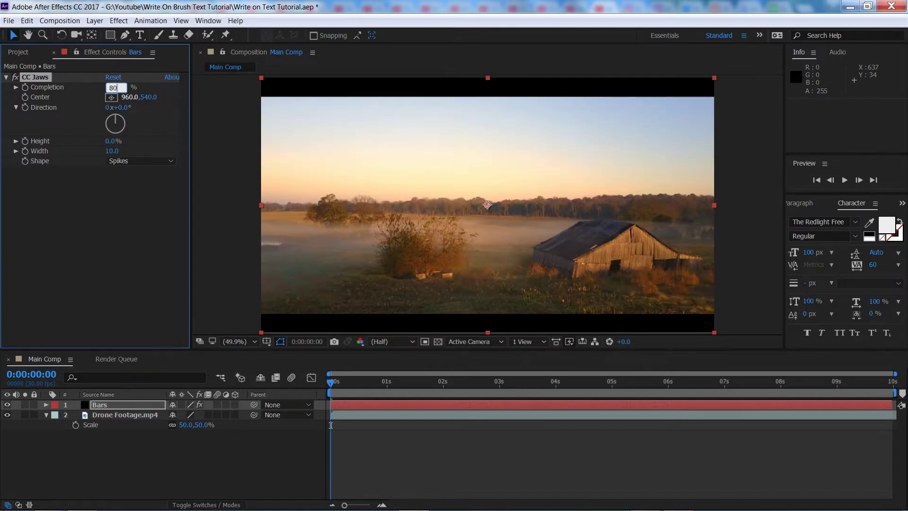
{"action": "key", "text": "Return"}
{"action": "left_click", "coordinate": [241, 462]}
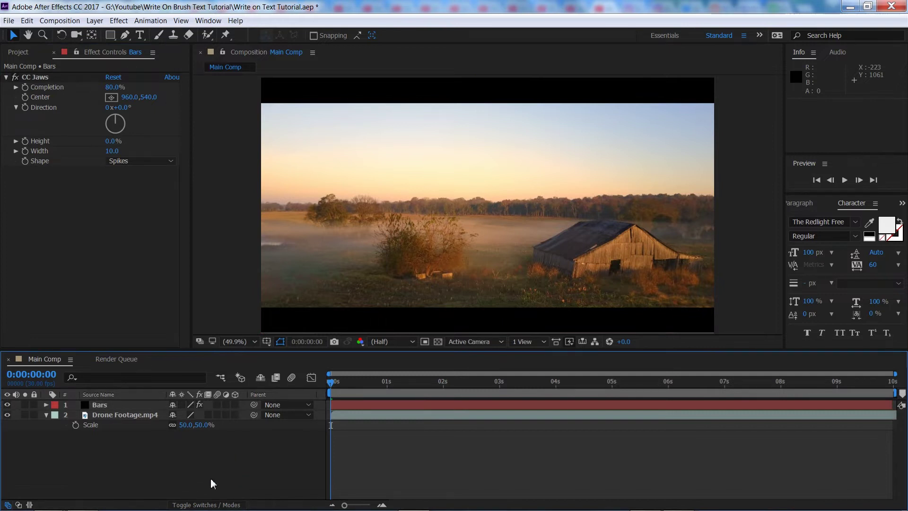
Step: Add a text layer reading 'Wanderlust'
{"action": "right_click", "coordinate": [193, 466]}
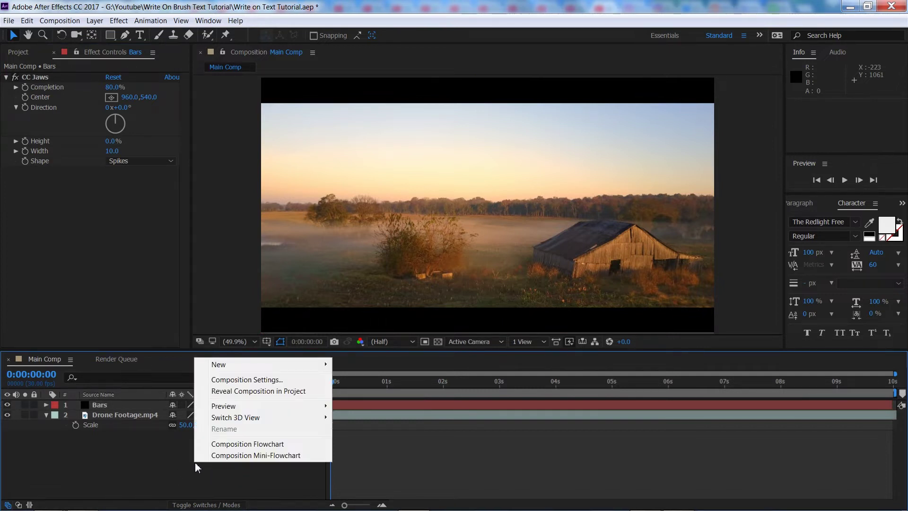
{"action": "mouse_move", "coordinate": [279, 364]}
{"action": "left_click", "coordinate": [386, 380]}
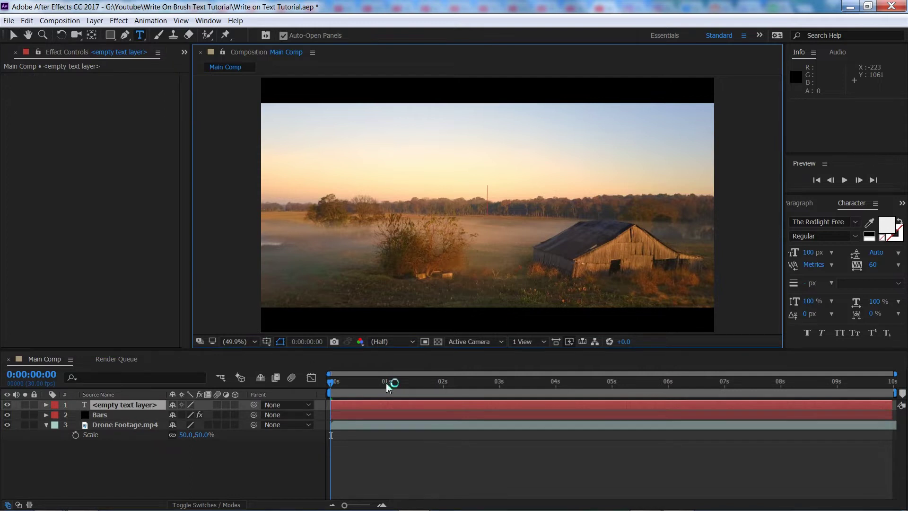
{"action": "type", "text": "Wanderlust"}
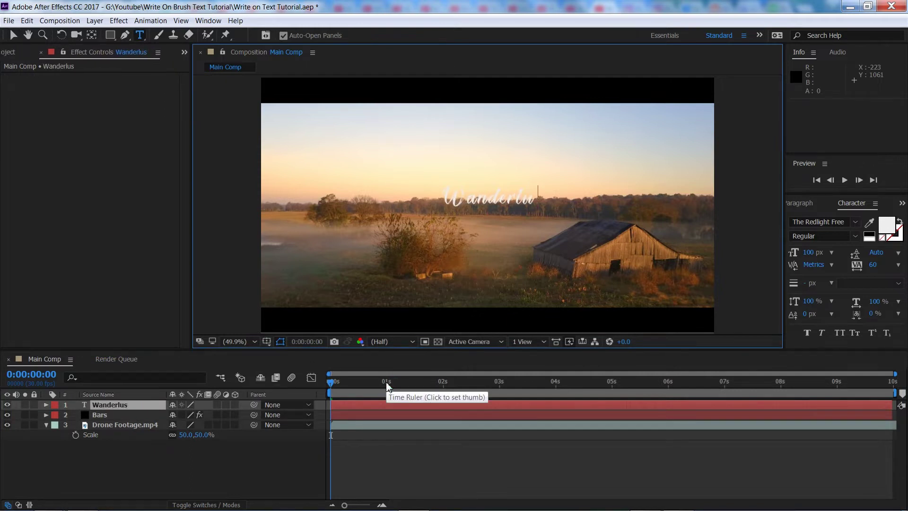
{"action": "left_click", "coordinate": [256, 480]}
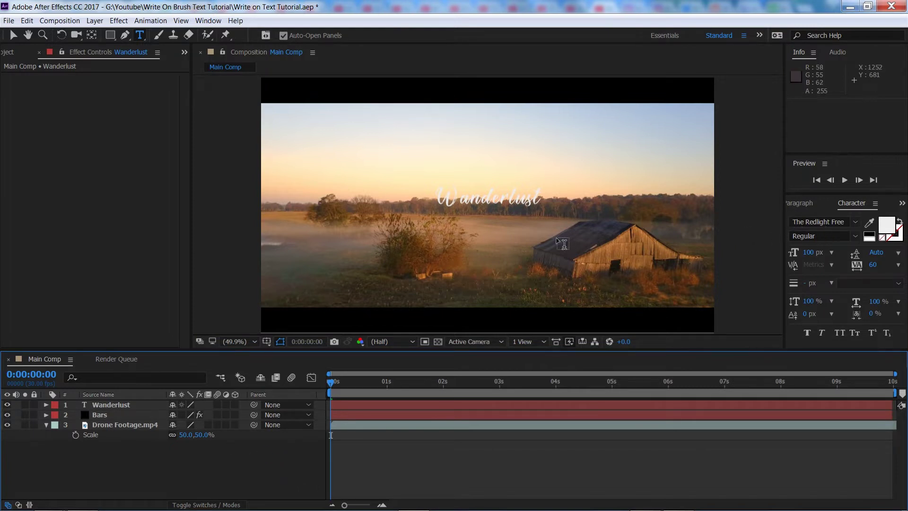
{"action": "left_click", "coordinate": [142, 406]}
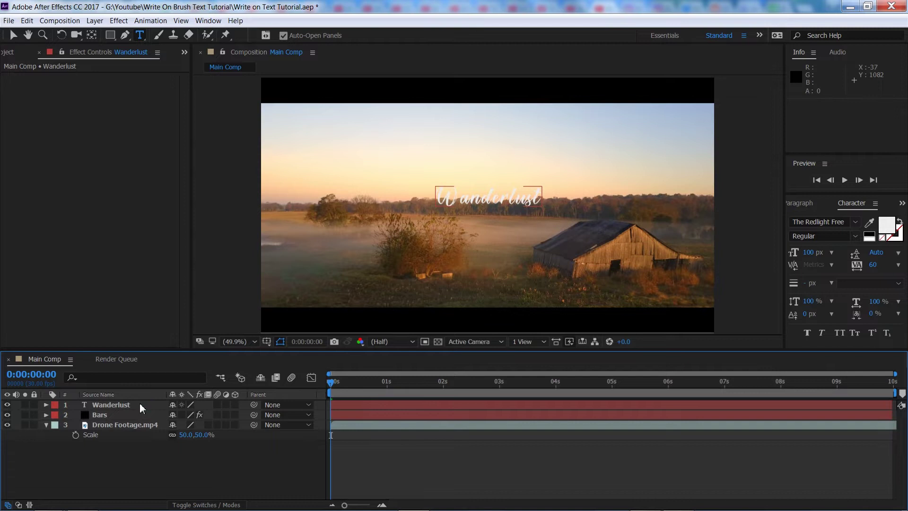
Step: Centre the Wanderlust layer's anchor point and centre the text in the view
{"action": "left_click", "coordinate": [140, 403]}
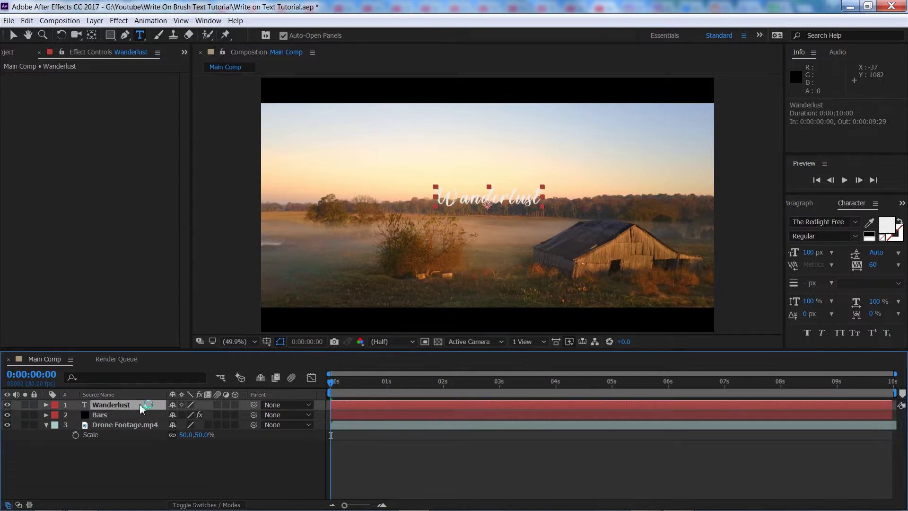
{"action": "right_click", "coordinate": [140, 403]}
{"action": "mouse_move", "coordinate": [227, 74]}
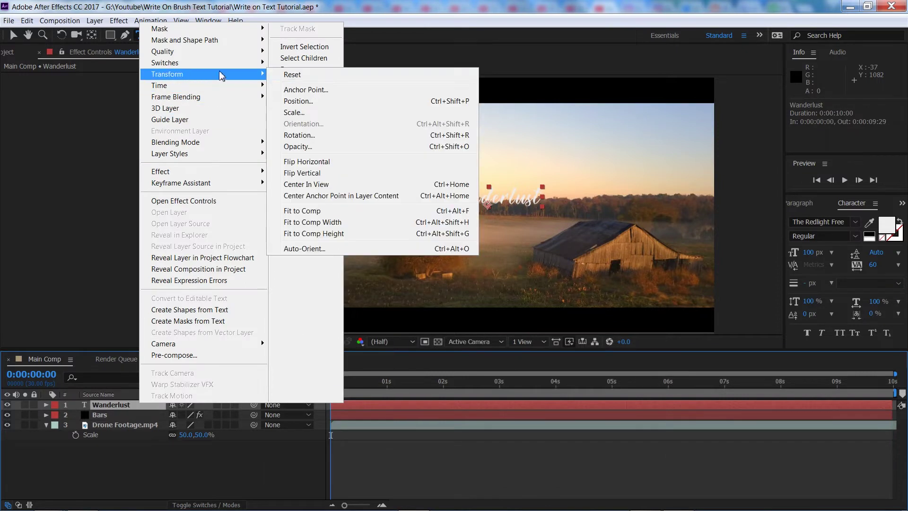
{"action": "left_click", "coordinate": [337, 195]}
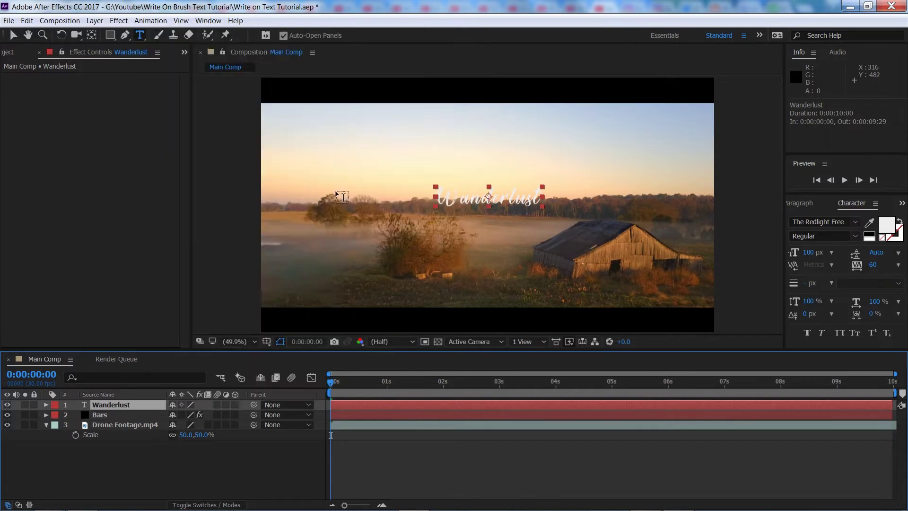
{"action": "right_click", "coordinate": [156, 405]}
{"action": "mouse_move", "coordinate": [283, 106]}
{"action": "mouse_move", "coordinate": [264, 76]}
{"action": "left_click", "coordinate": [333, 184]}
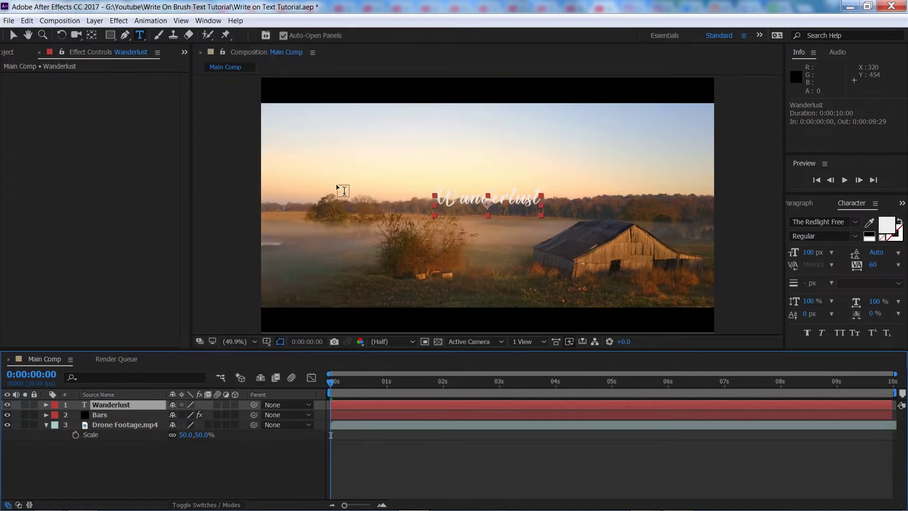
Step: Scale the Wanderlust text to 200%
{"action": "key", "text": "s"}
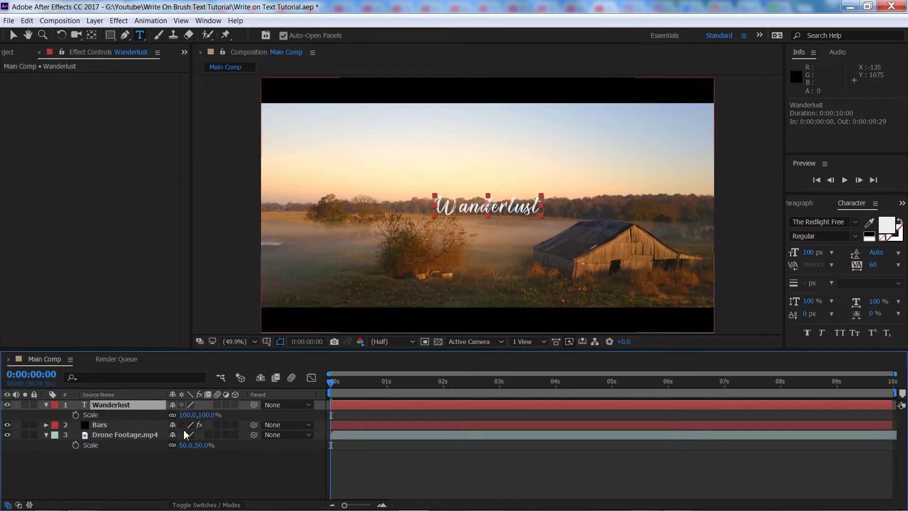
{"action": "mouse_move", "coordinate": [189, 414]}
{"action": "left_mouse_down"}
{"action": "mouse_move", "coordinate": [207, 414]}
{"action": "mouse_move", "coordinate": [194, 414]}
{"action": "left_mouse_up"}
{"action": "left_click", "coordinate": [236, 481]}
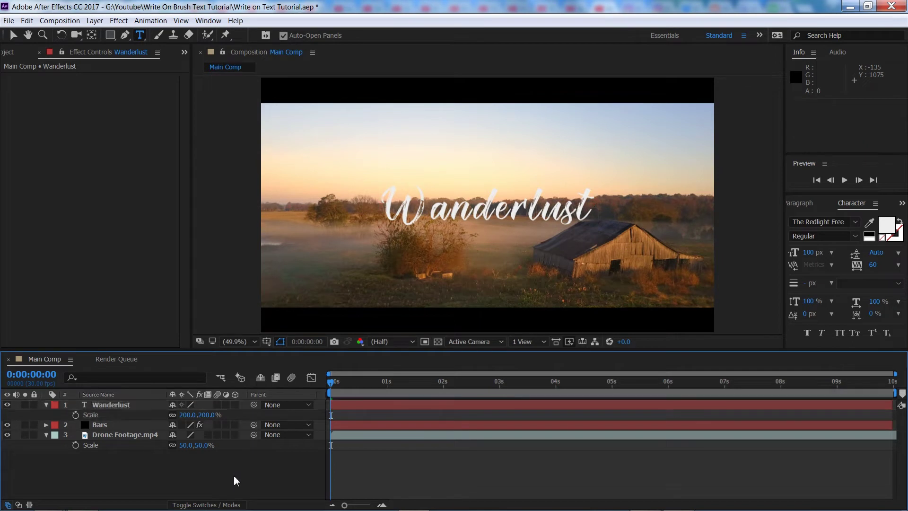
{"action": "left_click", "coordinate": [64, 407]}
{"action": "left_click", "coordinate": [46, 405]}
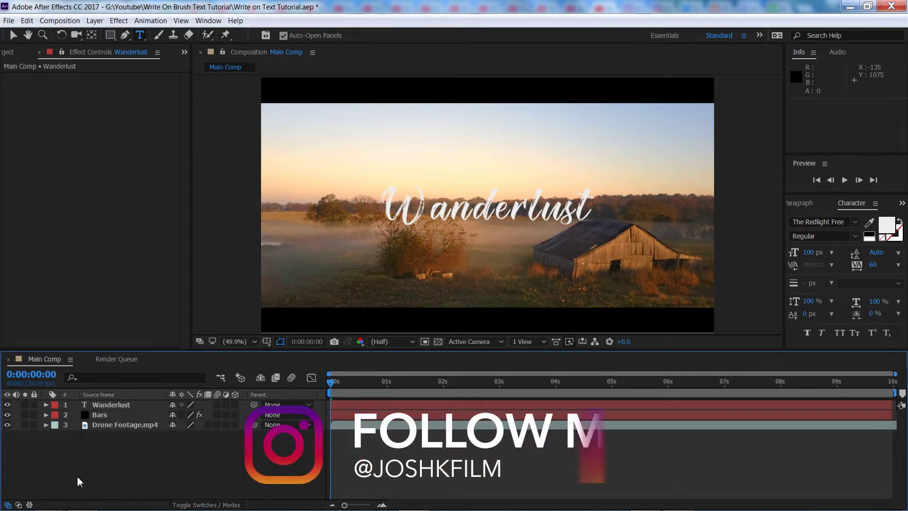
Step: Hide the drone footage and, with the Pen tool ready, centre the text at 100% zoom
{"action": "left_click", "coordinate": [7, 425]}
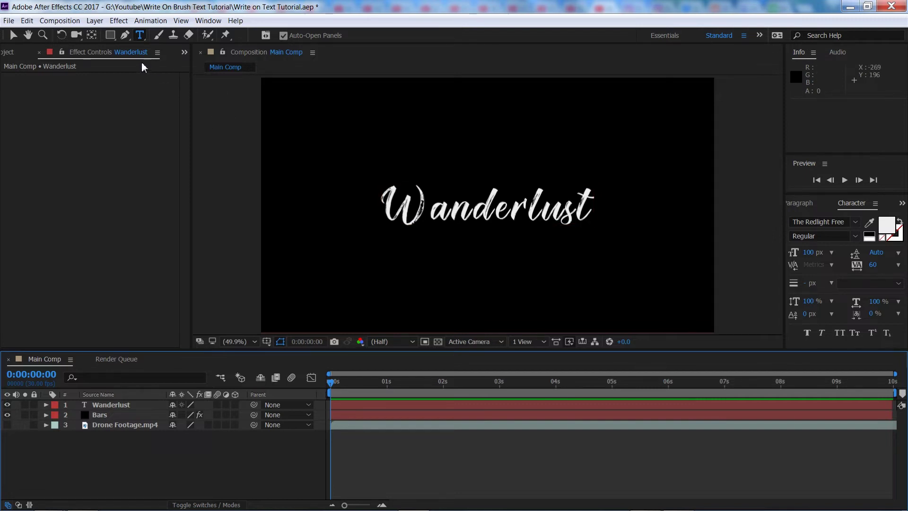
{"action": "left_click", "coordinate": [126, 36]}
{"action": "scroll", "coordinate": [427, 218], "scroll_direction": "up", "scroll_amount": 2}
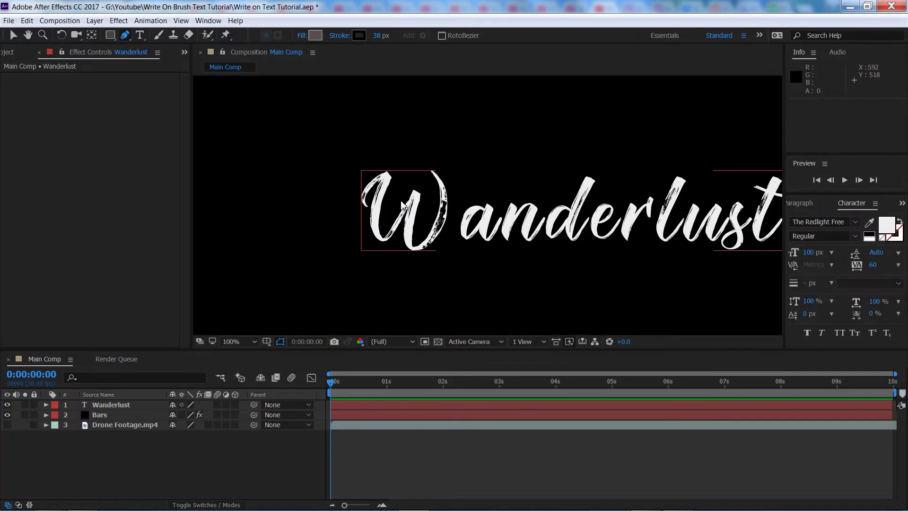
{"action": "key", "text": "h"}
{"action": "left_click_drag", "start_coordinate": [702, 205], "coordinate": [632, 205]}
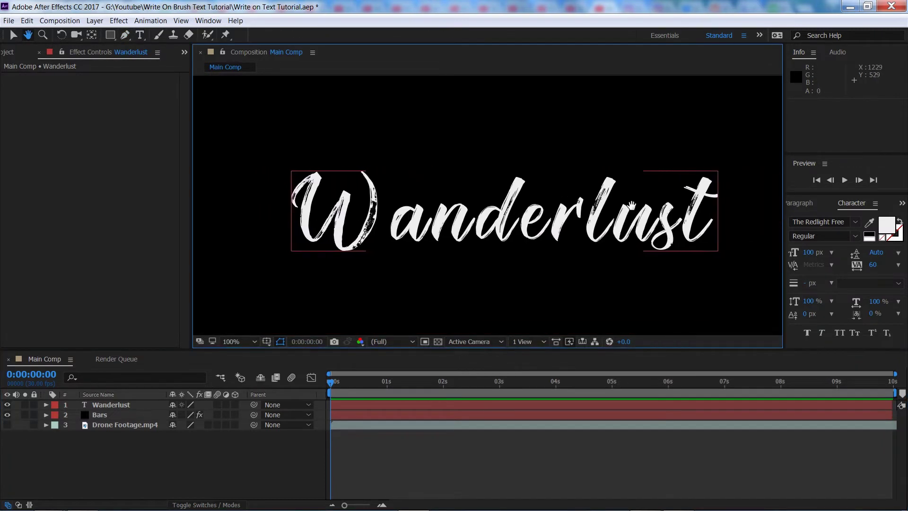
{"action": "key", "text": "g"}
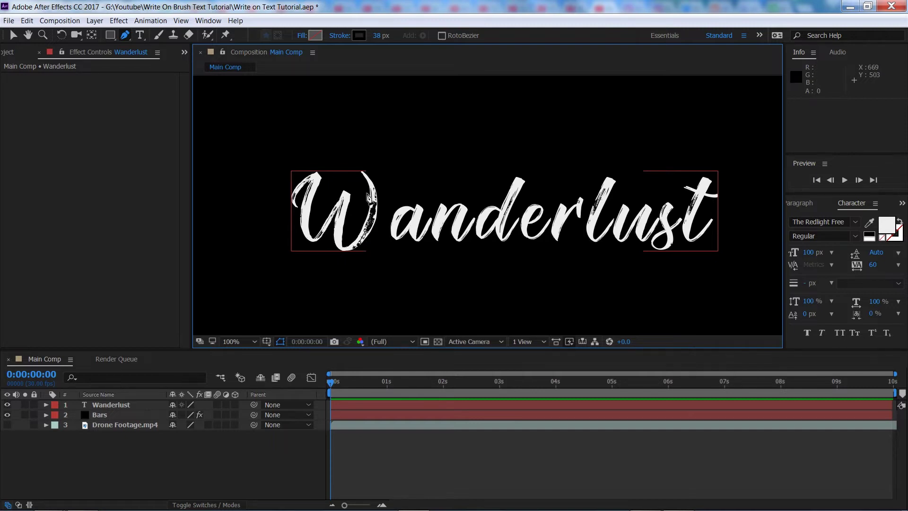
Step: Begin a Bezier mask on the Wanderlust layer along the W's opening stroke
{"action": "left_click", "coordinate": [140, 407]}
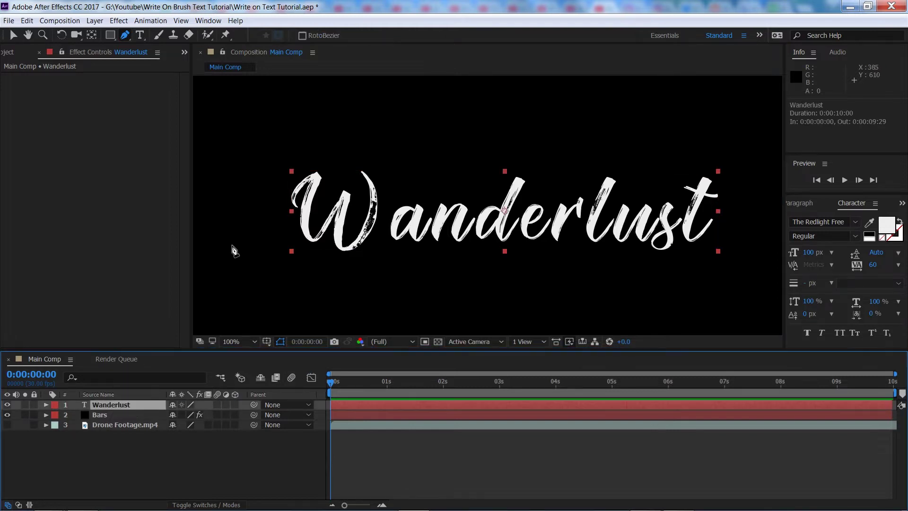
{"action": "scroll", "coordinate": [301, 182], "scroll_direction": "up", "scroll_amount": 3}
{"action": "scroll", "coordinate": [303, 186], "scroll_direction": "down", "scroll_amount": 2}
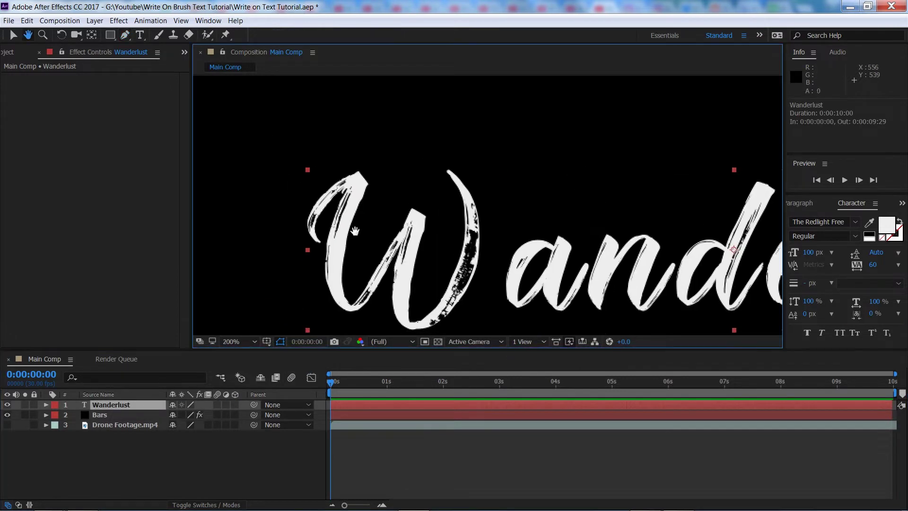
{"action": "scroll", "coordinate": [330, 201], "scroll_direction": "down", "scroll_amount": 1}
{"action": "left_click", "coordinate": [323, 198]}
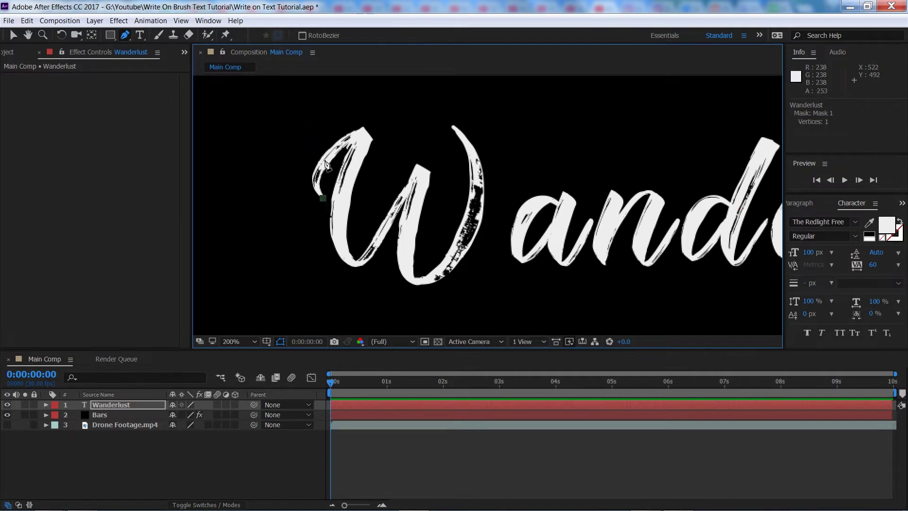
{"action": "left_click_drag", "start_coordinate": [325, 160], "coordinate": [344, 143]}
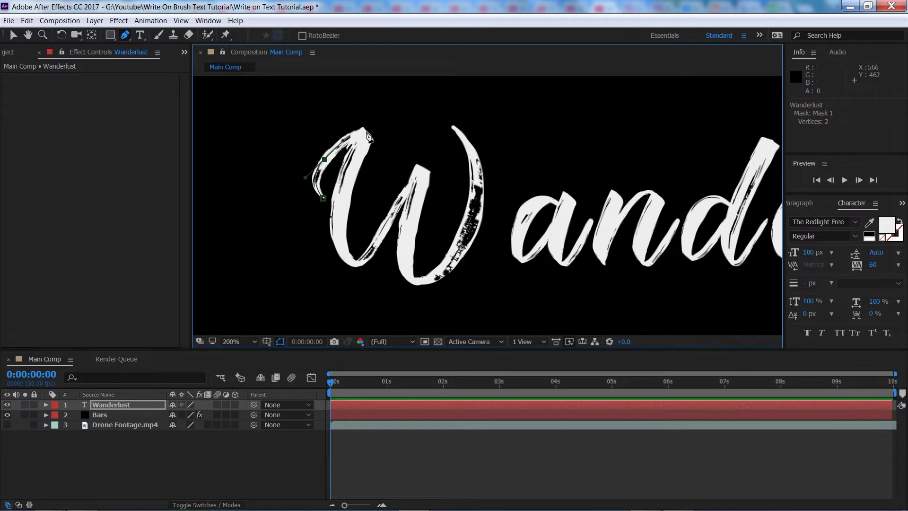
{"action": "left_click_drag", "start_coordinate": [367, 133], "coordinate": [347, 192]}
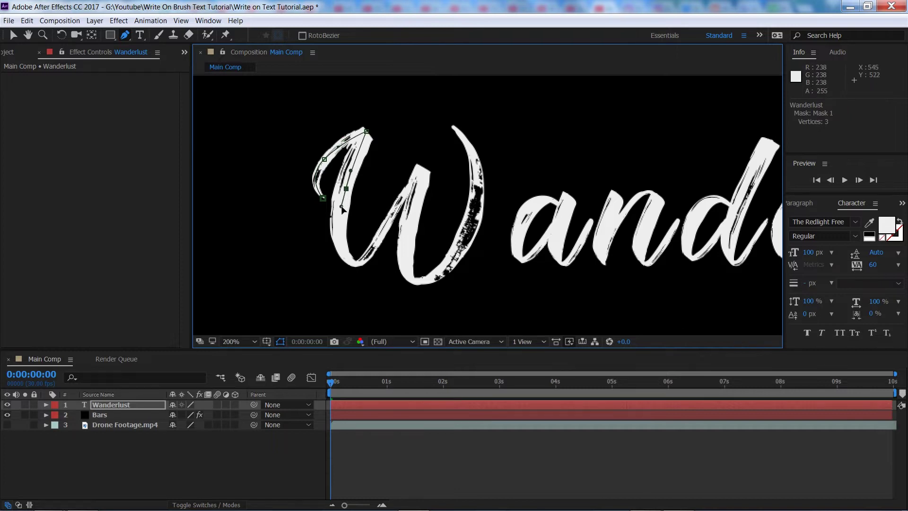
{"action": "key", "text": "ctrl+z"}
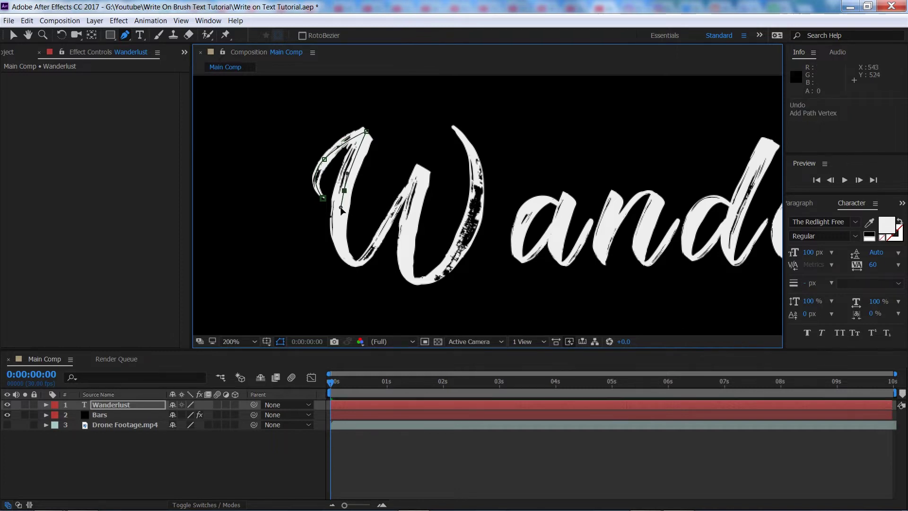
{"action": "left_click_drag", "start_coordinate": [346, 256], "coordinate": [352, 267]}
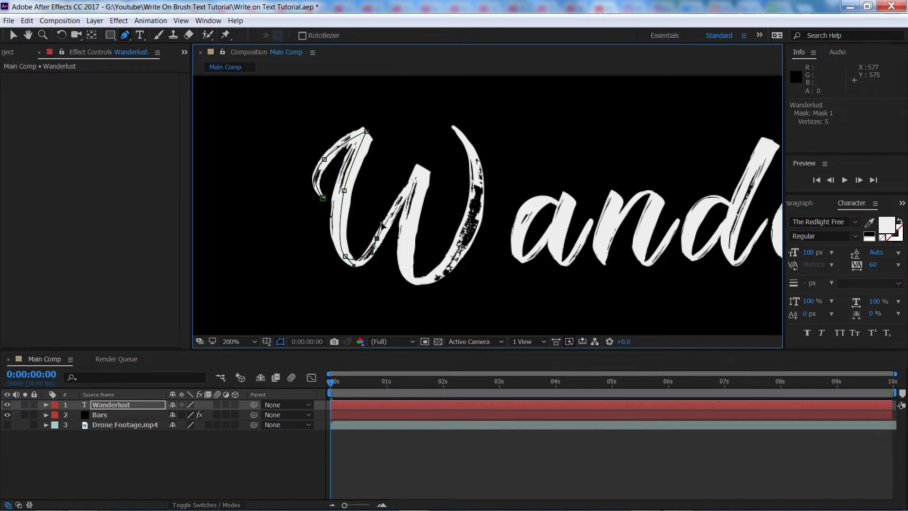
{"action": "key", "text": "ctrl+z"}
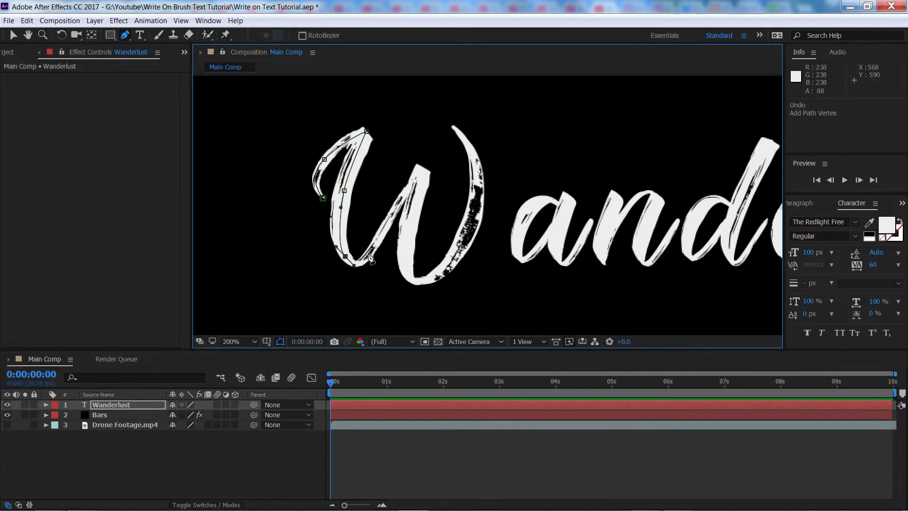
{"action": "left_click_drag", "start_coordinate": [358, 265], "coordinate": [378, 243]}
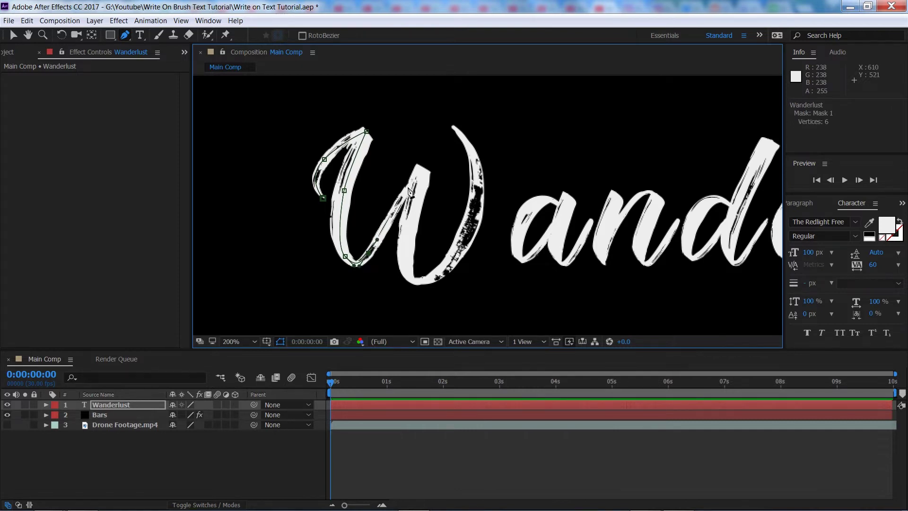
Step: Complete the W's mask through its middle and right-hand strokes
{"action": "left_click", "coordinate": [406, 189]}
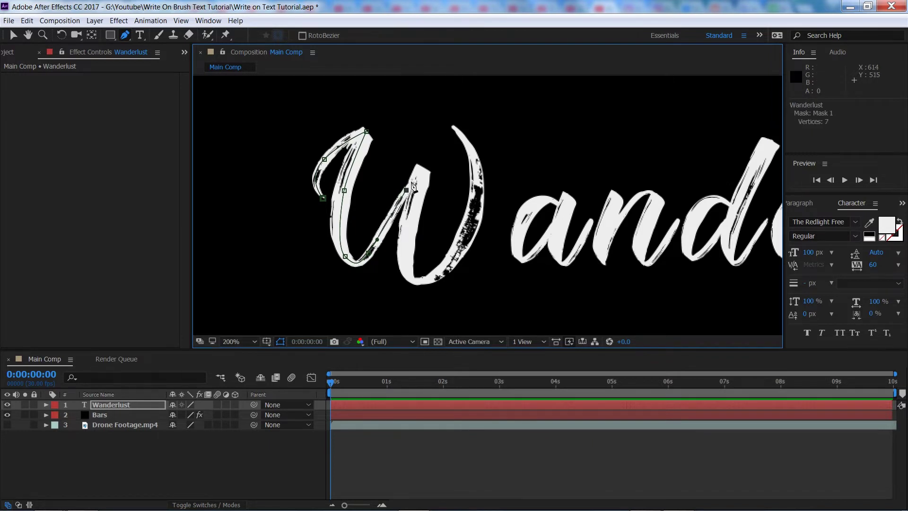
{"action": "left_click", "coordinate": [406, 198]}
{"action": "left_click", "coordinate": [422, 172]}
{"action": "left_click", "coordinate": [400, 261]}
{"action": "left_click", "coordinate": [407, 273]}
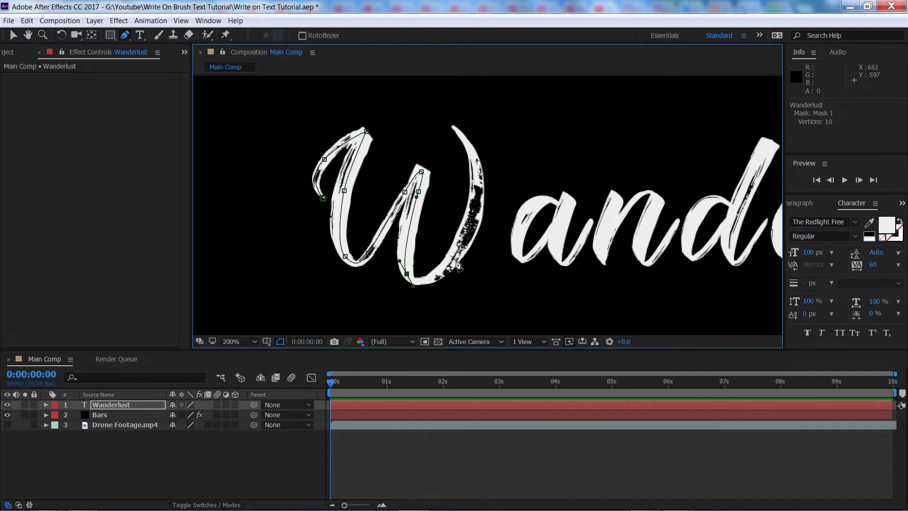
{"action": "left_click_drag", "start_coordinate": [456, 255], "coordinate": [473, 229]}
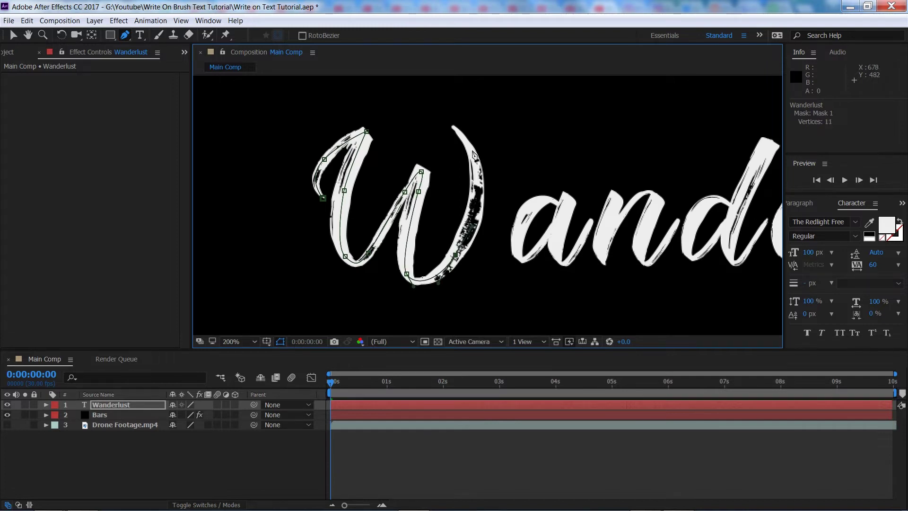
{"action": "left_click_drag", "start_coordinate": [455, 128], "coordinate": [409, 118]}
{"action": "scroll", "coordinate": [413, 85], "scroll_direction": "up", "scroll_amount": 2}
{"action": "key", "text": "space"}
{"action": "left_click_drag", "start_coordinate": [551, 185], "coordinate": [528, 175]}
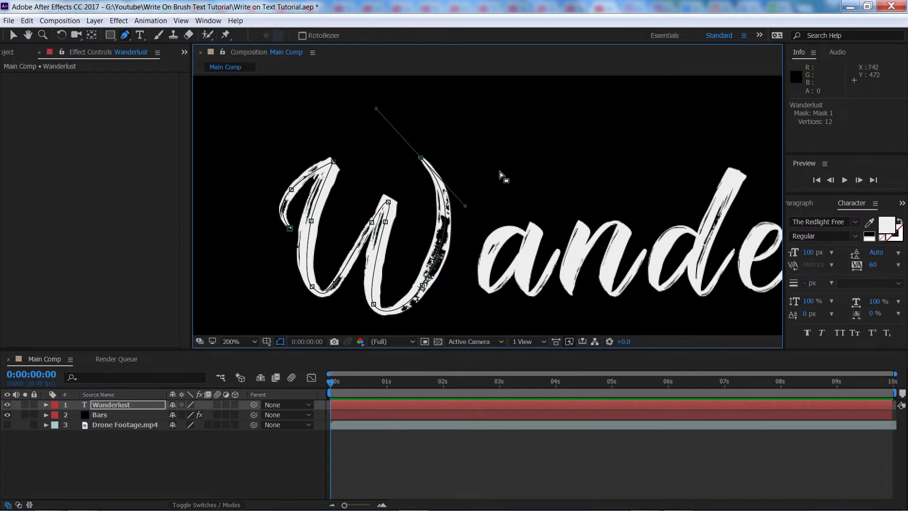
{"action": "left_click", "coordinate": [498, 239], "text": "ctrl"}
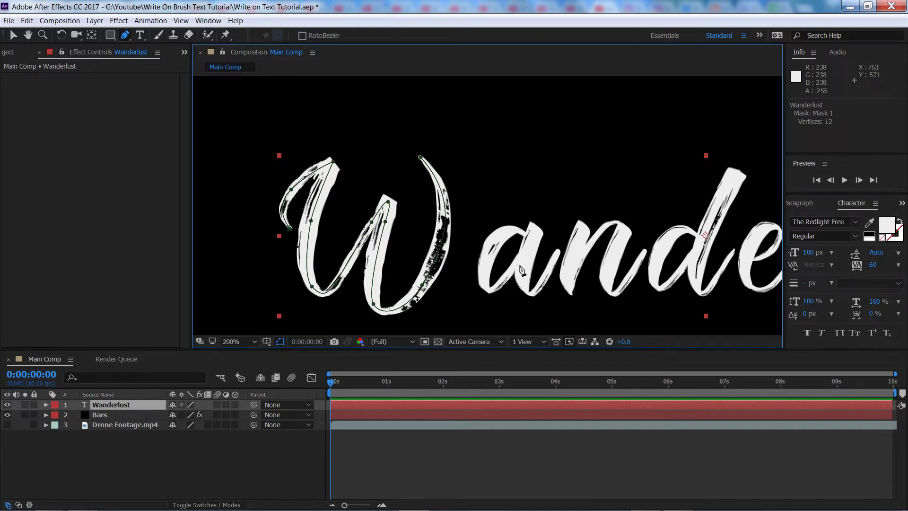
Step: Trace a mask path along the next letter after the W
{"action": "key", "text": "space"}
{"action": "left_click_drag", "start_coordinate": [499, 239], "coordinate": [488, 227]}
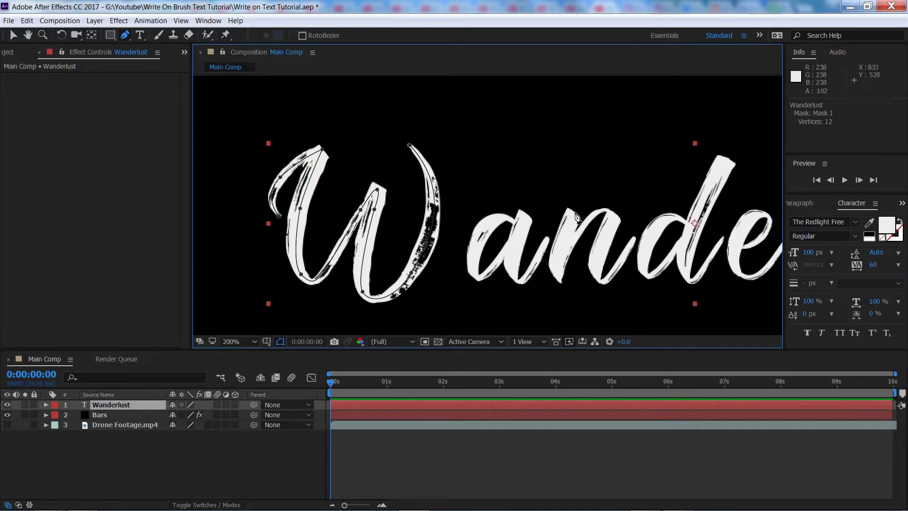
{"action": "scroll", "coordinate": [487, 218], "scroll_direction": "right", "scroll_amount": 10}
{"action": "scroll", "coordinate": [485, 206], "scroll_direction": "left", "scroll_amount": 10}
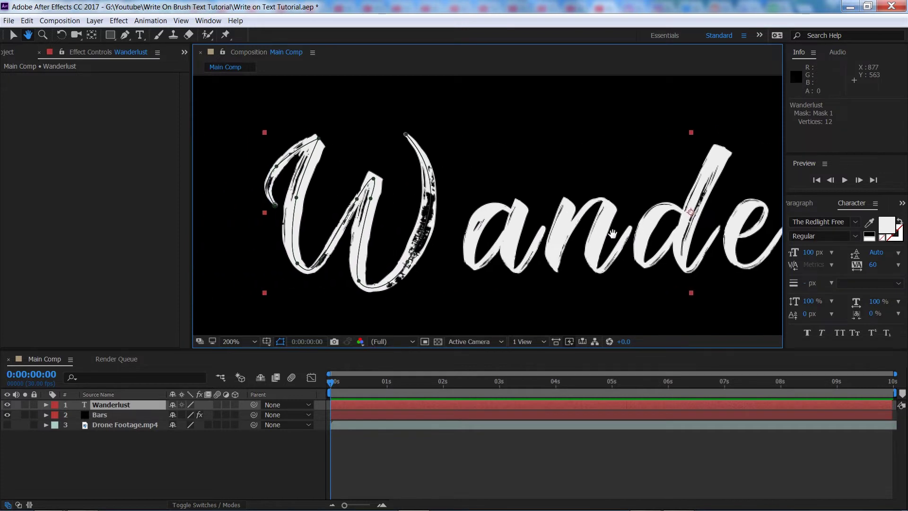
{"action": "scroll", "coordinate": [568, 224], "scroll_direction": "right", "scroll_amount": 2}
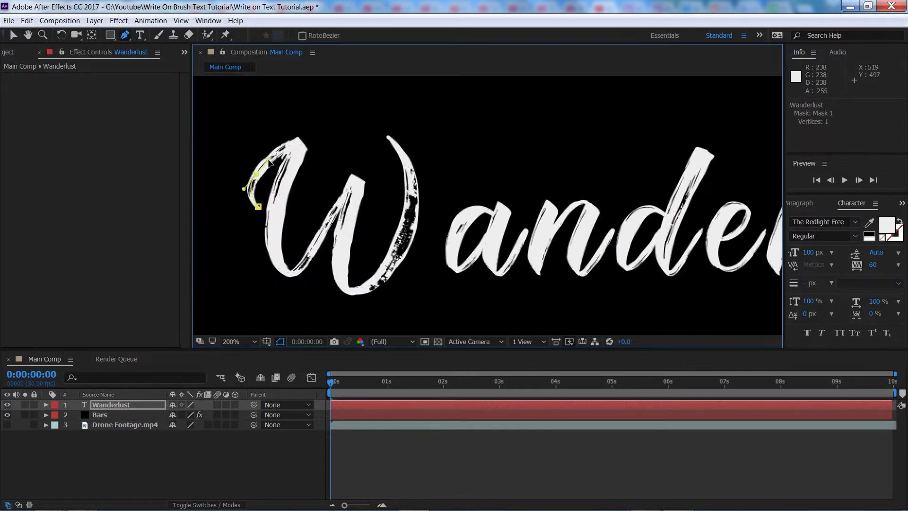
{"action": "scroll", "coordinate": [585, 219], "scroll_direction": "right", "scroll_amount": 3}
{"action": "left_click", "coordinate": [419, 199]}
{"action": "left_click", "coordinate": [405, 240]}
{"action": "left_click", "coordinate": [400, 262]}
{"action": "scroll", "coordinate": [403, 267], "scroll_direction": "right", "scroll_amount": 4}
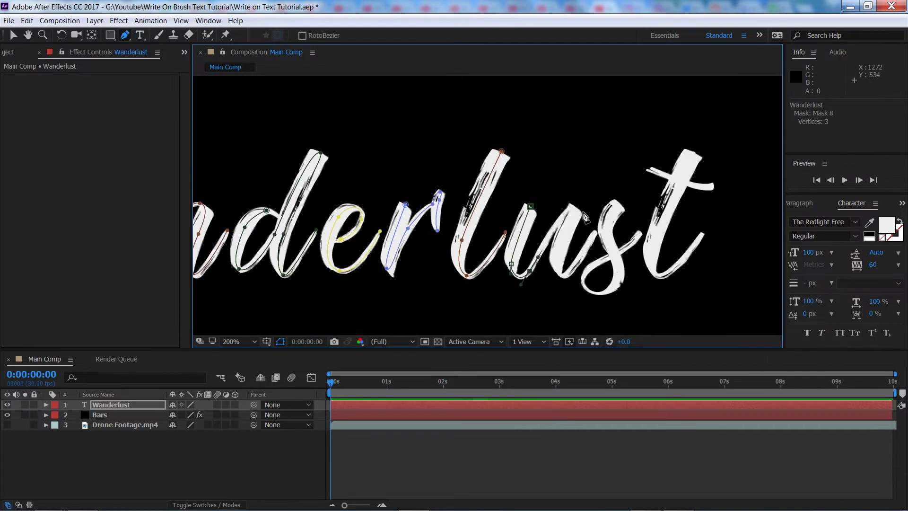
{"action": "scroll", "coordinate": [585, 218], "scroll_direction": "right", "scroll_amount": 4}
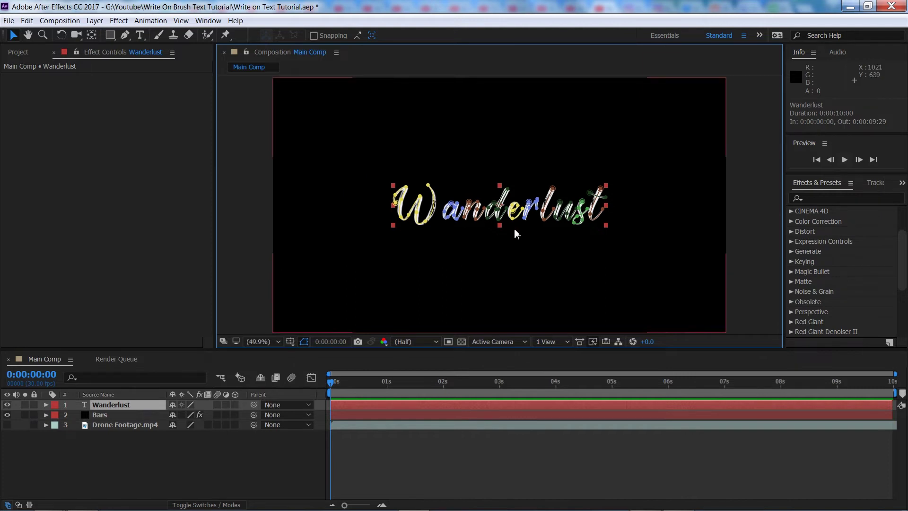
{"action": "scroll", "coordinate": [515, 228], "scroll_direction": "up", "scroll_amount": 2}
{"action": "left_click_drag", "start_coordinate": [497, 205], "coordinate": [528, 254]}
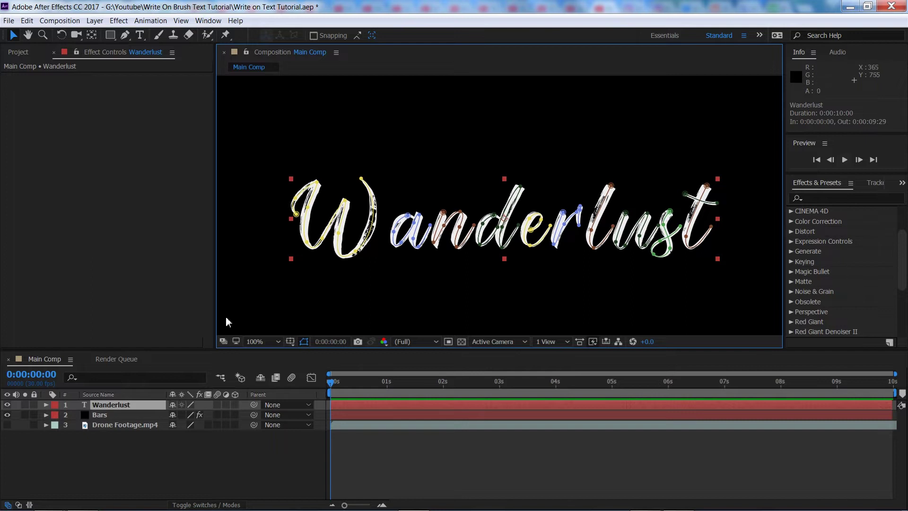
{"action": "left_click", "coordinate": [261, 341]}
Step: Add the Generate > Stroke effect to the Wanderlust layer, stroking all masks
{"action": "left_click", "coordinate": [329, 167]}
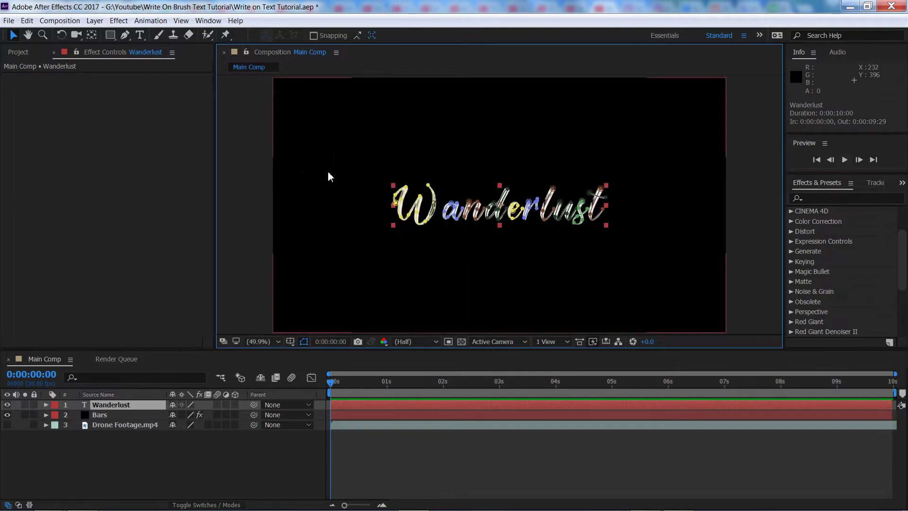
{"action": "left_click", "coordinate": [865, 198]}
{"action": "type", "text": "stroke"}
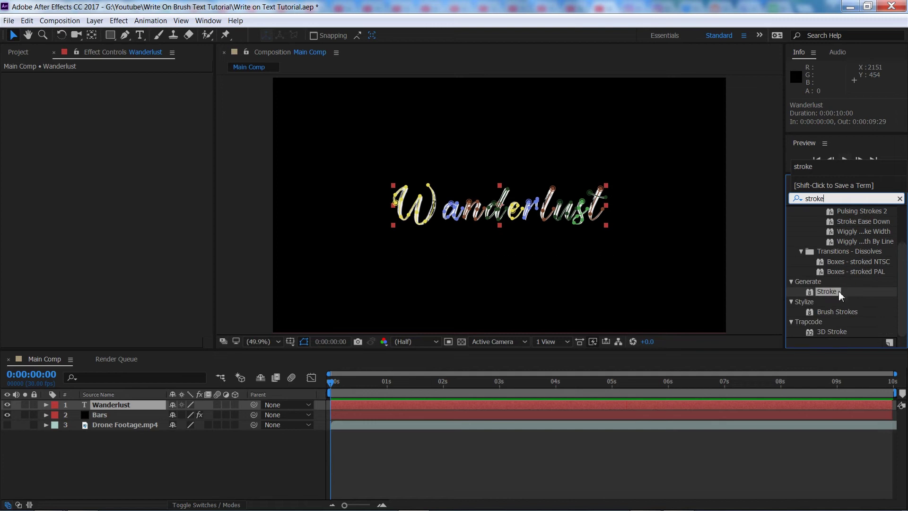
{"action": "mouse_move", "coordinate": [840, 294]}
{"action": "left_mouse_down"}
{"action": "mouse_move", "coordinate": [324, 305]}
{"action": "mouse_move", "coordinate": [135, 393]}
{"action": "mouse_move", "coordinate": [137, 406]}
{"action": "left_mouse_up"}
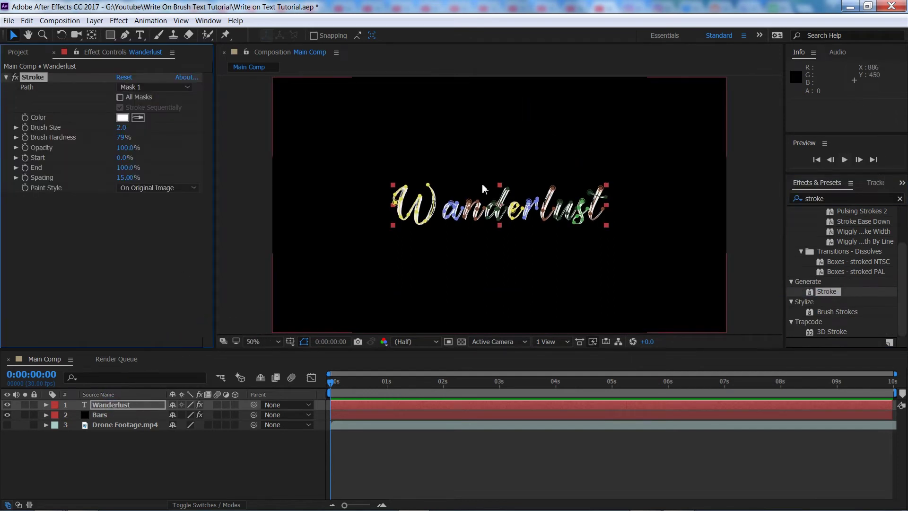
{"action": "key", "text": "slash"}
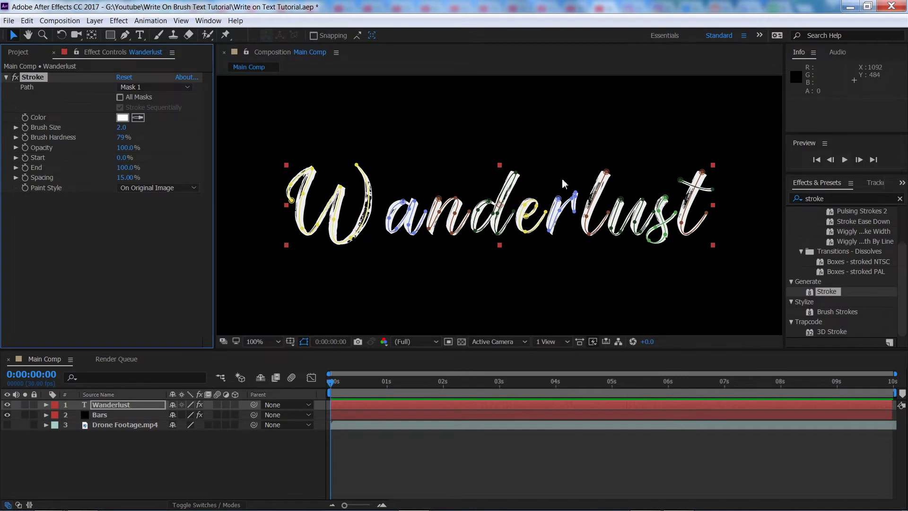
{"action": "left_click", "coordinate": [128, 98]}
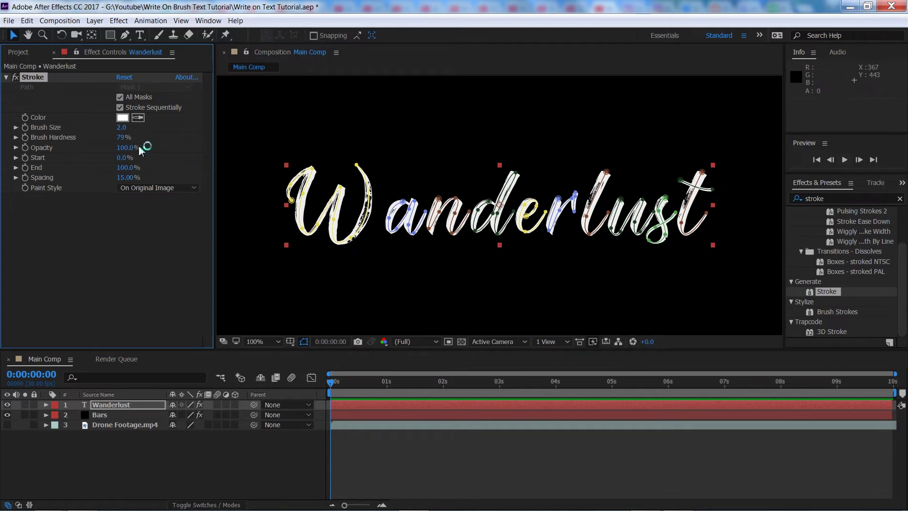
Step: Set the Stroke brush to 100% hardness, 0% spacing, red FF0000, size 14
{"action": "left_click_drag", "start_coordinate": [119, 136], "coordinate": [277, 136]}
{"action": "left_click_drag", "start_coordinate": [122, 179], "coordinate": [75, 217]}
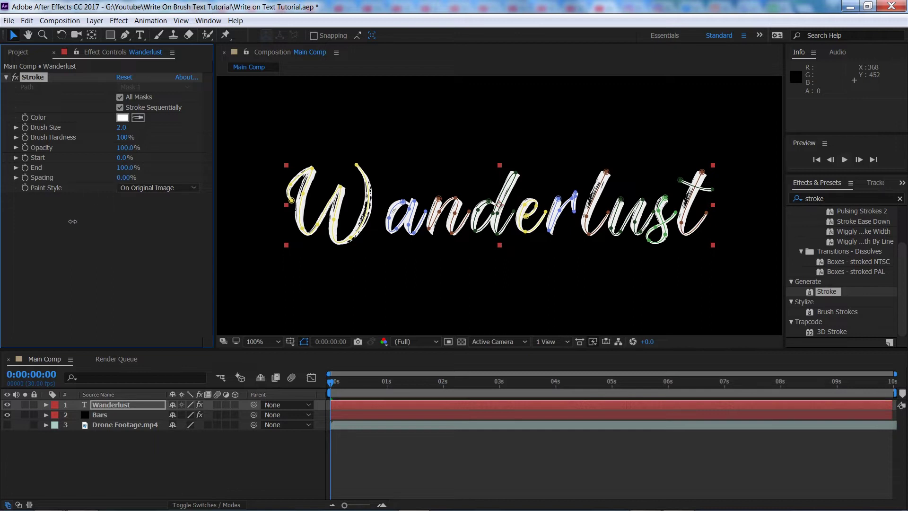
{"action": "left_click", "coordinate": [123, 118]}
{"action": "type", "text": "FF0000"}
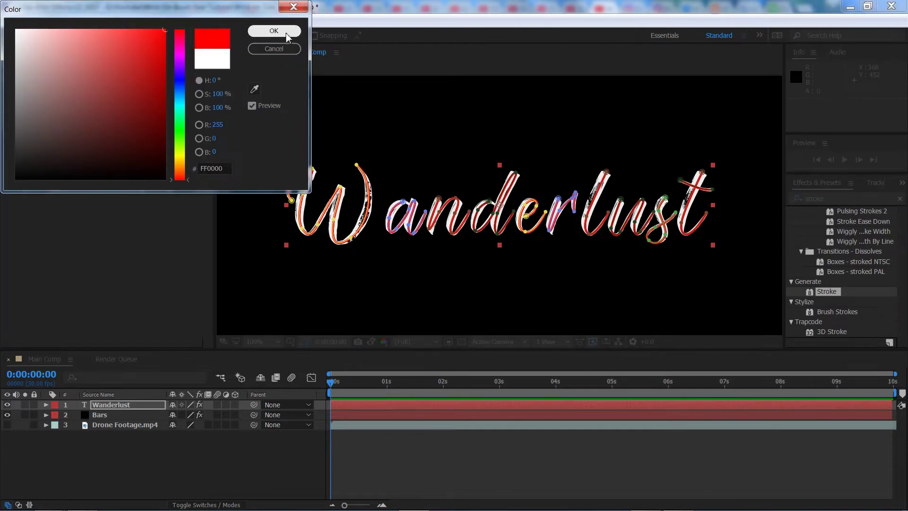
{"action": "left_click", "coordinate": [274, 31]}
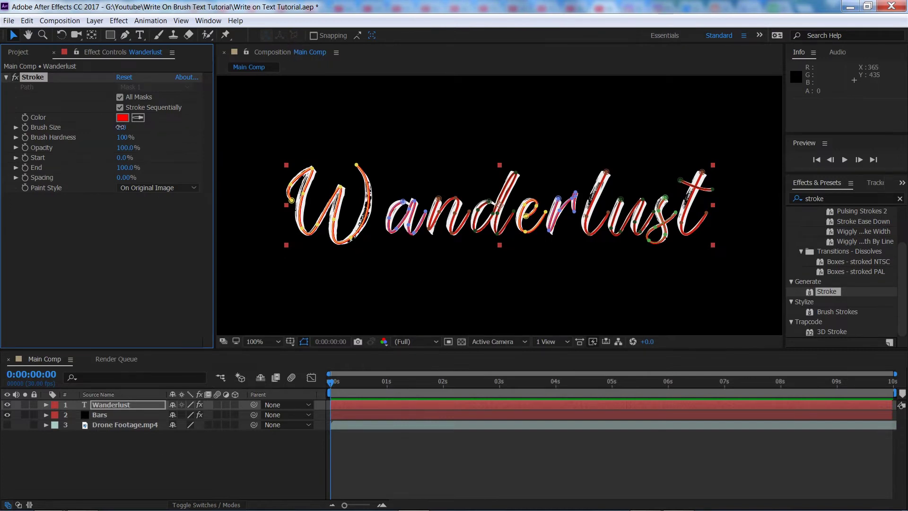
{"action": "left_click_drag", "start_coordinate": [121, 127], "coordinate": [182, 125]}
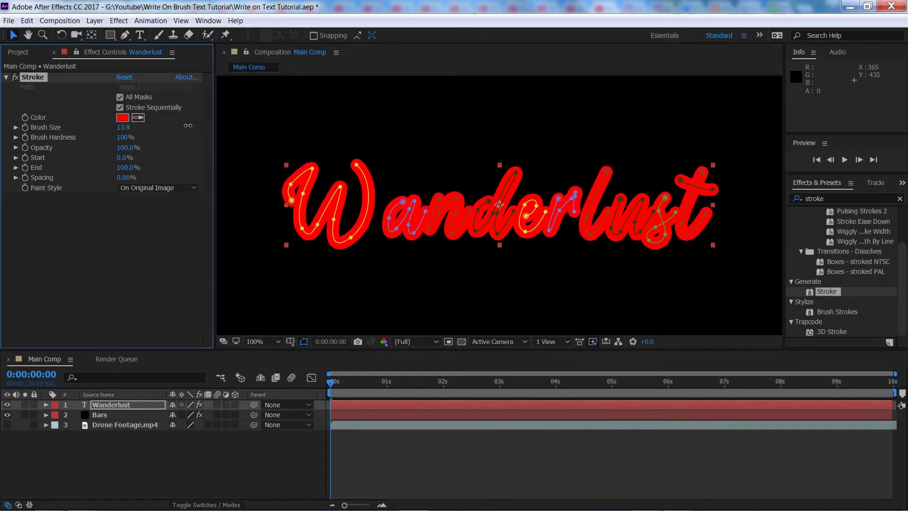
{"action": "left_click_drag", "start_coordinate": [188, 125], "coordinate": [189, 126]}
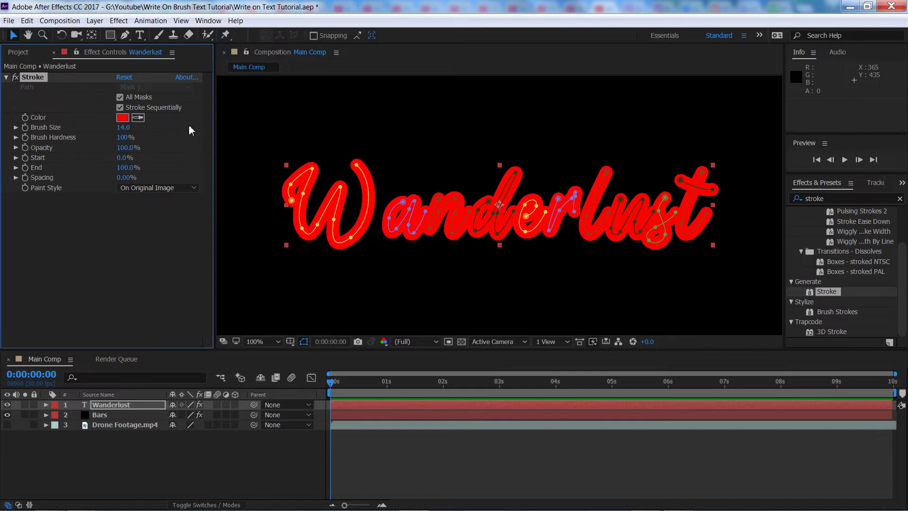
Step: Set Paint Style to Reveal Original Image and scrub End to preview the reveal
{"action": "left_click", "coordinate": [262, 342]}
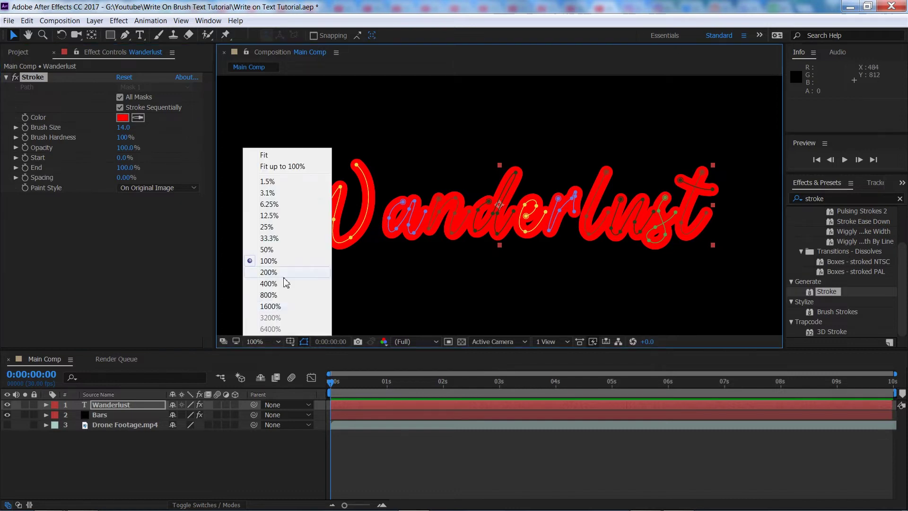
{"action": "left_click", "coordinate": [291, 165]}
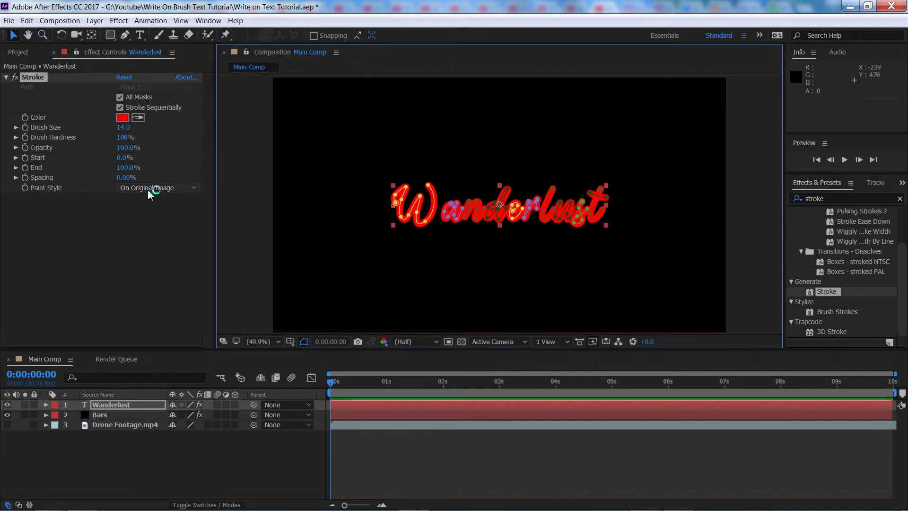
{"action": "left_click", "coordinate": [148, 189]}
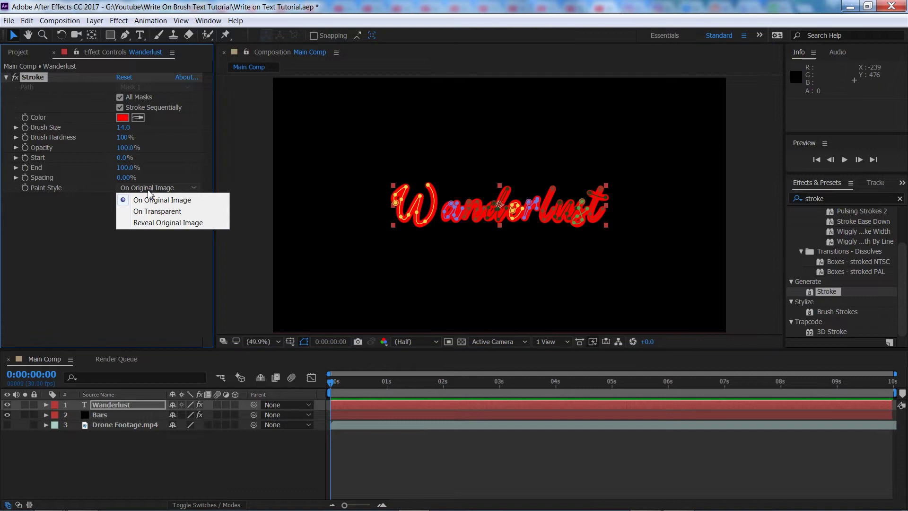
{"action": "left_click", "coordinate": [150, 223]}
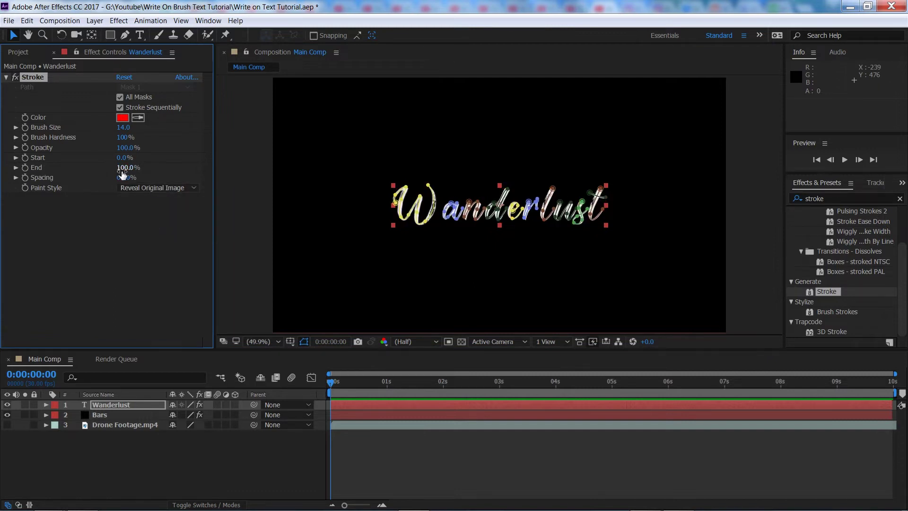
{"action": "mouse_move", "coordinate": [126, 169]}
{"action": "left_mouse_down"}
{"action": "mouse_move", "coordinate": [64, 172]}
{"action": "mouse_move", "coordinate": [165, 158]}
{"action": "left_mouse_up"}
{"action": "left_click", "coordinate": [238, 459]}
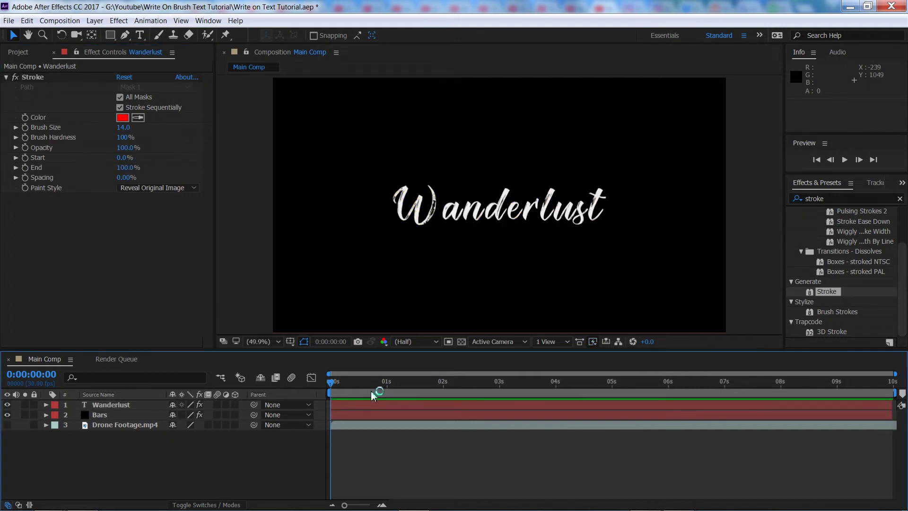
Step: Add a starting Stroke End keyframe of 0% at the beginning
{"action": "left_click_drag", "start_coordinate": [374, 394], "coordinate": [310, 397]}
{"action": "left_click", "coordinate": [25, 168]}
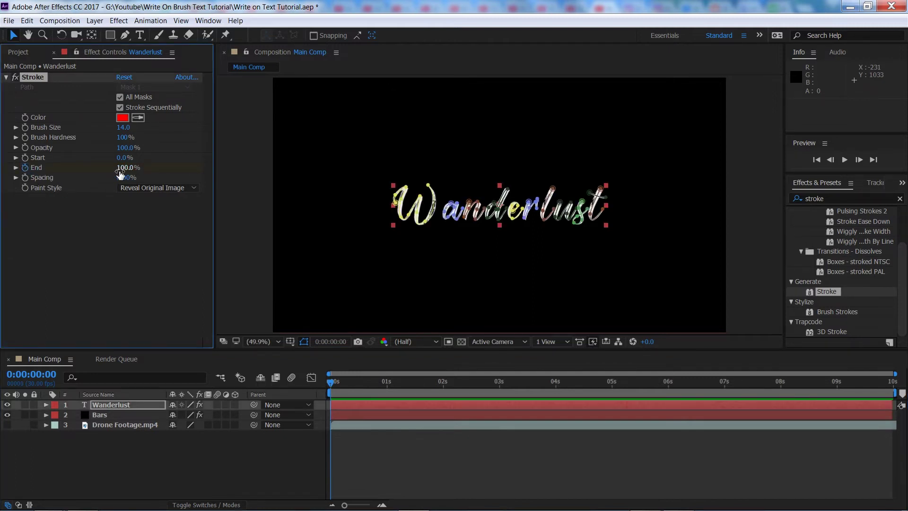
{"action": "left_click", "coordinate": [122, 167]}
{"action": "type", "text": "0"}
{"action": "key", "text": "Return"}
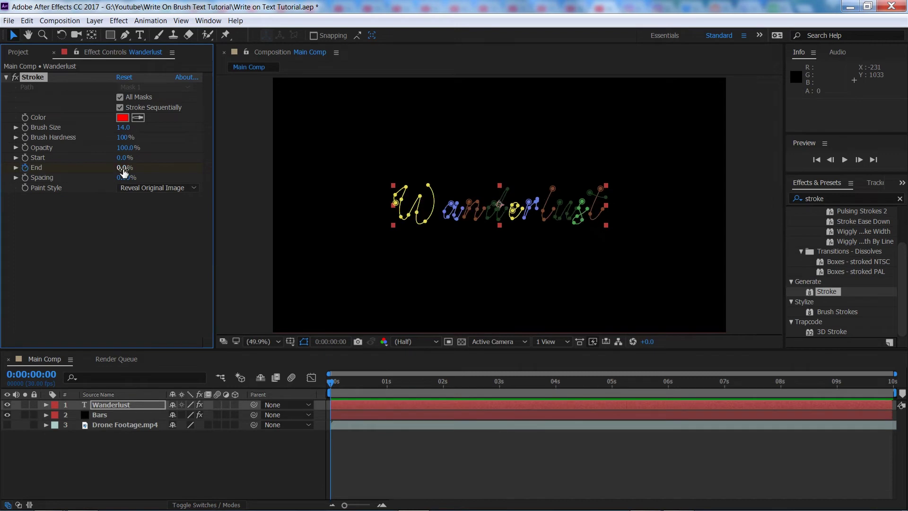
Step: Keyframe End at 100% at five seconds and preview the write-on from the start
{"action": "left_click_drag", "start_coordinate": [360, 389], "coordinate": [617, 414]}
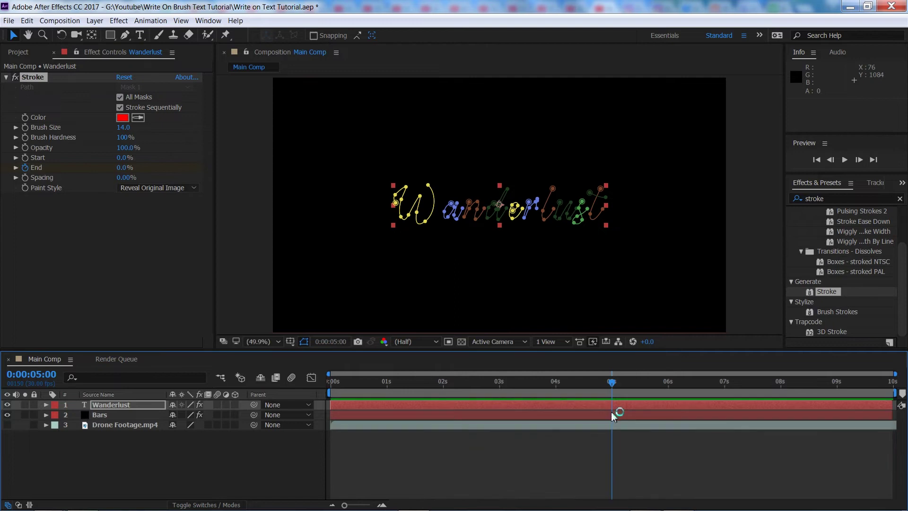
{"action": "left_click_drag", "start_coordinate": [120, 168], "coordinate": [293, 168]}
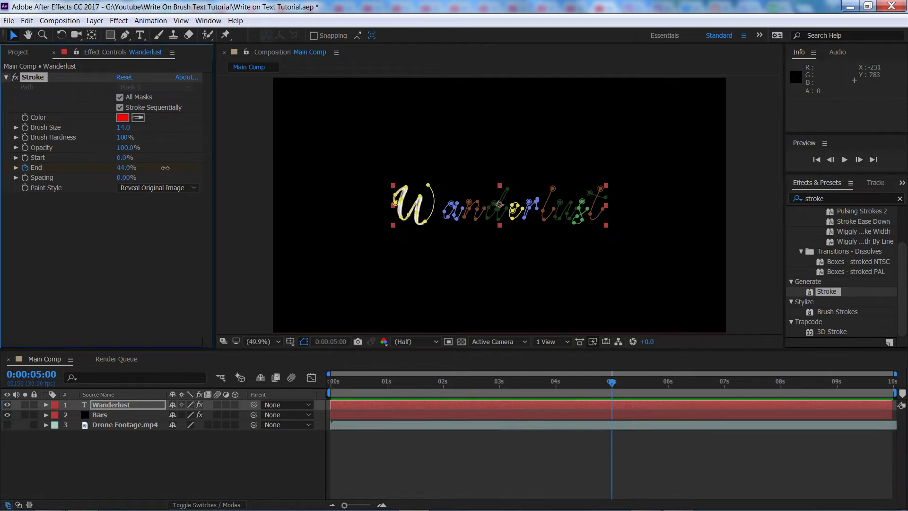
{"action": "left_click", "coordinate": [197, 480]}
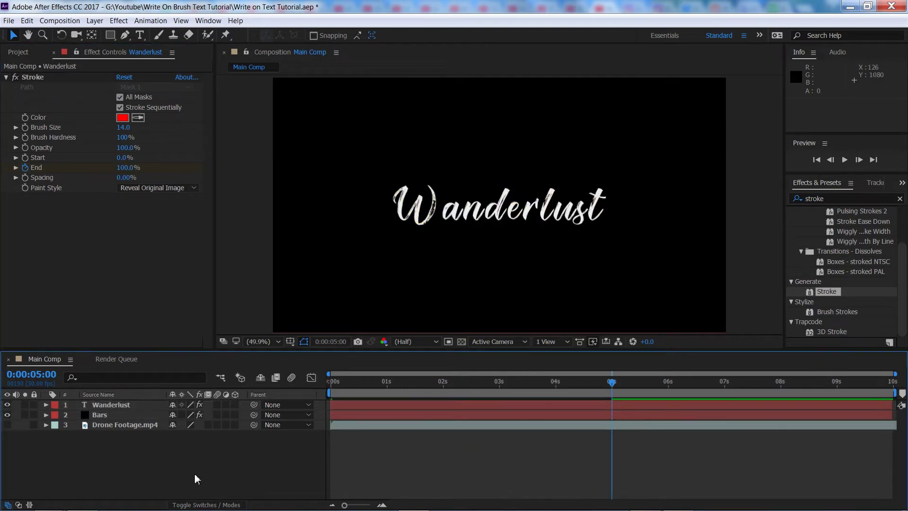
{"action": "key", "text": "Home"}
{"action": "key", "text": "space"}
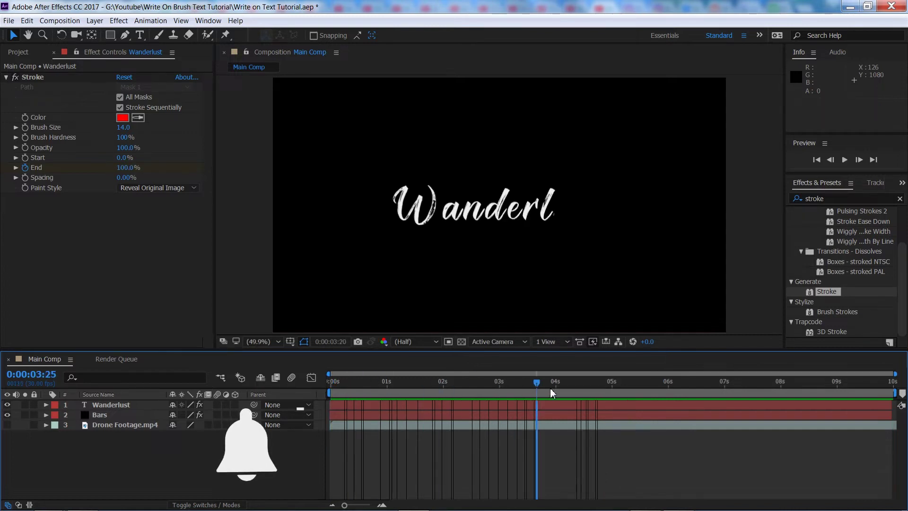
{"action": "key", "text": "space"}
{"action": "mouse_move", "coordinate": [542, 401]}
{"action": "left_mouse_down"}
{"action": "mouse_move", "coordinate": [358, 399]}
{"action": "mouse_move", "coordinate": [574, 399]}
{"action": "mouse_move", "coordinate": [355, 406]}
{"action": "mouse_move", "coordinate": [379, 405]}
{"action": "left_mouse_up"}
{"action": "key", "text": "slash"}
{"action": "key", "text": "h"}
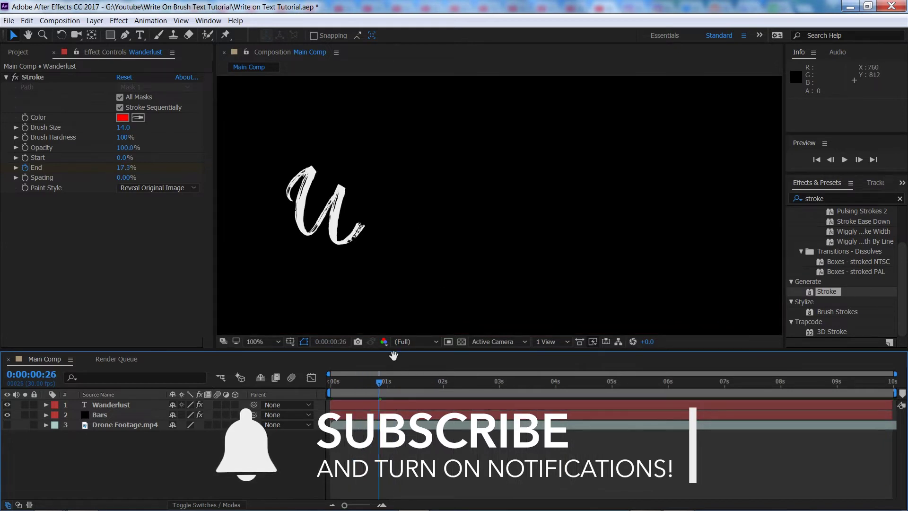
{"action": "left_click_drag", "start_coordinate": [373, 287], "coordinate": [416, 280]}
{"action": "key", "text": "v"}
{"action": "mouse_move", "coordinate": [379, 382]}
{"action": "left_mouse_down"}
{"action": "mouse_move", "coordinate": [392, 385]}
{"action": "mouse_move", "coordinate": [364, 388]}
{"action": "left_mouse_up"}
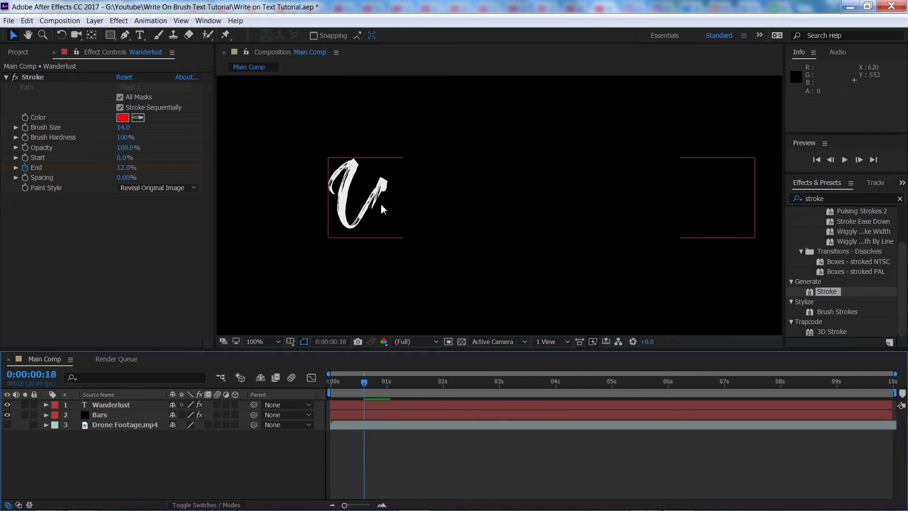
{"action": "left_click", "coordinate": [328, 318]}
{"action": "left_click", "coordinate": [273, 340]}
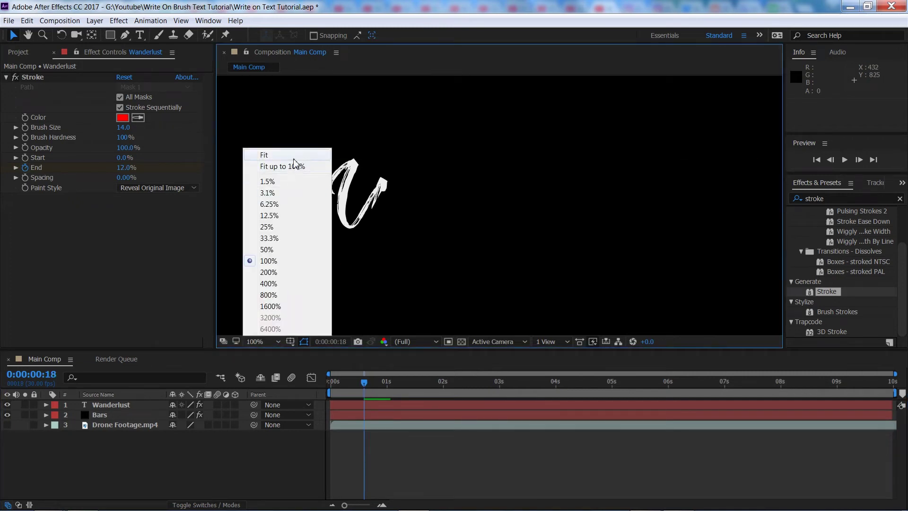
{"action": "left_click", "coordinate": [140, 407]}
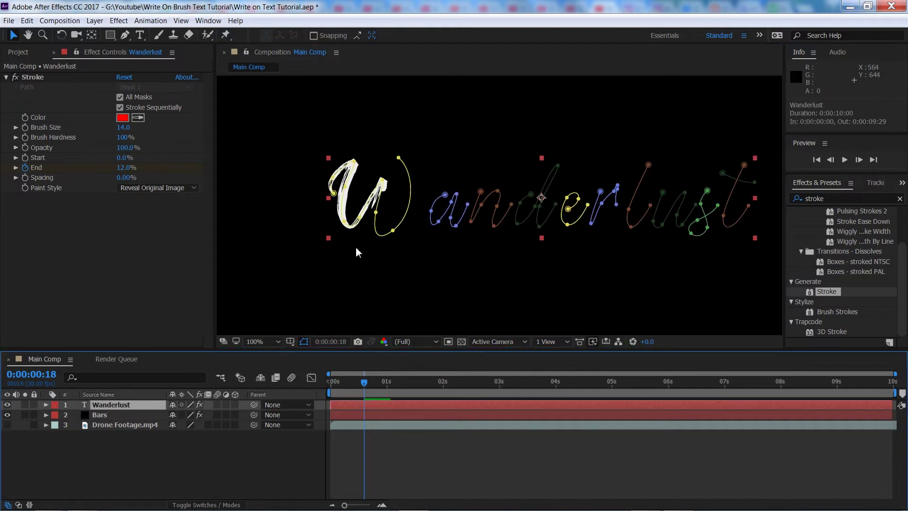
Step: Zoom in on the W and nudge its first mask vertex near the stroke's opening frame
{"action": "key", "text": "h"}
{"action": "scroll", "coordinate": [373, 209], "scroll_direction": "up", "scroll_amount": 4}
{"action": "left_click_drag", "start_coordinate": [359, 199], "coordinate": [446, 201]}
{"action": "scroll", "coordinate": [531, 198], "scroll_direction": "down", "scroll_amount": 2}
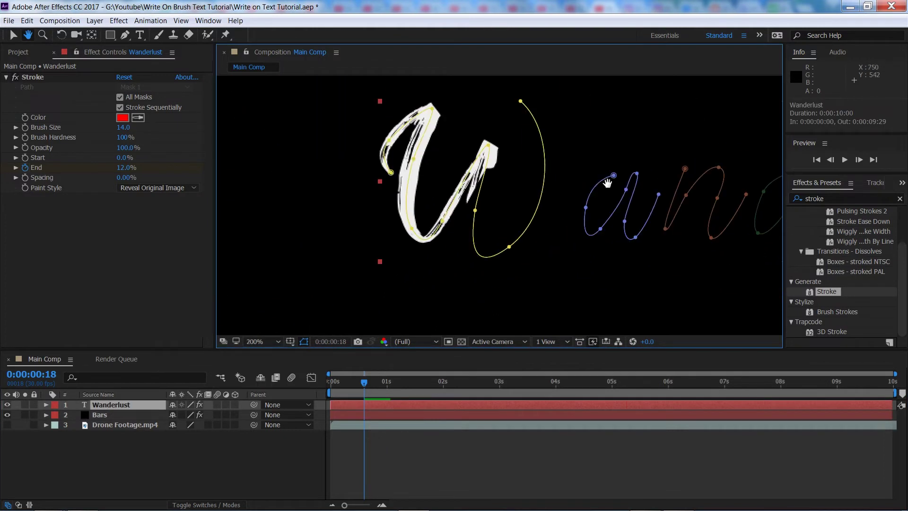
{"action": "left_click_drag", "start_coordinate": [559, 198], "coordinate": [537, 224]}
{"action": "key", "text": "v"}
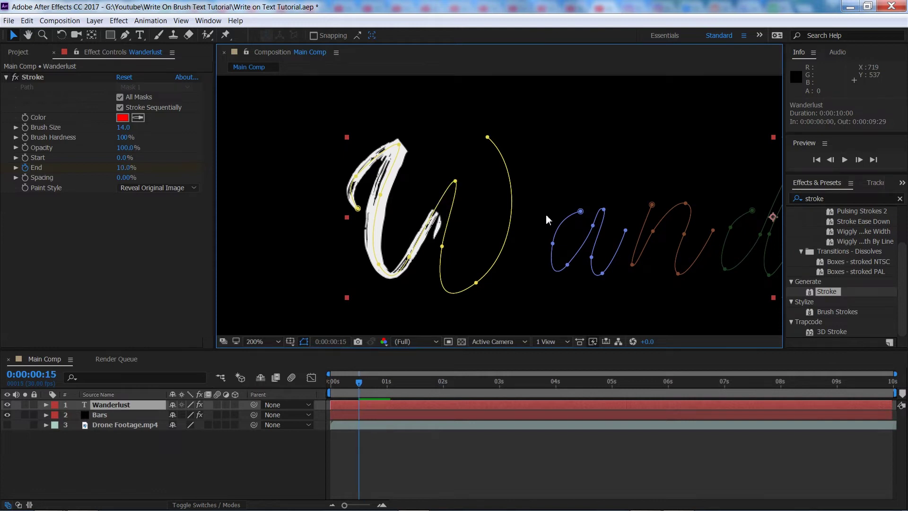
{"action": "key", "text": "Page_Up"}
{"action": "key", "text": "Page_Up"}
{"action": "key", "text": "Page_Up"}
{"action": "key", "text": "Page_Up"}
{"action": "key", "text": "Page_Up"}
{"action": "key", "text": "Page_Up"}
{"action": "key", "text": "Page_Up"}
{"action": "key", "text": "Page_Up"}
{"action": "key", "text": "Page_Up"}
{"action": "key", "text": "Page_Up"}
{"action": "key", "text": "Page_Up"}
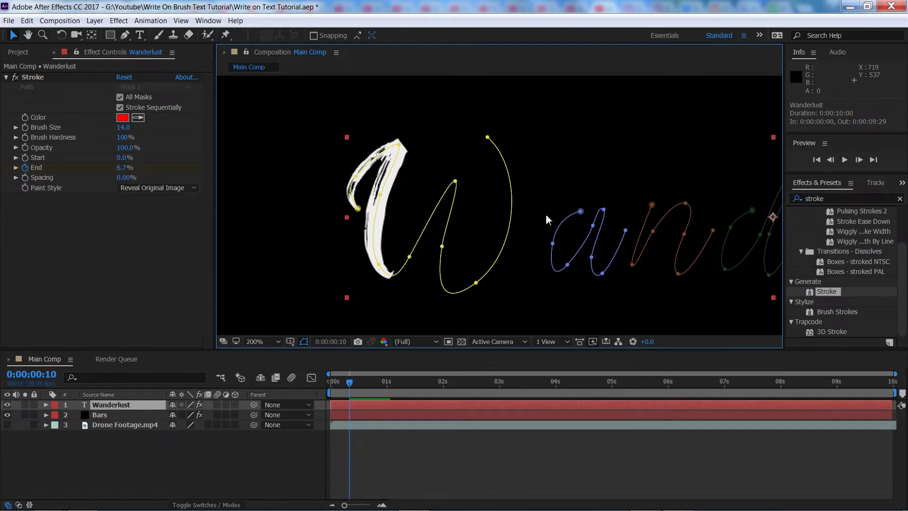
{"action": "key", "text": "Page_Up"}
{"action": "key", "text": "Page_Up"}
{"action": "key", "text": "Page_Up"}
{"action": "key", "text": "Page_Up"}
{"action": "key", "text": "Page_Up"}
{"action": "key", "text": "Page_Up"}
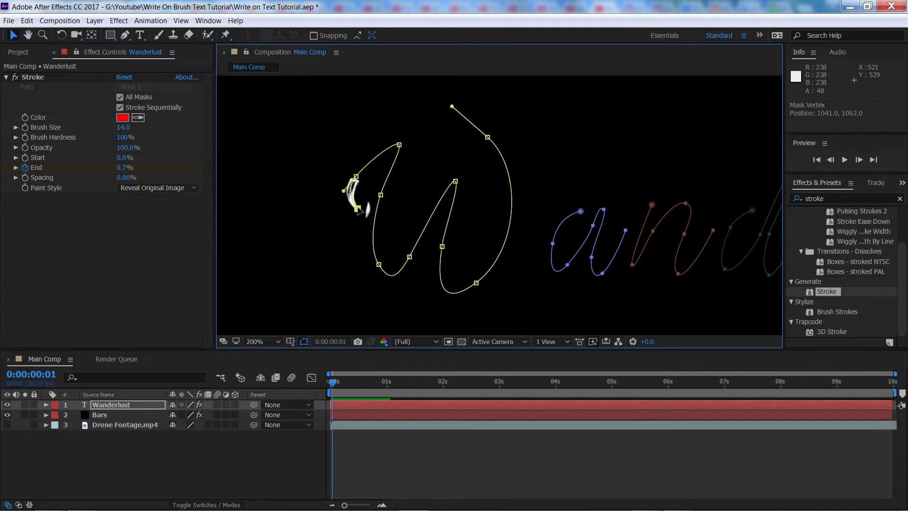
{"action": "left_click_drag", "start_coordinate": [358, 211], "coordinate": [355, 209]}
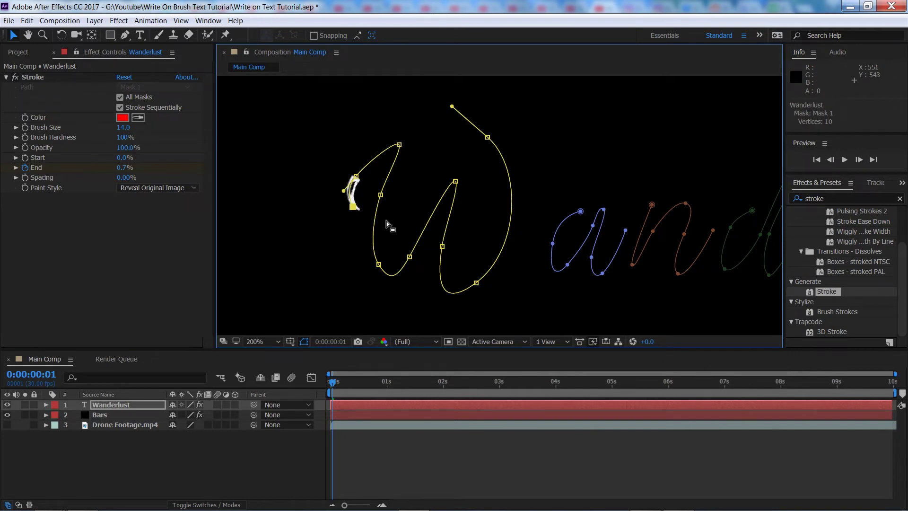
Step: Reshape the W mask path at its first vertex so the stroke follows the letter
{"action": "key", "text": "Page_Down"}
{"action": "key", "text": "Page_Down"}
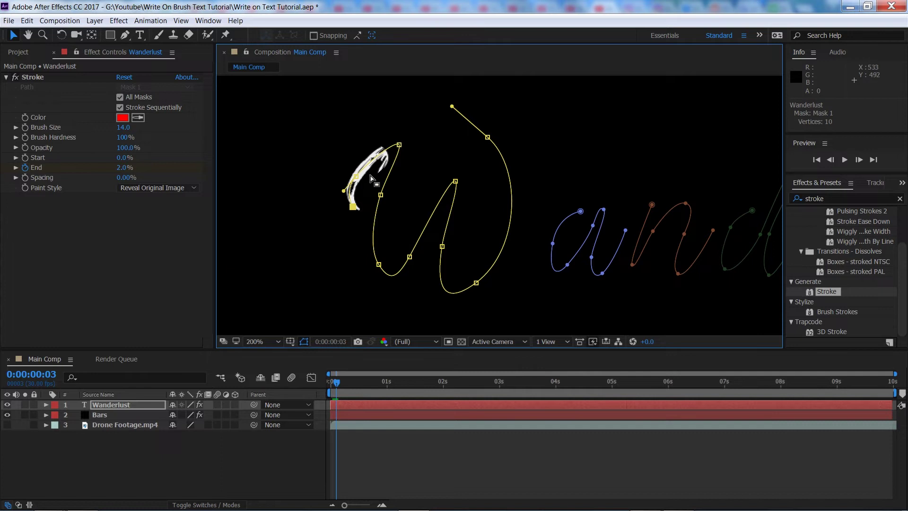
{"action": "left_click_drag", "start_coordinate": [358, 179], "coordinate": [359, 168]}
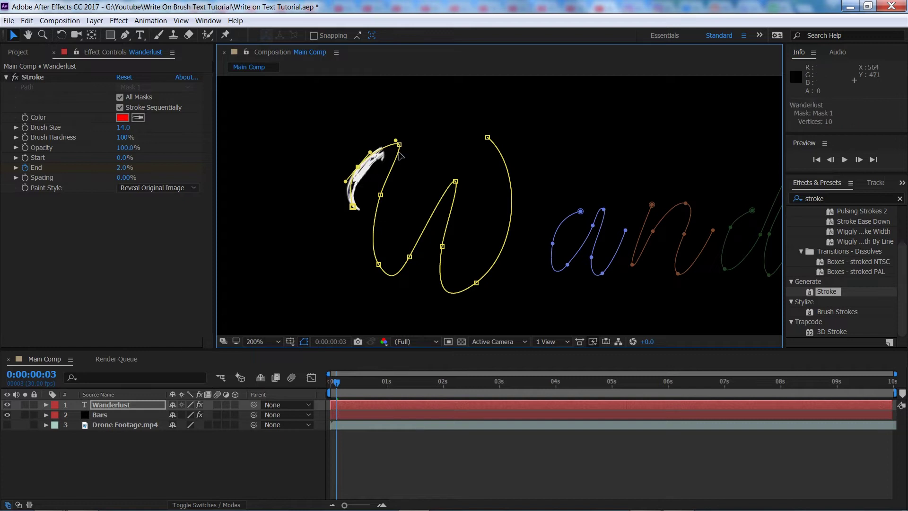
{"action": "key", "text": "ctrl+z"}
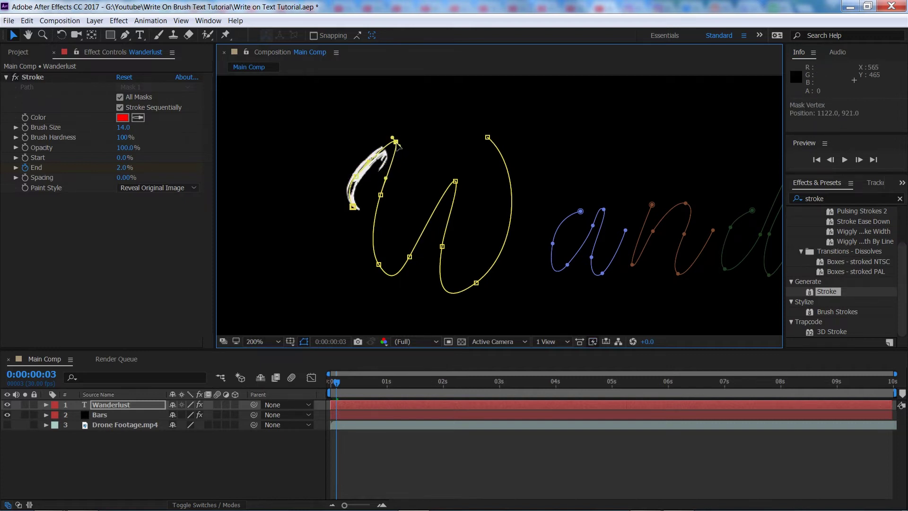
{"action": "left_click", "coordinate": [360, 171]}
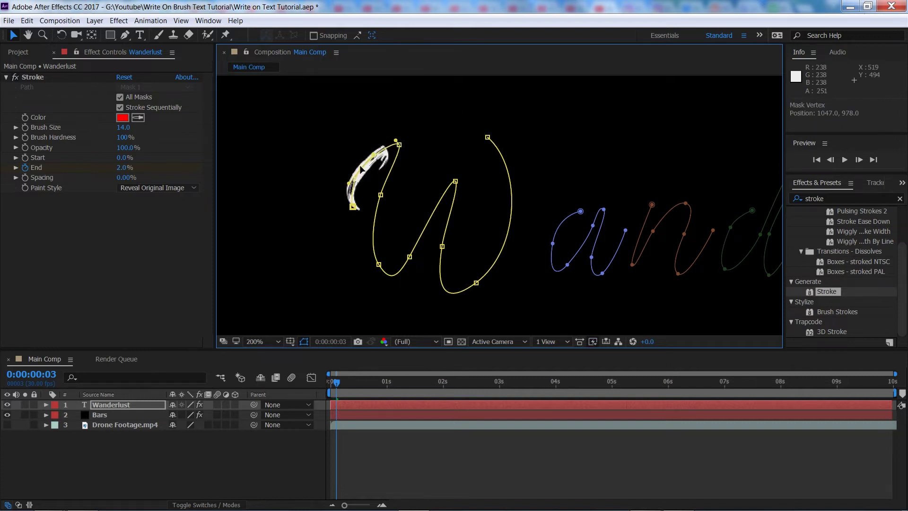
{"action": "left_click_drag", "start_coordinate": [360, 168], "coordinate": [359, 166]}
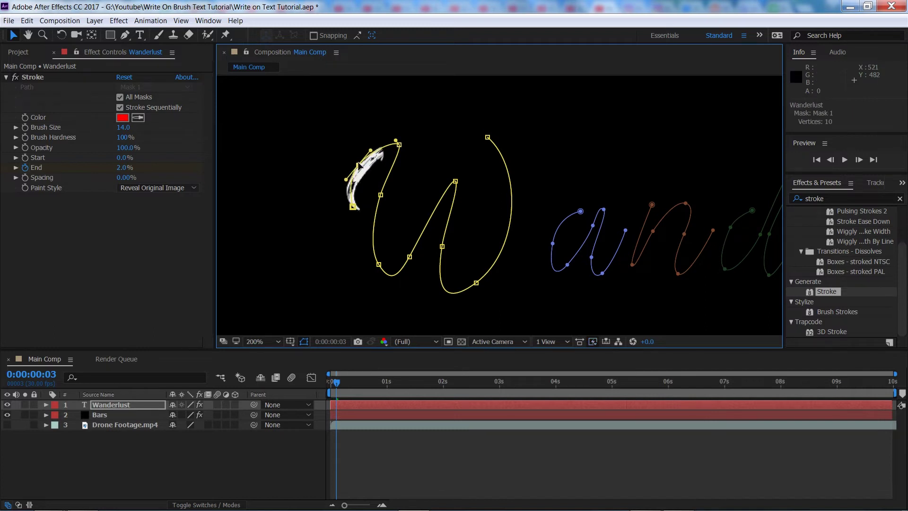
{"action": "key", "text": "Page_Down"}
{"action": "key", "text": "Page_Down"}
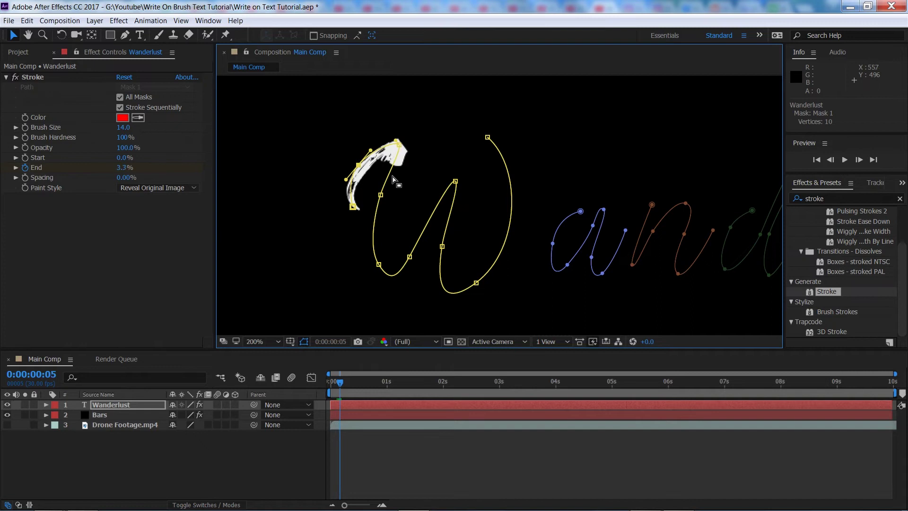
{"action": "key", "text": "Page_Down"}
{"action": "key", "text": "Page_Up"}
{"action": "key", "text": "Page_Up"}
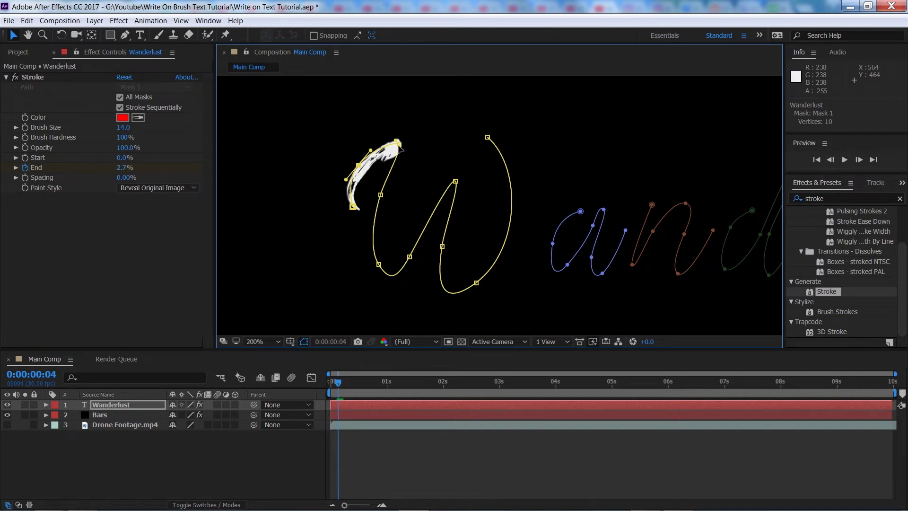
Step: Adjust the W mask's top and bottom vertices to match the letter around 0:00:00:15
{"action": "left_click", "coordinate": [397, 142]}
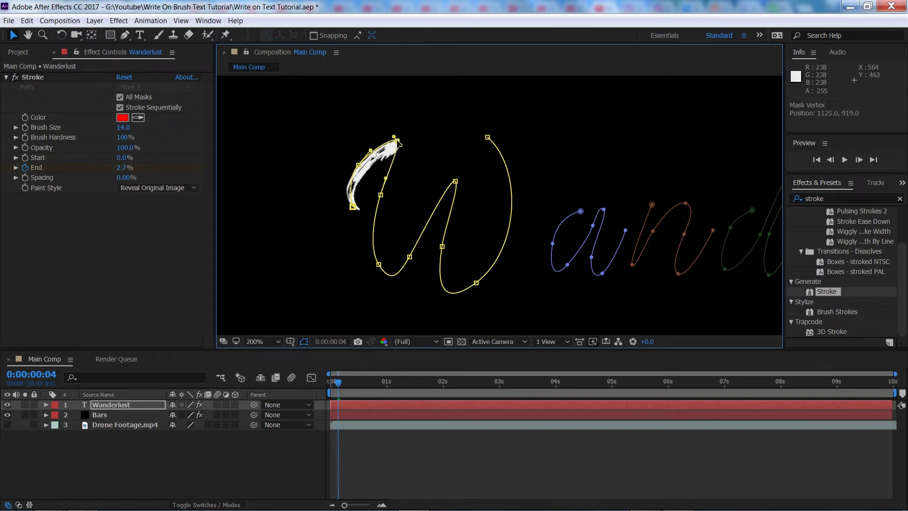
{"action": "key", "text": "Page_Down"}
{"action": "key", "text": "Page_Down"}
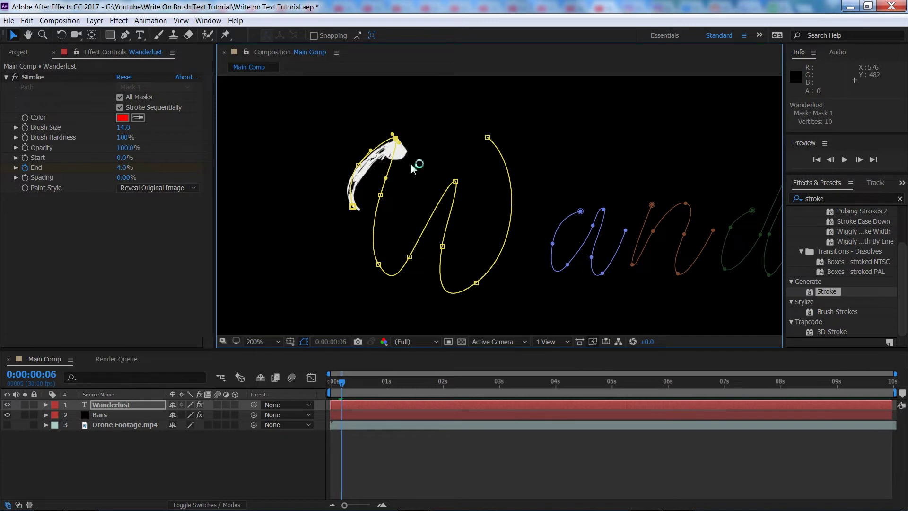
{"action": "key", "text": "Page_Down"}
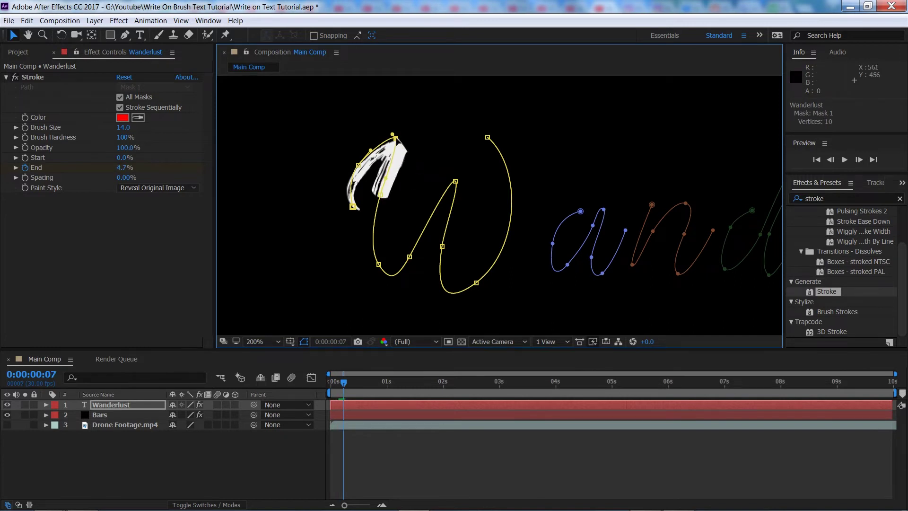
{"action": "left_click_drag", "start_coordinate": [397, 139], "coordinate": [397, 140]}
{"action": "key", "text": "Page_Down"}
{"action": "key", "text": "Page_Down"}
{"action": "key", "text": "Page_Down"}
{"action": "key", "text": "Page_Down"}
{"action": "key", "text": "Page_Down"}
{"action": "key", "text": "Page_Down"}
{"action": "key", "text": "Page_Down"}
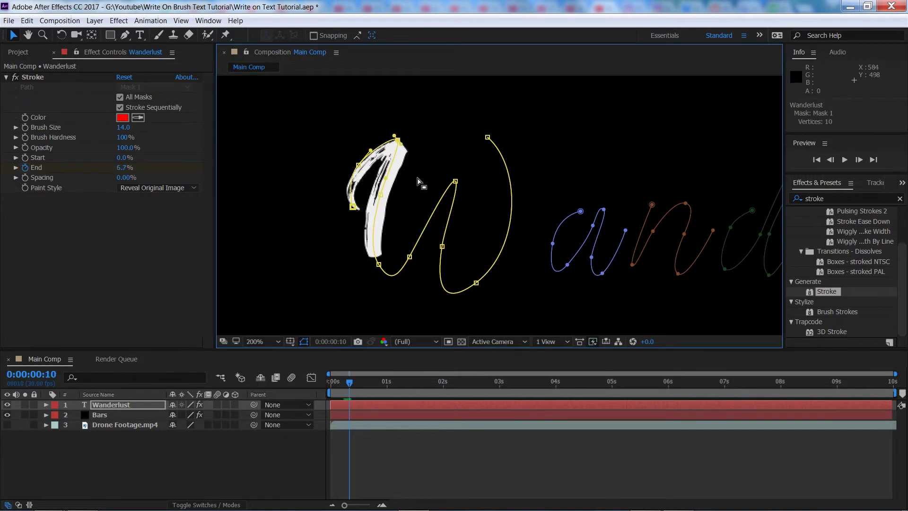
{"action": "key", "text": "Page_Down"}
{"action": "key", "text": "Page_Down"}
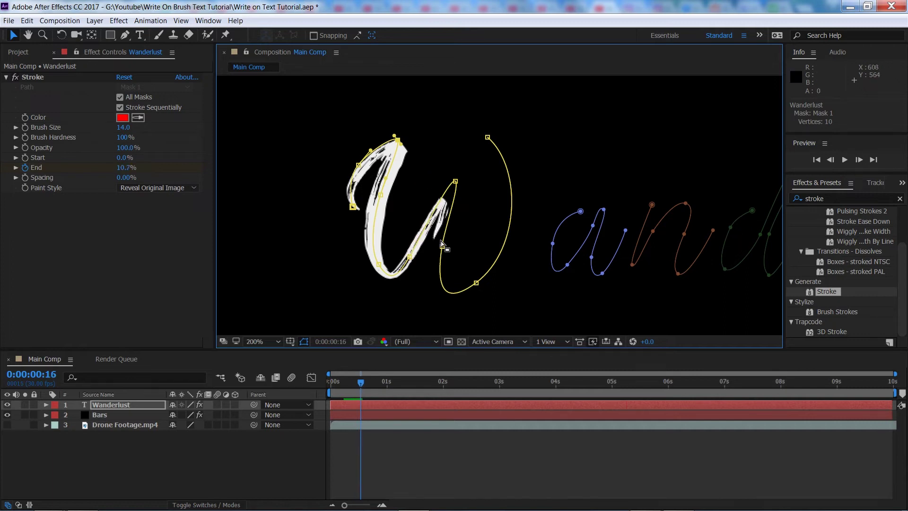
{"action": "key", "text": "Page_Up"}
{"action": "key", "text": "Page_Down"}
{"action": "key", "text": "Page_Up"}
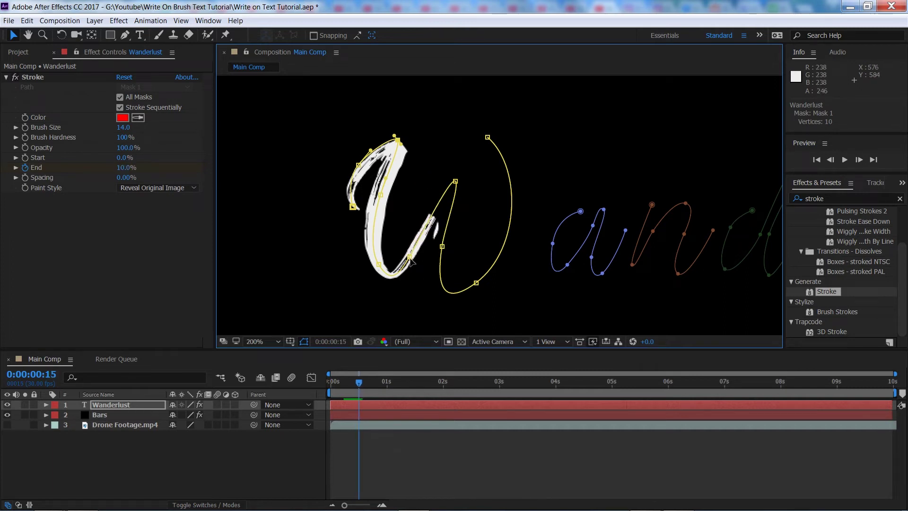
{"action": "left_click_drag", "start_coordinate": [410, 258], "coordinate": [406, 256]}
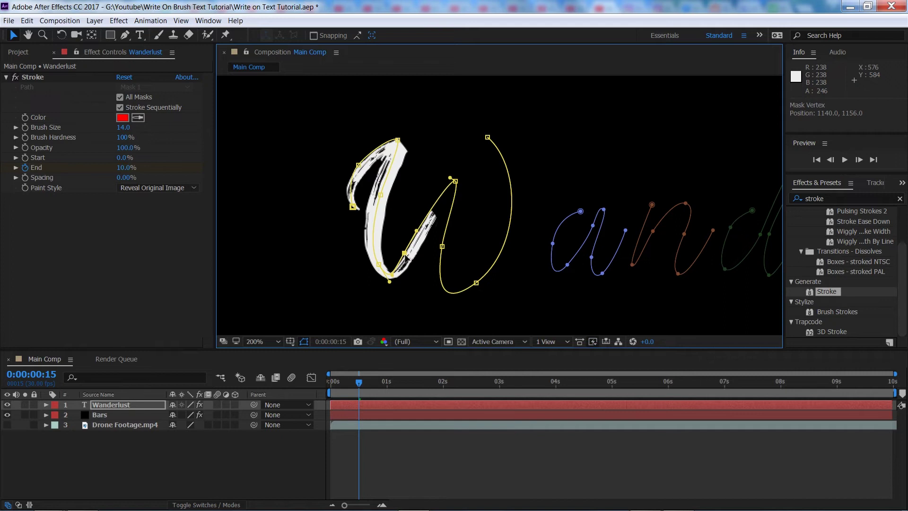
Step: Move a W mask point onto the letter as the stroke rounds up the W's right side
{"action": "key", "text": "Page_Down"}
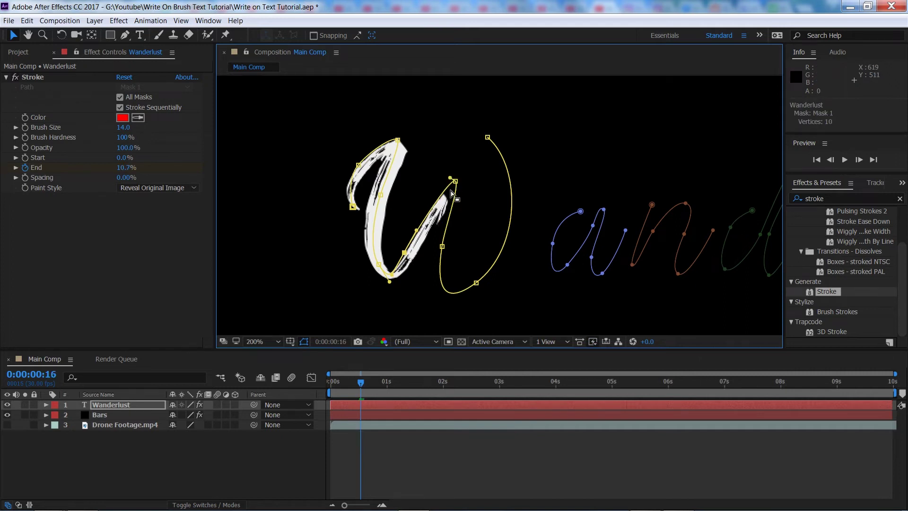
{"action": "left_click_drag", "start_coordinate": [455, 182], "coordinate": [449, 178]}
{"action": "key", "text": "Page_Down"}
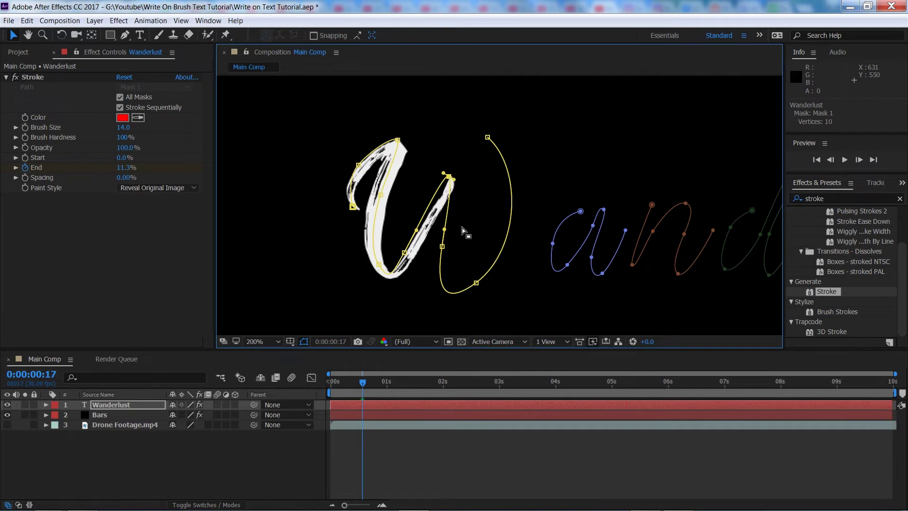
{"action": "key", "text": "Page_Down"}
{"action": "key", "text": "Page_Down"}
{"action": "key", "text": "Page_Down"}
{"action": "key", "text": "Page_Down"}
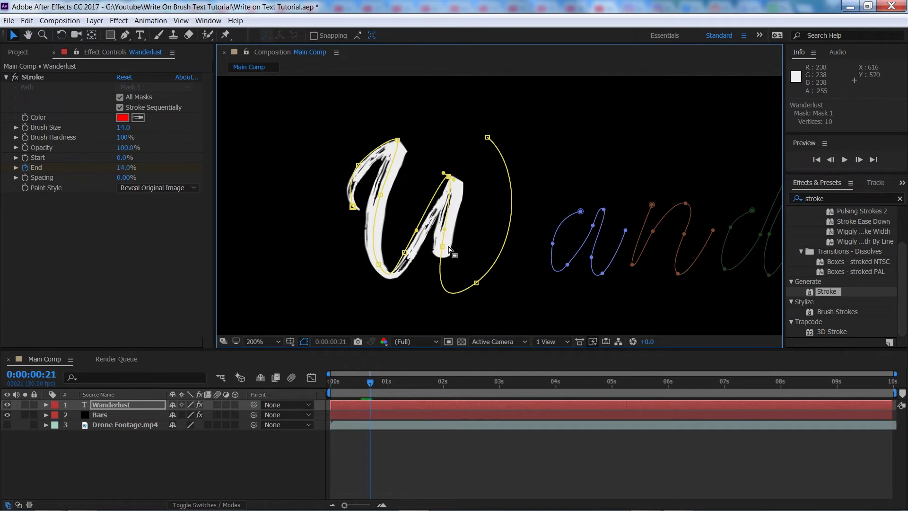
{"action": "key", "text": "Page_Down"}
{"action": "key", "text": "Page_Down"}
{"action": "key", "text": "Page_Down"}
{"action": "key", "text": "Page_Down"}
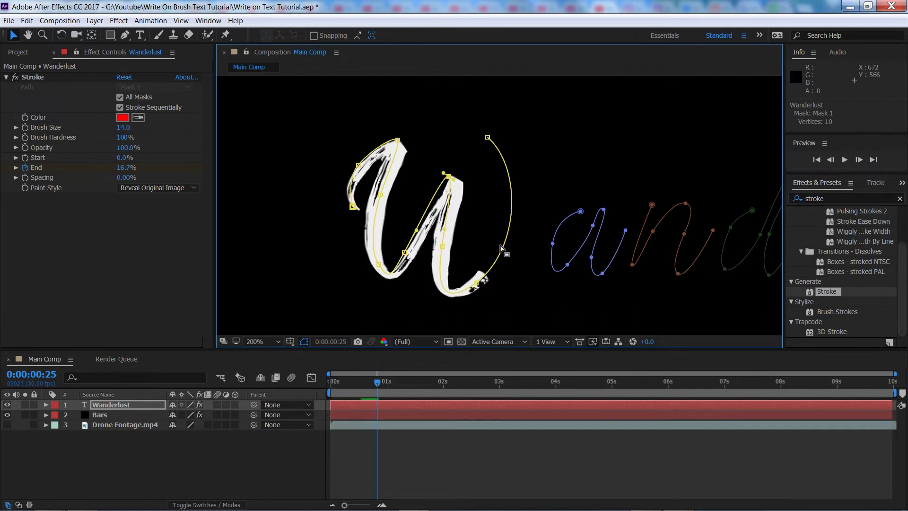
{"action": "key", "text": "Page_Down"}
{"action": "key", "text": "Page_Down"}
{"action": "key", "text": "Page_Down"}
{"action": "key", "text": "Page_Down"}
{"action": "key", "text": "Page_Down"}
{"action": "key", "text": "Page_Down"}
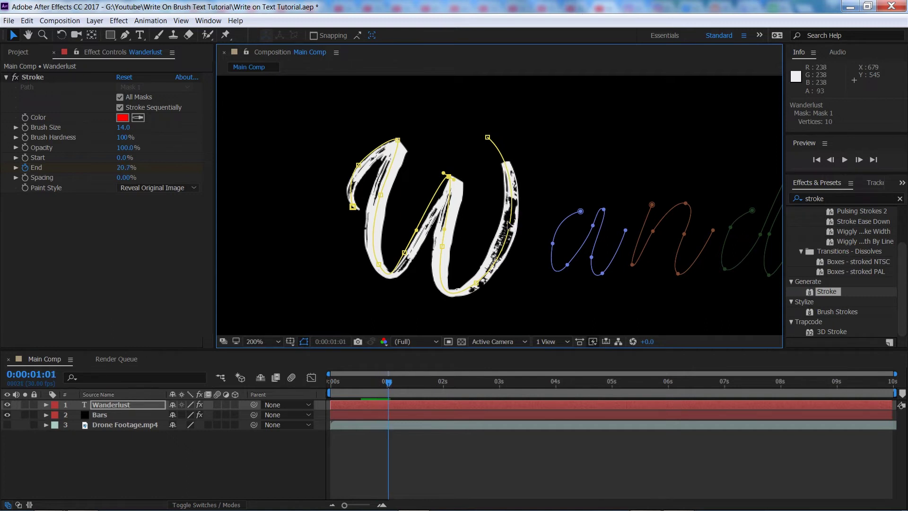
{"action": "key", "text": "Page_Down"}
{"action": "key", "text": "Page_Down"}
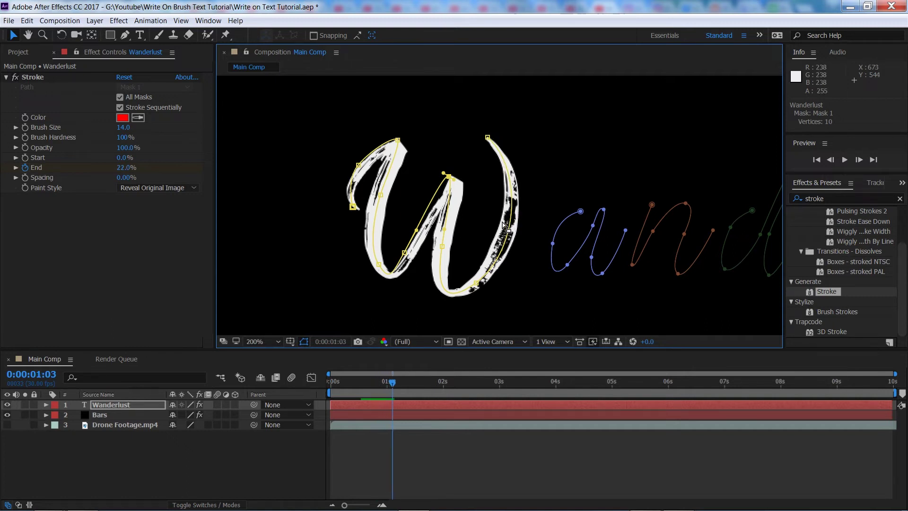
Step: Play the write-on through 'derlust' and fit the whole Wanderlust word in view
{"action": "key", "text": "space"}
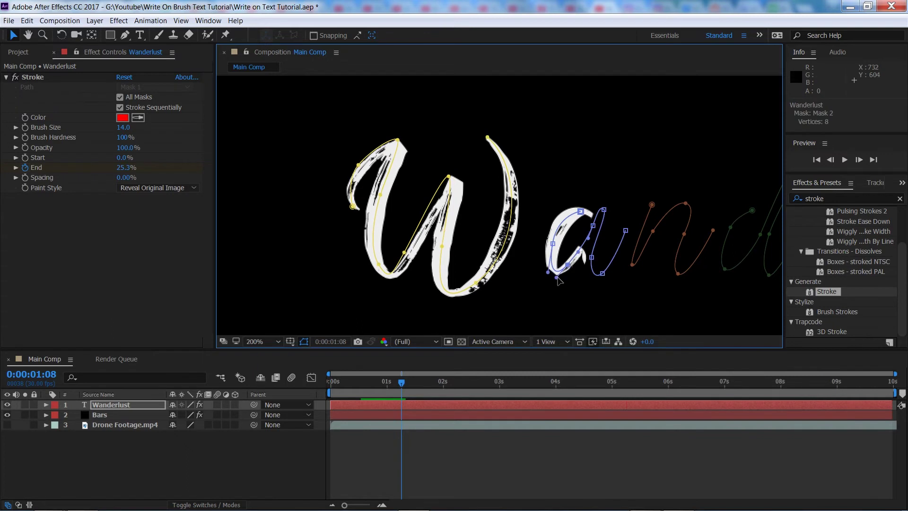
{"action": "scroll", "coordinate": [530, 227], "scroll_direction": "right", "scroll_amount": 5}
{"action": "scroll", "coordinate": [681, 236], "scroll_direction": "right", "scroll_amount": 5}
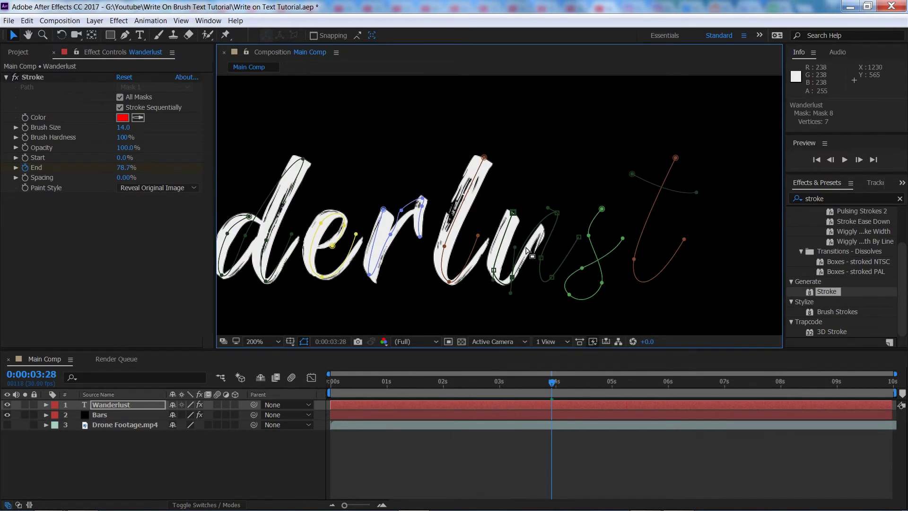
{"action": "key", "text": "shift+slash"}
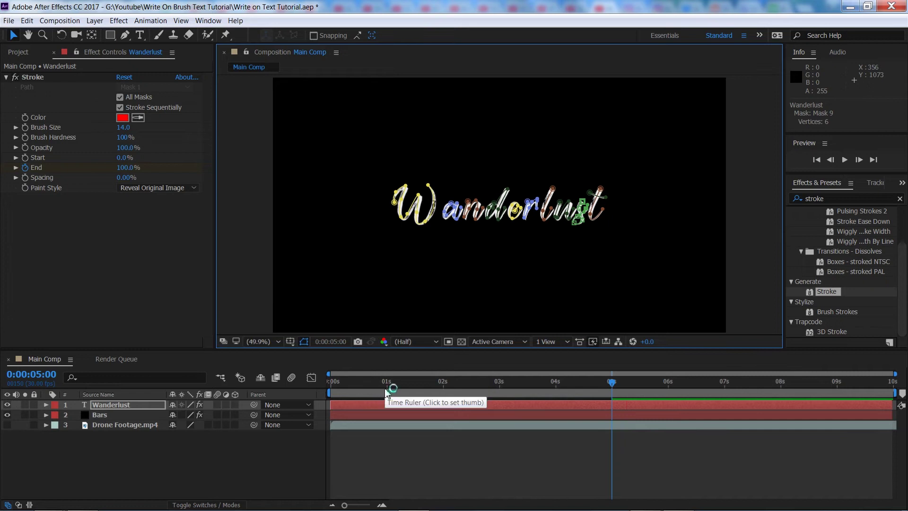
{"action": "left_click_drag", "start_coordinate": [379, 390], "coordinate": [290, 399]}
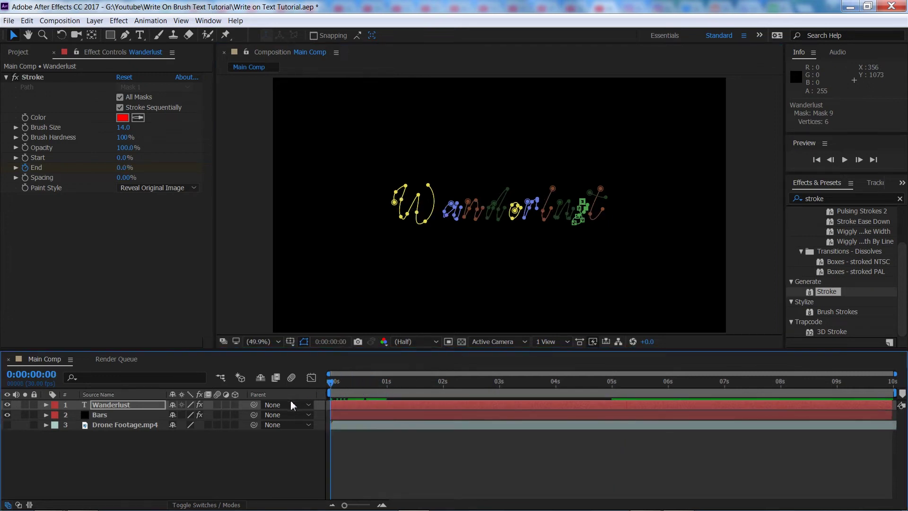
{"action": "left_click", "coordinate": [283, 456]}
{"action": "key", "text": "space"}
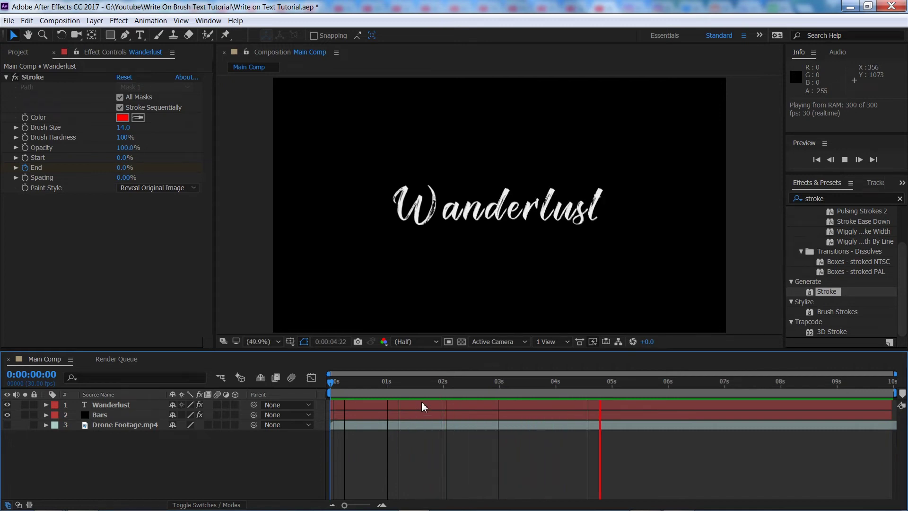
{"action": "key", "text": "space"}
{"action": "left_click_drag", "start_coordinate": [480, 378], "coordinate": [577, 384]}
{"action": "scroll", "coordinate": [582, 312], "scroll_direction": "up", "scroll_amount": 2}
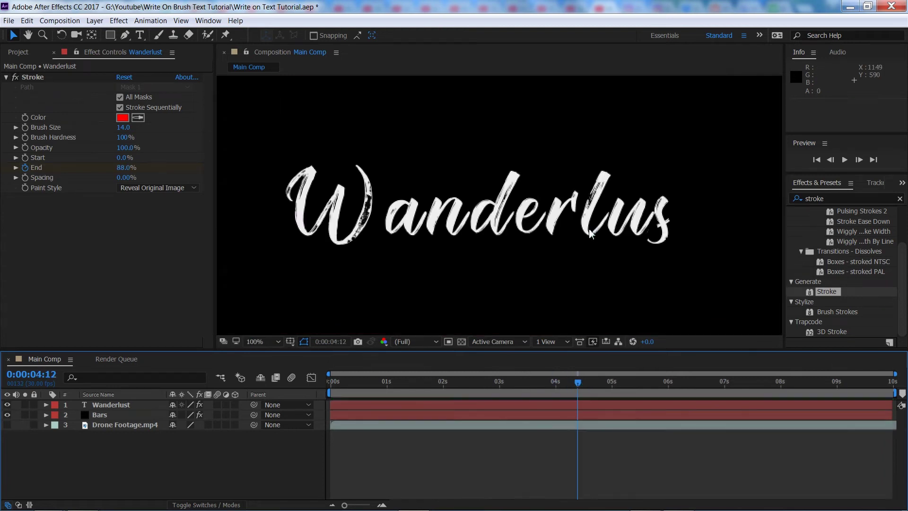
{"action": "key", "text": "v"}
{"action": "left_click_drag", "start_coordinate": [575, 381], "coordinate": [582, 411]}
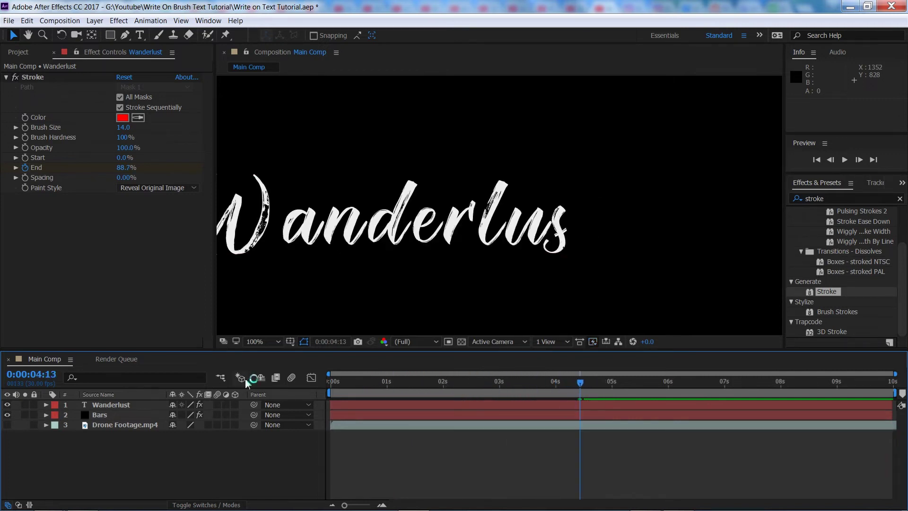
{"action": "left_click", "coordinate": [263, 342]}
{"action": "left_click", "coordinate": [289, 166]}
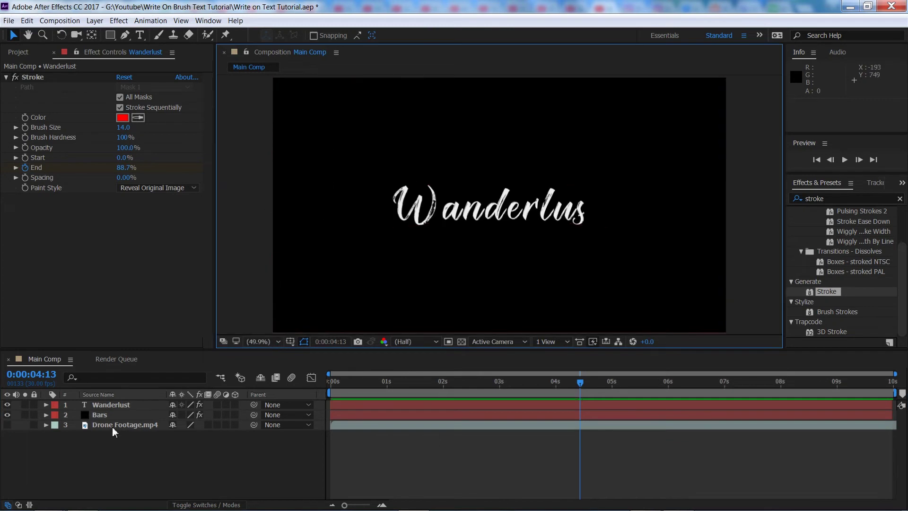
Step: Apply Easy Ease (F9) to the Wanderlust layer's Stroke End keyframes and preview the write-on
{"action": "left_click", "coordinate": [112, 404]}
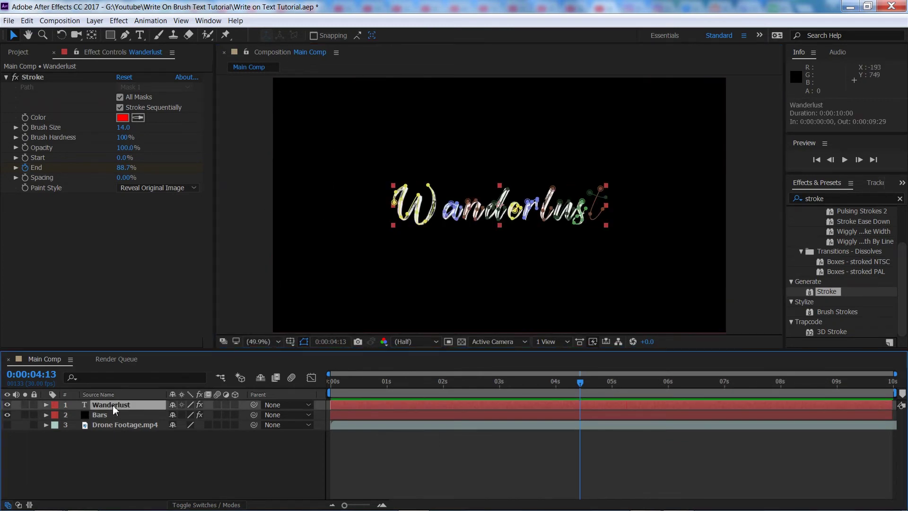
{"action": "key", "text": "u"}
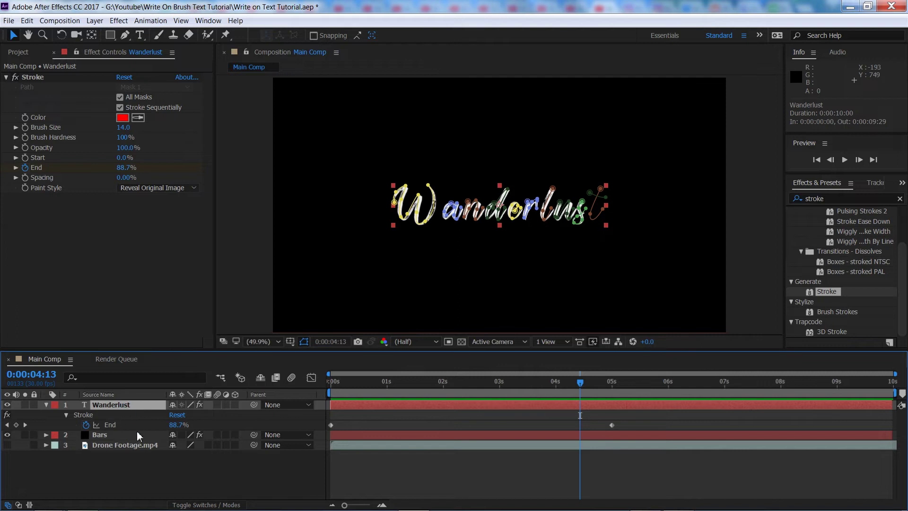
{"action": "mouse_move", "coordinate": [587, 389]}
{"action": "left_mouse_down"}
{"action": "mouse_move", "coordinate": [375, 385]}
{"action": "mouse_move", "coordinate": [567, 392]}
{"action": "mouse_move", "coordinate": [484, 402]}
{"action": "left_mouse_up"}
{"action": "key", "text": "Home"}
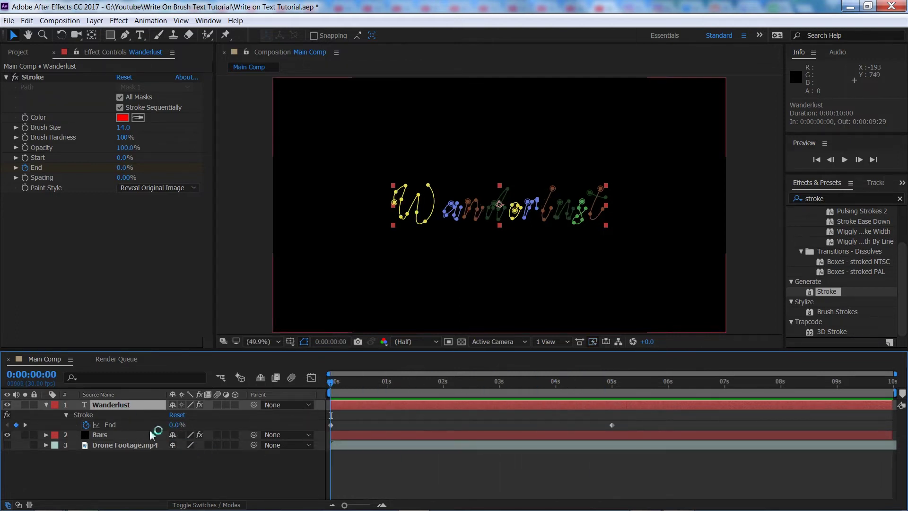
{"action": "left_click", "coordinate": [109, 425]}
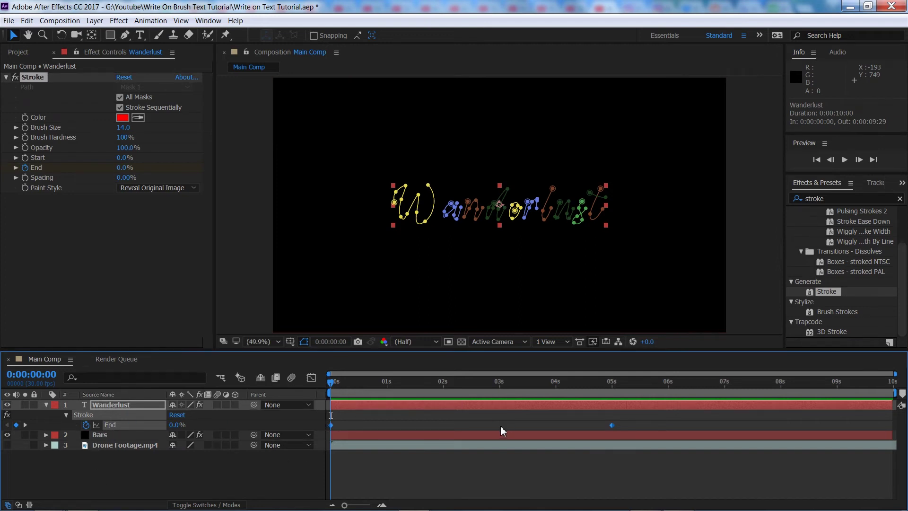
{"action": "key", "text": "F9"}
{"action": "left_click", "coordinate": [257, 481]}
{"action": "key", "text": "space"}
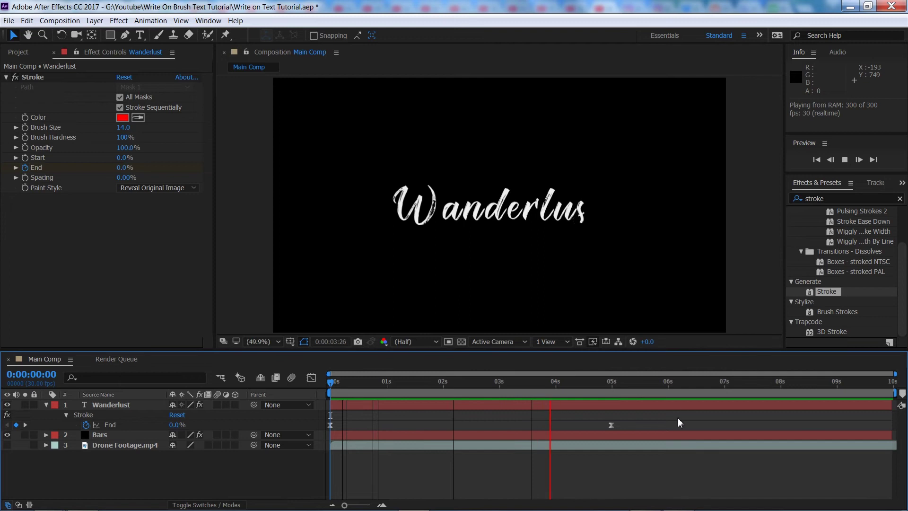
{"action": "left_click_drag", "start_coordinate": [370, 382], "coordinate": [192, 397]}
Step: Pre-compose the Wanderlust layer into a new composition named Text, moving all attributes
{"action": "left_click", "coordinate": [46, 405]}
{"action": "left_click", "coordinate": [137, 480]}
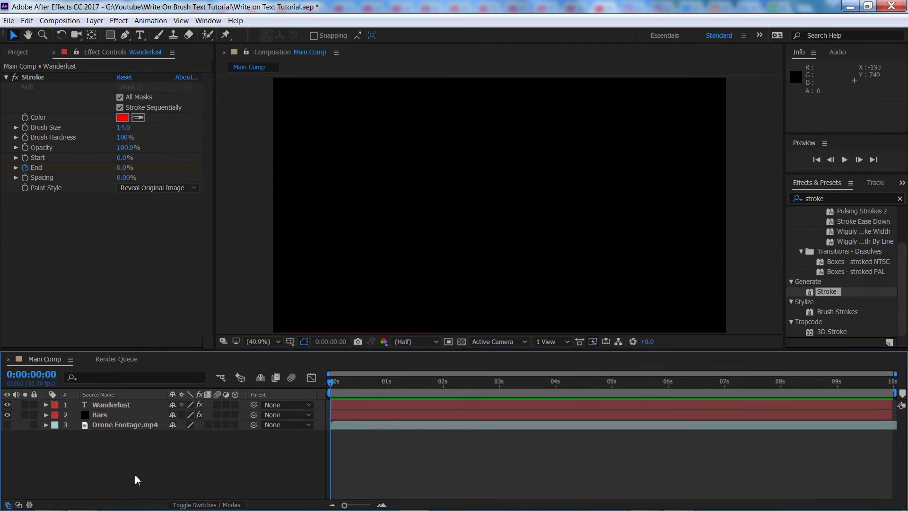
{"action": "left_click", "coordinate": [118, 405]}
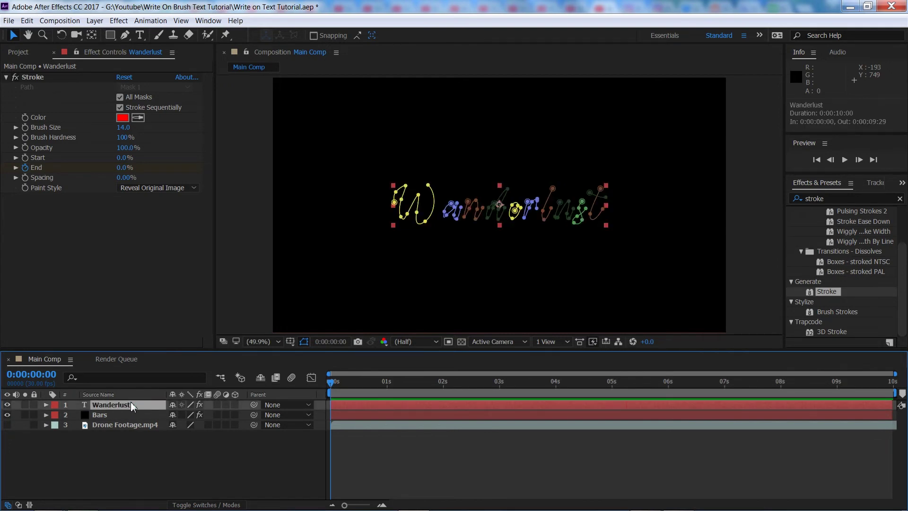
{"action": "key", "text": "ctrl+shift+c"}
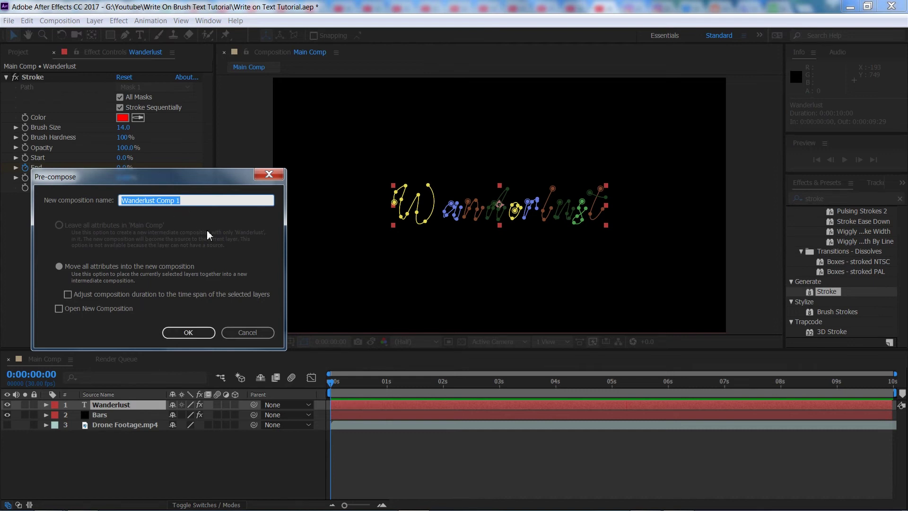
{"action": "left_click_drag", "start_coordinate": [184, 181], "coordinate": [232, 195]}
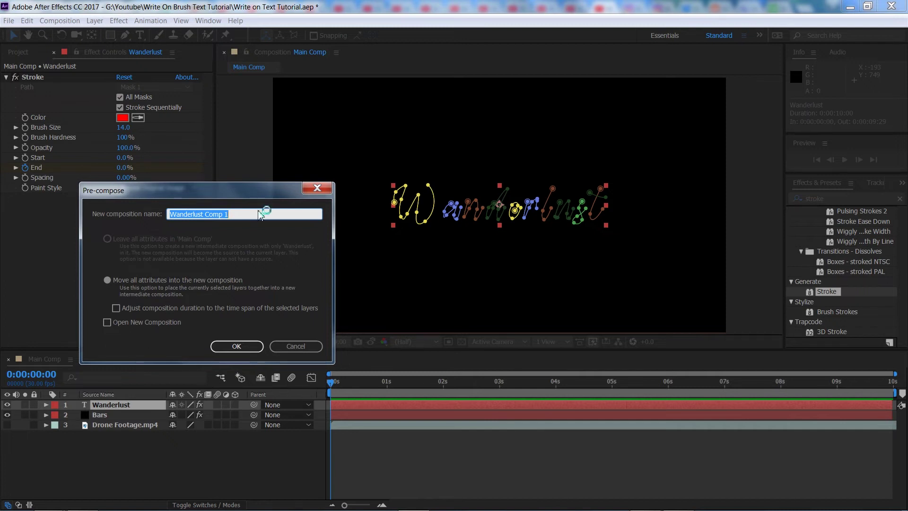
{"action": "type", "text": "Text"}
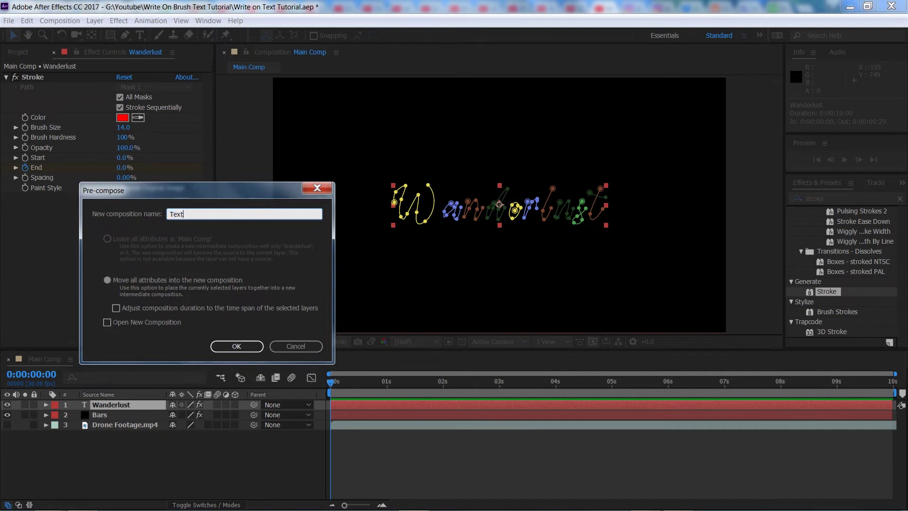
{"action": "key", "text": "Return"}
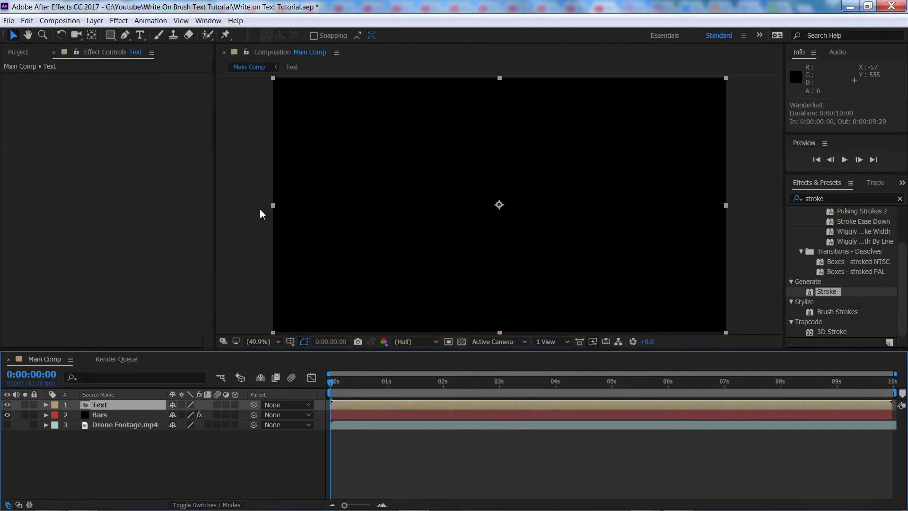
{"action": "left_click", "coordinate": [272, 453]}
{"action": "left_click_drag", "start_coordinate": [331, 393], "coordinate": [562, 393]}
{"action": "key", "text": "slash"}
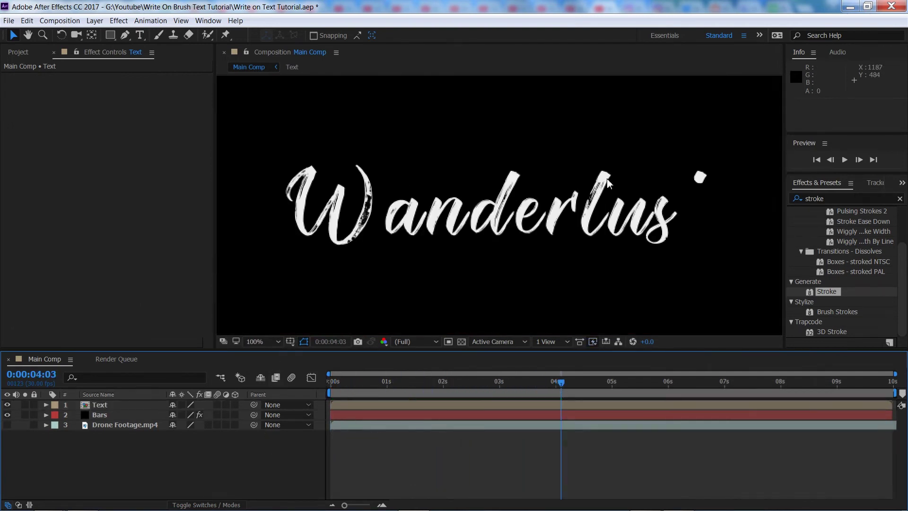
{"action": "scroll", "coordinate": [608, 183], "scroll_direction": "up", "scroll_amount": 2}
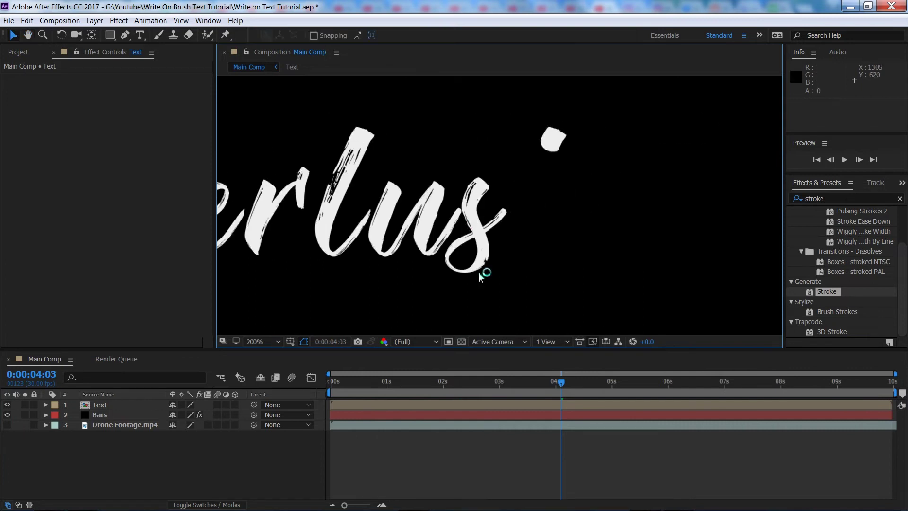
{"action": "left_click_drag", "start_coordinate": [560, 388], "coordinate": [548, 388]}
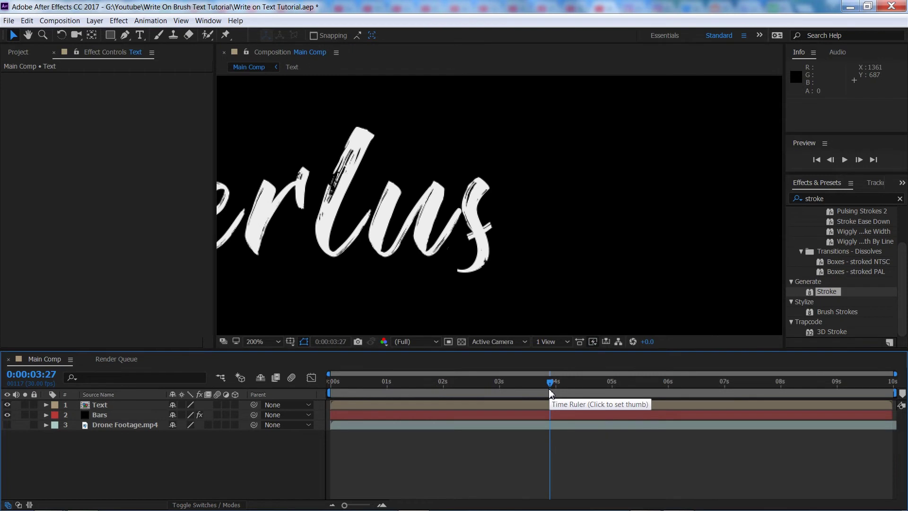
{"action": "key", "text": "Page_Down"}
{"action": "key", "text": "Page_Down"}
{"action": "key", "text": "Page_Down"}
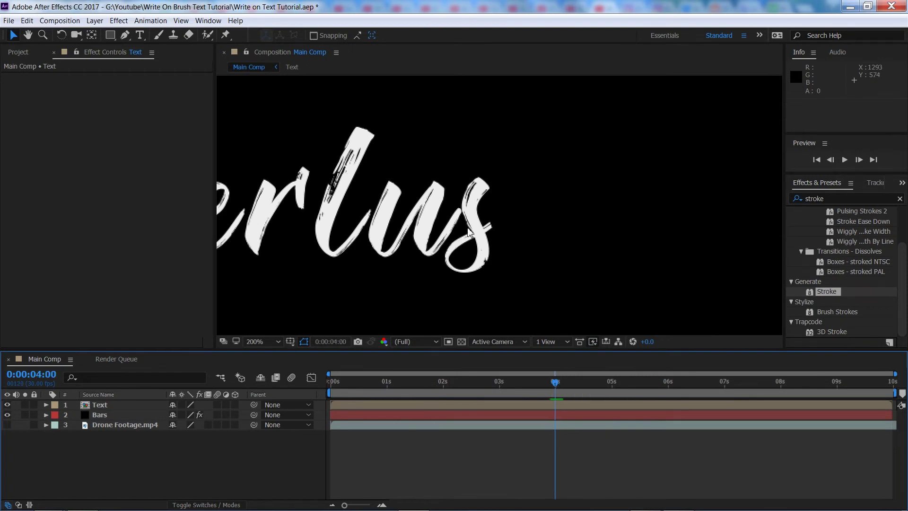
{"action": "key", "text": "Page_Up"}
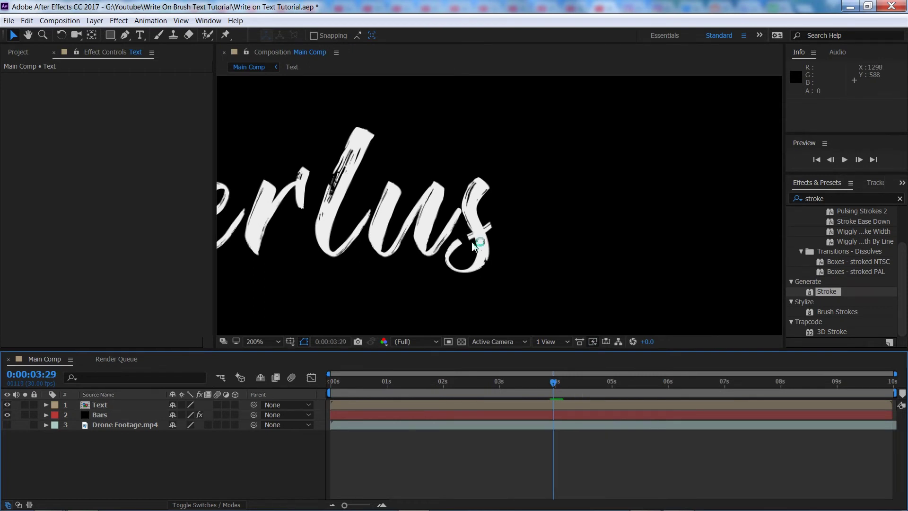
{"action": "key", "text": "Page_Down"}
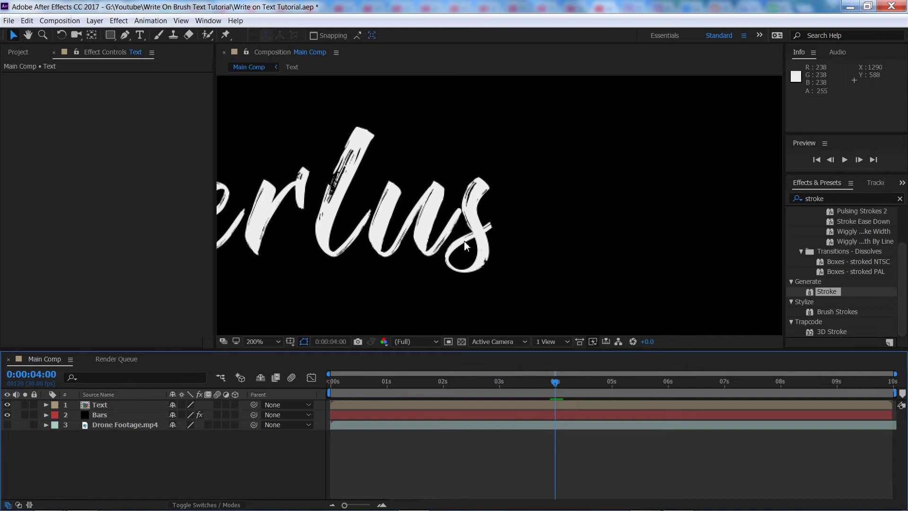
{"action": "key", "text": "Page_Down"}
{"action": "key", "text": "Page_Up"}
{"action": "key", "text": "Page_Up"}
{"action": "key", "text": "Page_Down"}
{"action": "key", "text": "Page_Up"}
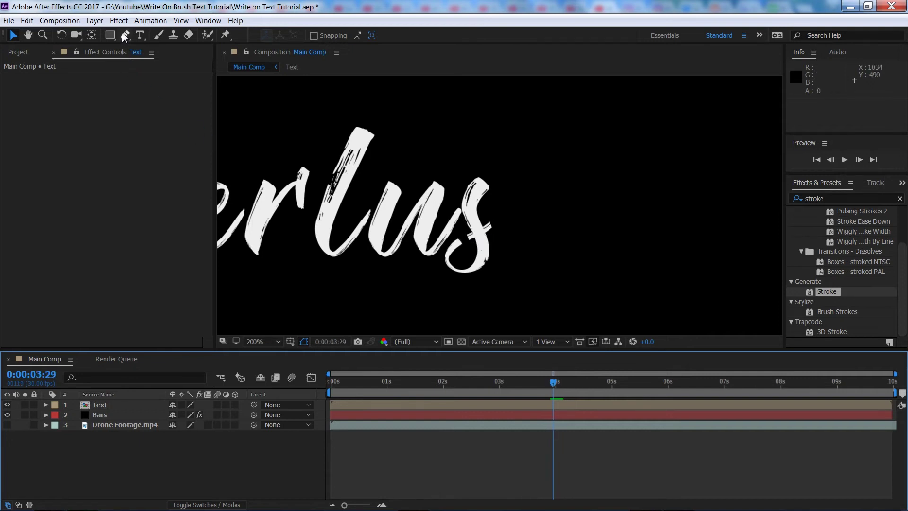
Step: Zoom onto the final s and draw a four-point Pen mask on the Text layer over its crossbar
{"action": "key", "text": "h"}
{"action": "scroll", "coordinate": [473, 227], "scroll_direction": "up", "scroll_amount": 2}
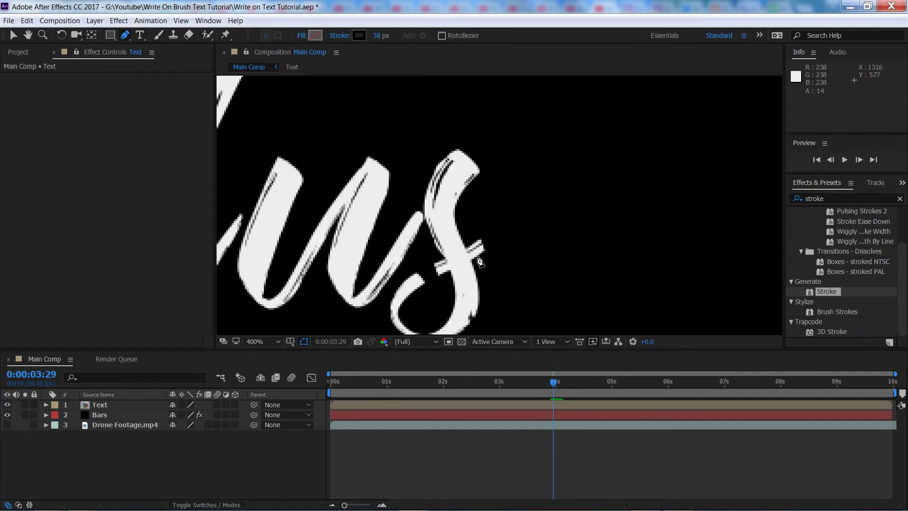
{"action": "left_click_drag", "start_coordinate": [458, 256], "coordinate": [479, 214]}
{"action": "left_click", "coordinate": [149, 415]}
{"action": "left_click", "coordinate": [118, 405]}
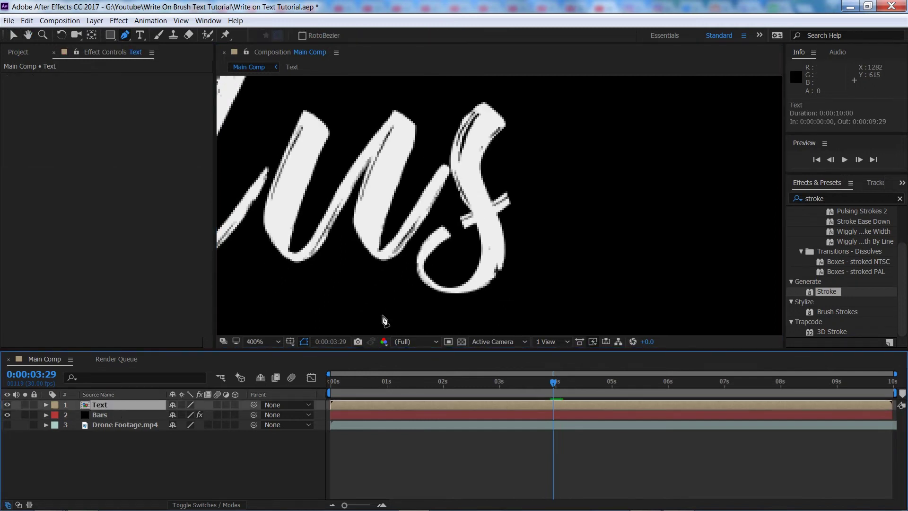
{"action": "key", "text": "g"}
{"action": "left_click", "coordinate": [465, 202]}
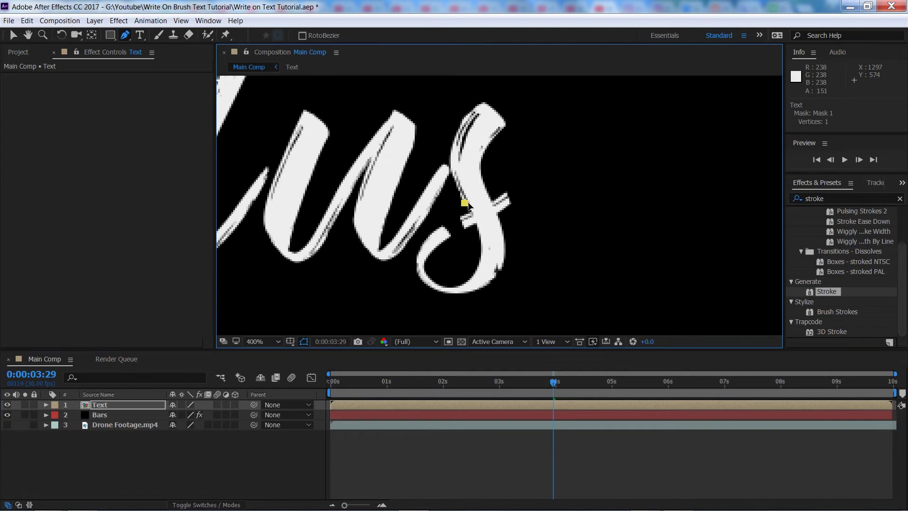
{"action": "left_click", "coordinate": [478, 231]}
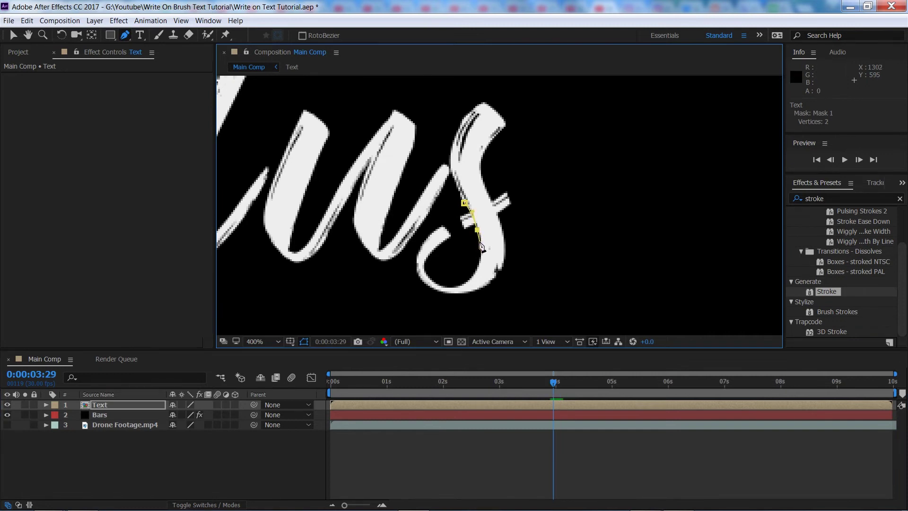
{"action": "left_click", "coordinate": [481, 248]}
{"action": "left_click_drag", "start_coordinate": [467, 247], "coordinate": [463, 235]}
{"action": "left_click", "coordinate": [128, 406]}
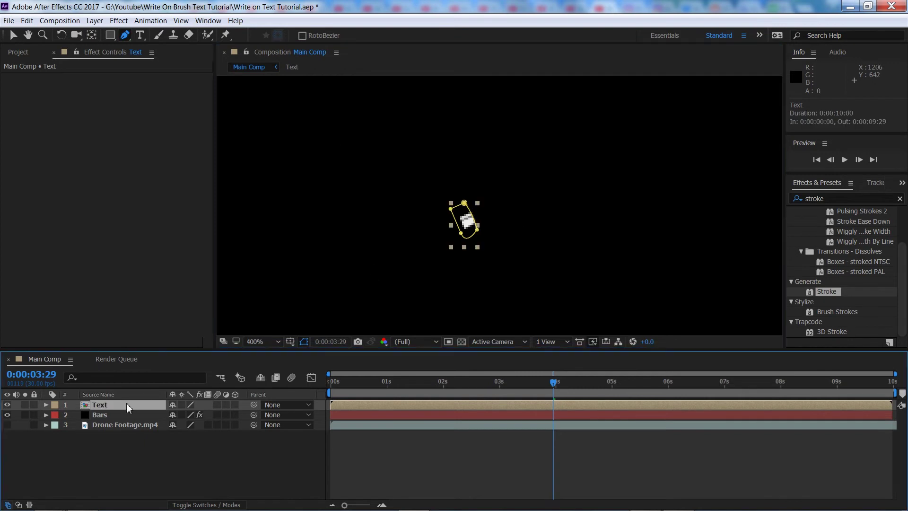
Step: Set Mask 1's mode to None and start keyframing its Mask Path
{"action": "key", "text": "m"}
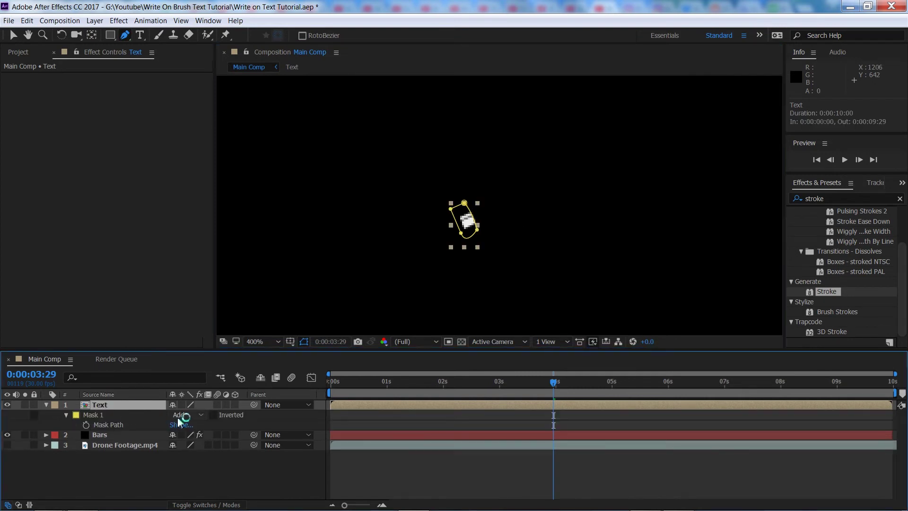
{"action": "left_click", "coordinate": [184, 415]}
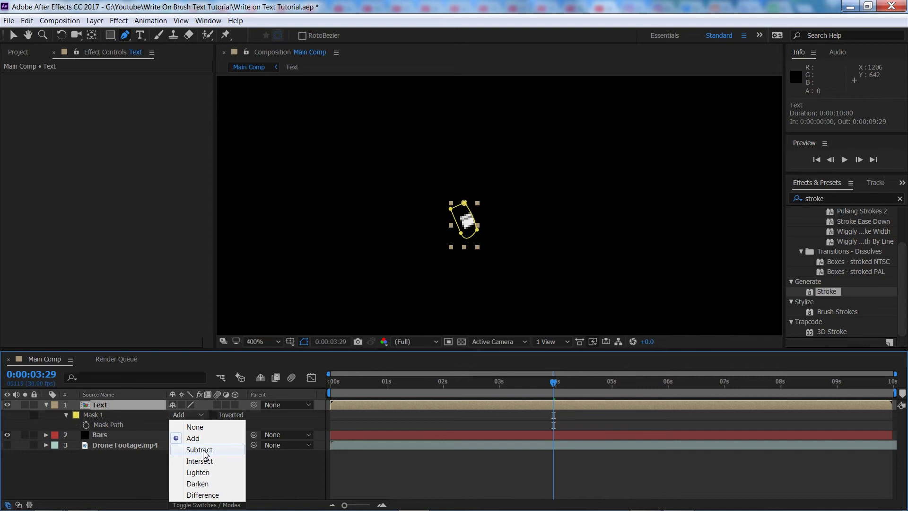
{"action": "left_click", "coordinate": [202, 429]}
{"action": "left_click", "coordinate": [242, 478]}
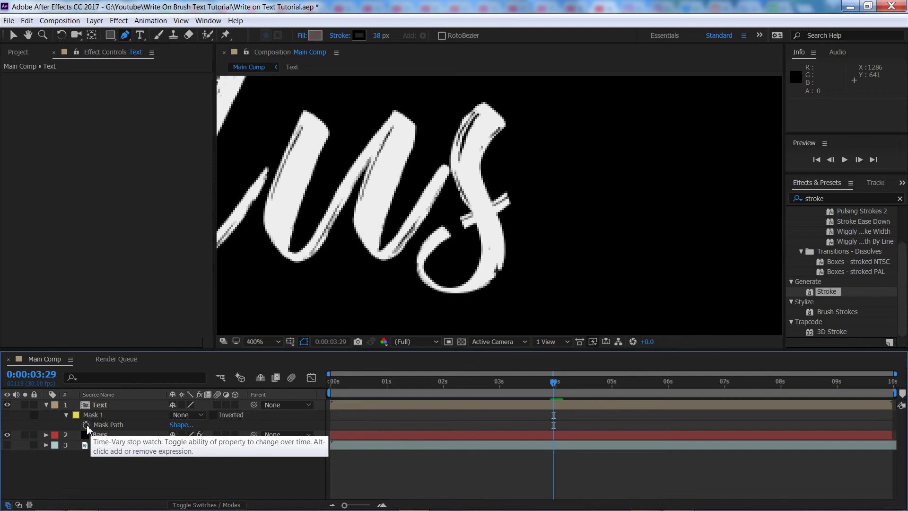
{"action": "left_click", "coordinate": [87, 425]}
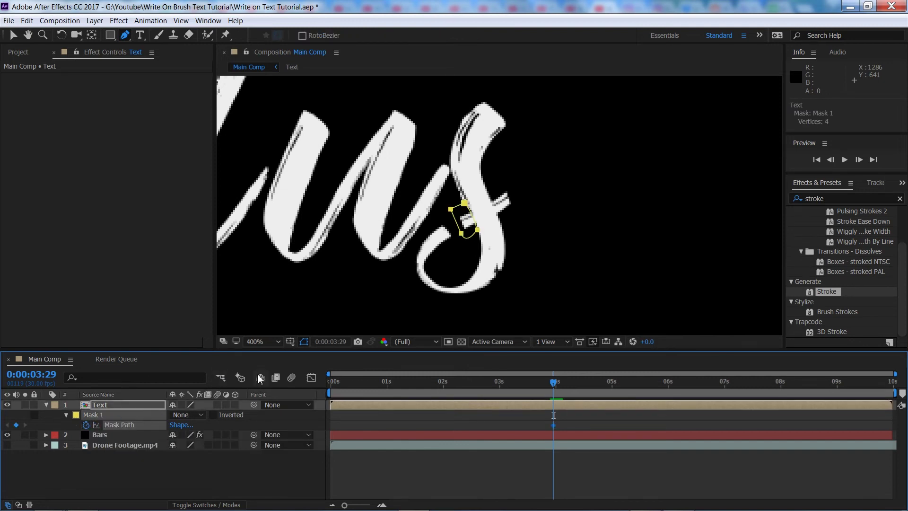
Step: At 4:00, move Mask 1 up-left onto the s
{"action": "key", "text": "Page_Up"}
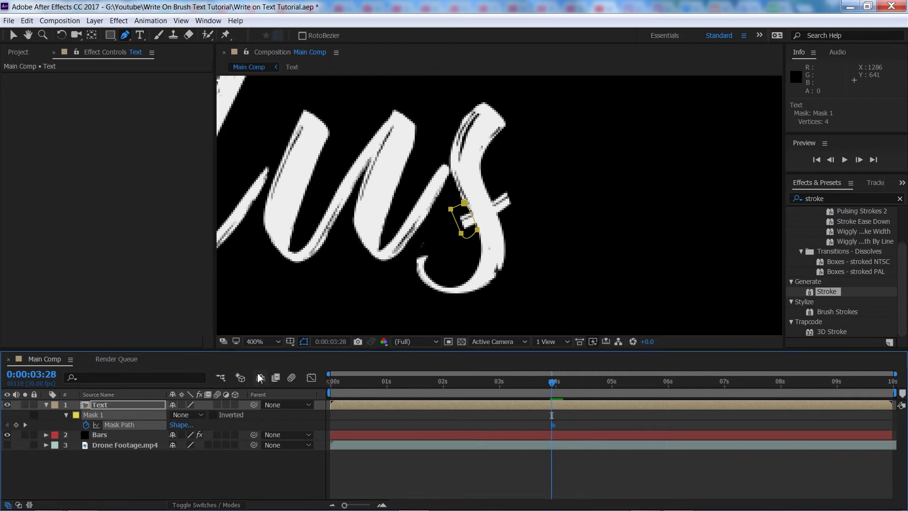
{"action": "key", "text": "Page_Down"}
{"action": "key", "text": "Page_Down"}
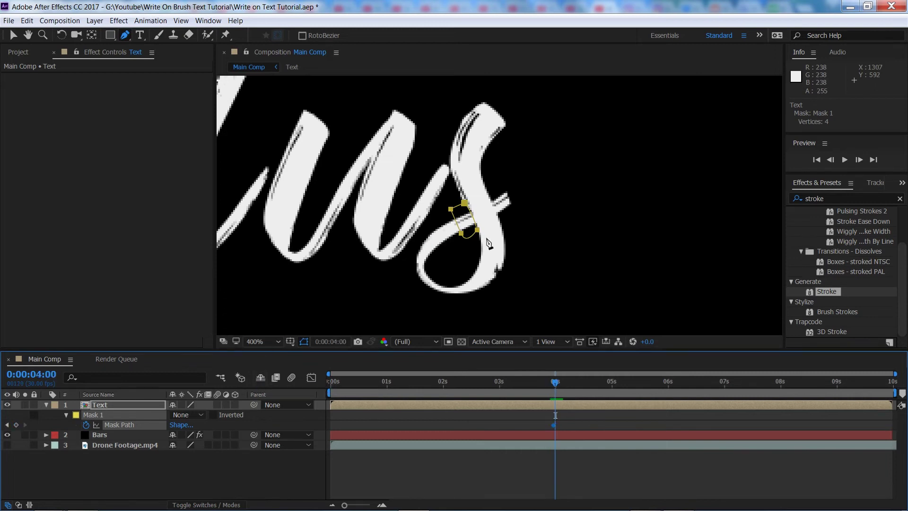
{"action": "key", "text": "space"}
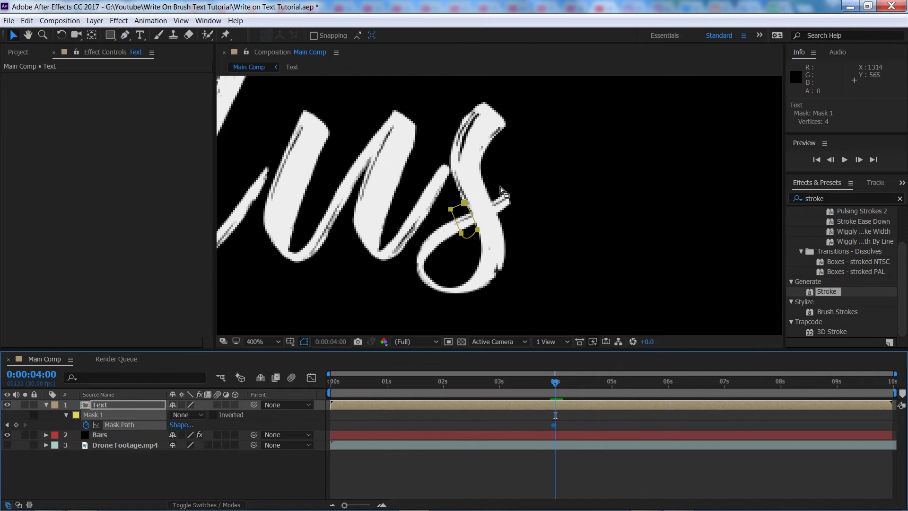
{"action": "left_click_drag", "start_coordinate": [492, 178], "coordinate": [562, 273]}
{"action": "key", "text": "v"}
{"action": "left_click_drag", "start_coordinate": [536, 303], "coordinate": [429, 152]}
{"action": "key", "text": "space"}
{"action": "left_click_drag", "start_coordinate": [597, 232], "coordinate": [510, 147]}
Step: Add a Mask Path keyframe at 3:25 and reposition the mask at 3:24
{"action": "key", "text": "Page_Up"}
{"action": "key", "text": "Page_Up"}
{"action": "key", "text": "Page_Up"}
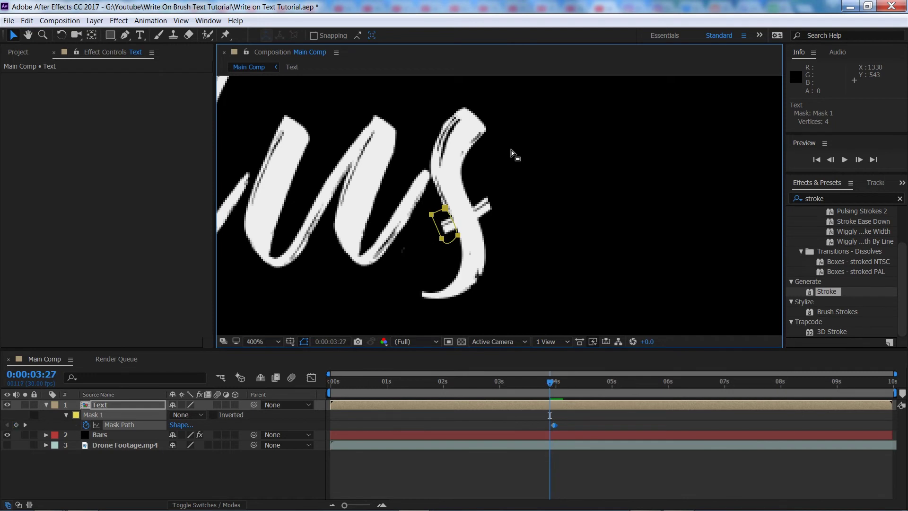
{"action": "key", "text": "Page_Up"}
{"action": "key", "text": "Page_Up"}
{"action": "key", "text": "Page_Up"}
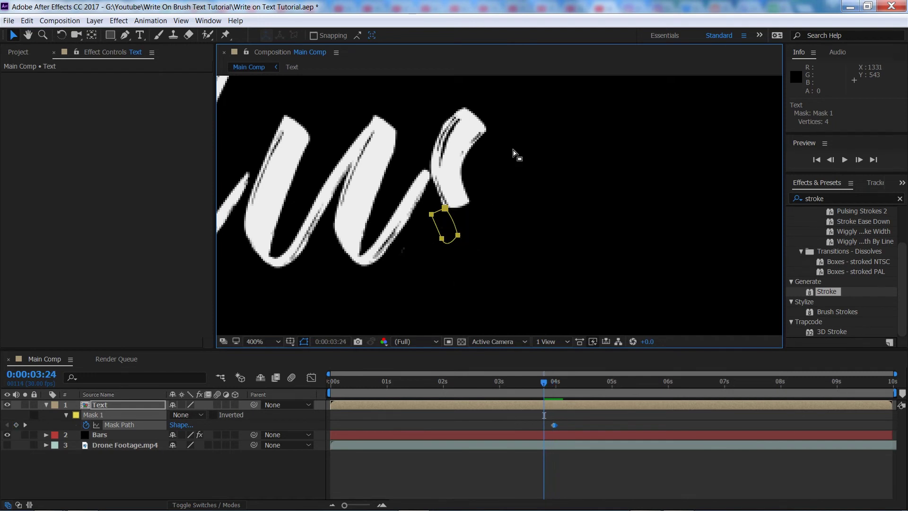
{"action": "key", "text": "Page_Down"}
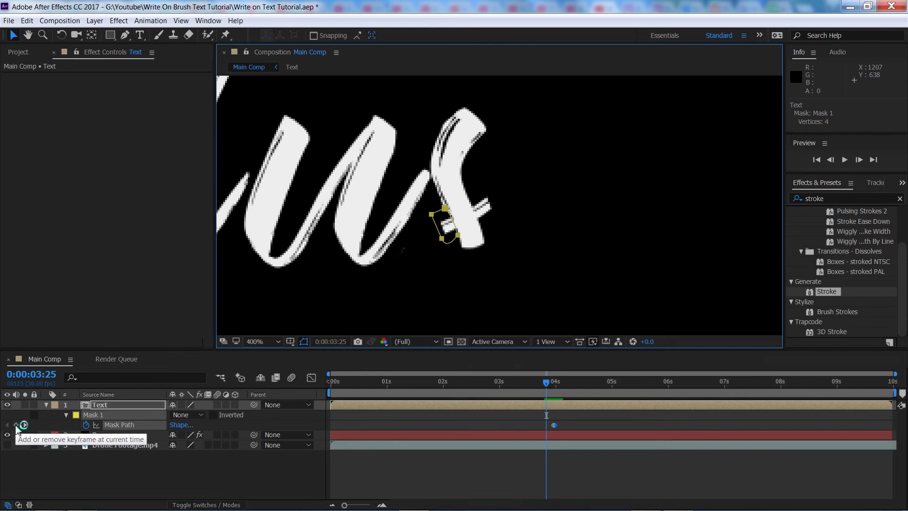
{"action": "left_click", "coordinate": [16, 425]}
{"action": "key", "text": "Page_Up"}
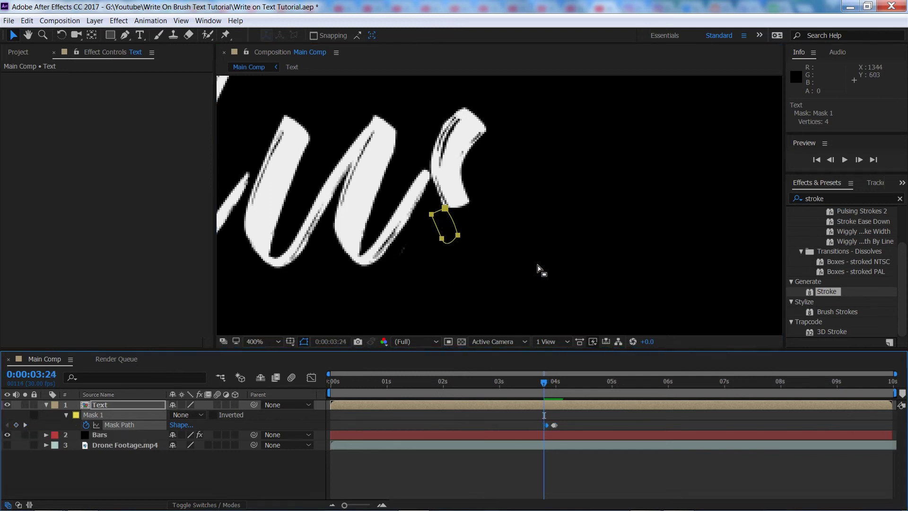
{"action": "left_click_drag", "start_coordinate": [538, 269], "coordinate": [613, 326]}
{"action": "left_click_drag", "start_coordinate": [529, 281], "coordinate": [413, 110]}
{"action": "key", "text": "space"}
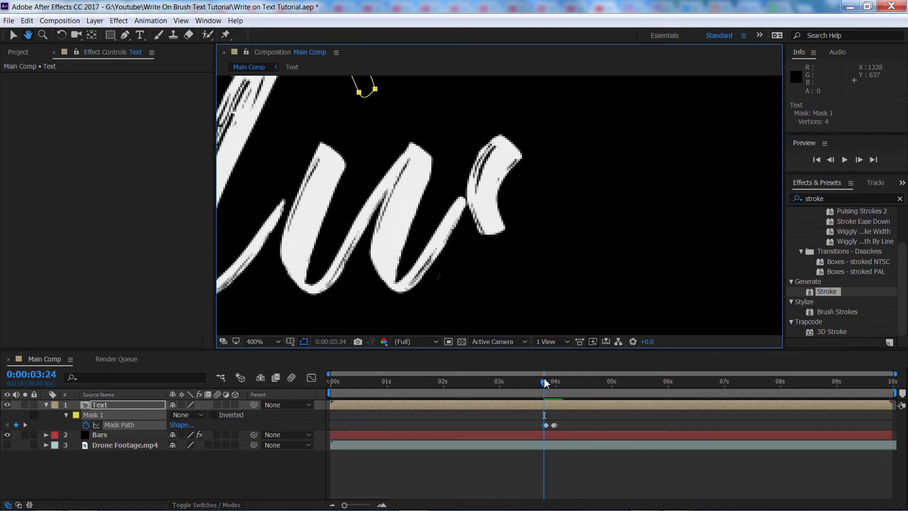
{"action": "key", "text": "v"}
{"action": "mouse_move", "coordinate": [545, 383]}
{"action": "left_mouse_down"}
{"action": "mouse_move", "coordinate": [558, 384]}
{"action": "mouse_move", "coordinate": [539, 388]}
{"action": "mouse_move", "coordinate": [549, 387]}
{"action": "left_mouse_up"}
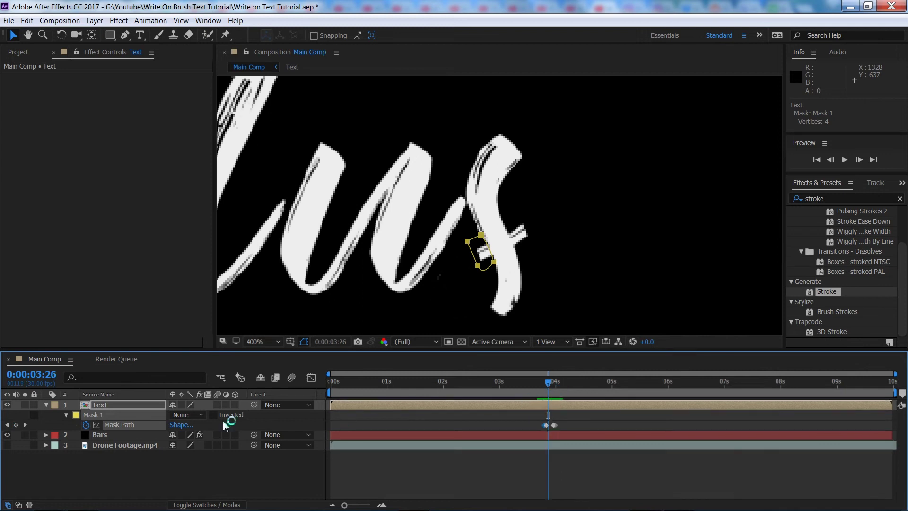
Step: Set Mask 1's mode to Subtract and check the s around 4:00
{"action": "left_click", "coordinate": [185, 415]}
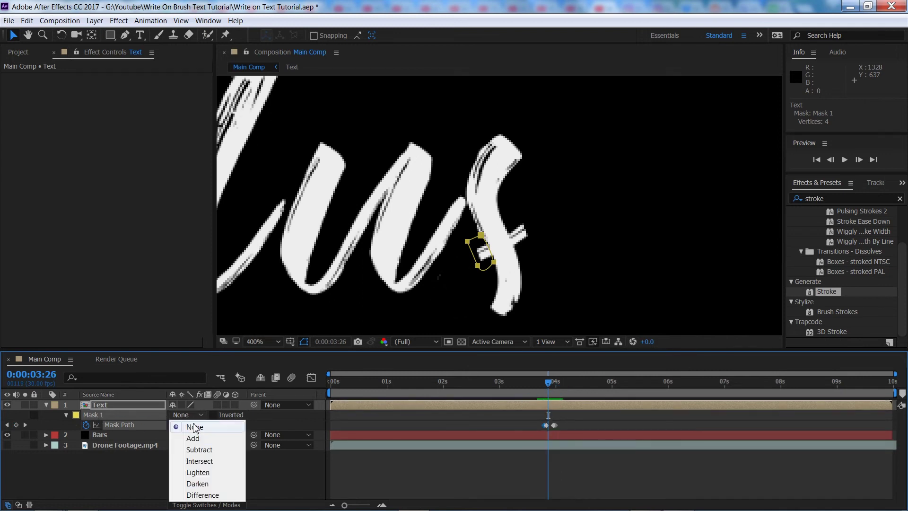
{"action": "left_click", "coordinate": [199, 450]}
{"action": "left_click", "coordinate": [549, 461]}
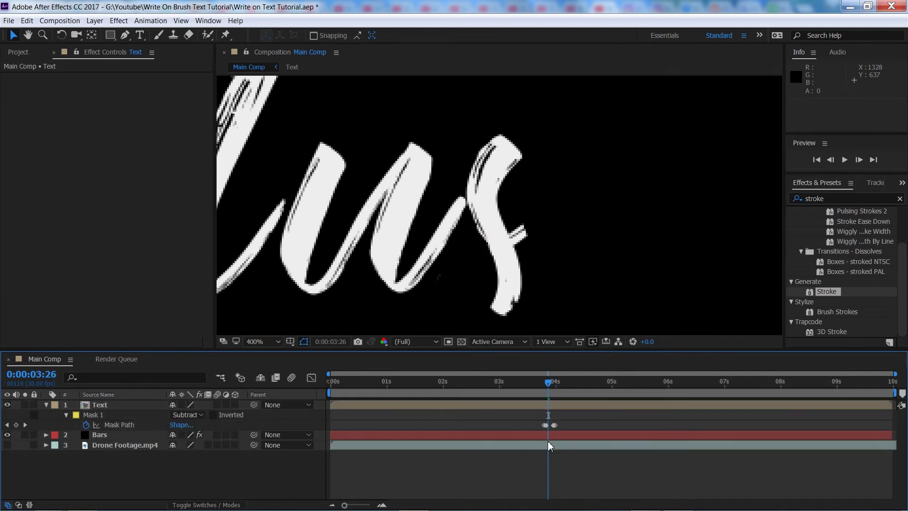
{"action": "left_click_drag", "start_coordinate": [555, 384], "coordinate": [549, 384]}
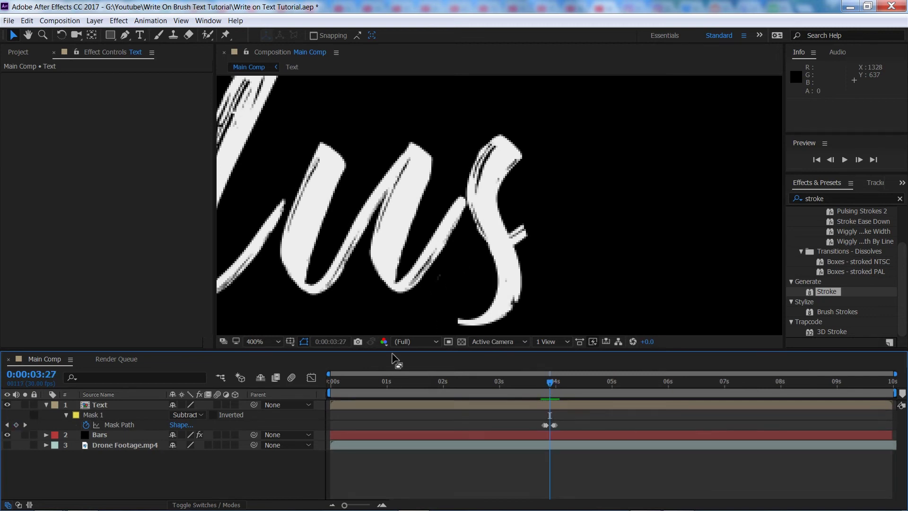
{"action": "left_click", "coordinate": [256, 343]}
Step: Fit the composition in the viewer, then zoom in to check the s at 4:00
{"action": "left_click", "coordinate": [284, 166]}
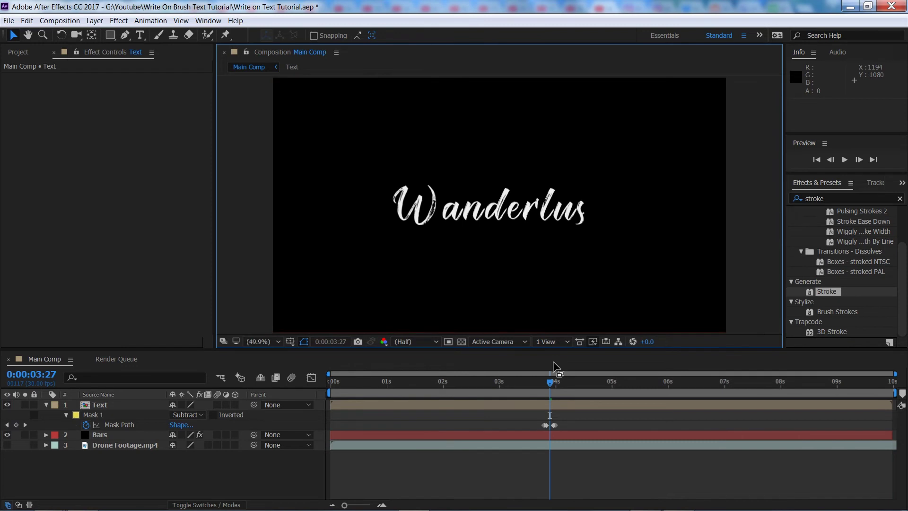
{"action": "mouse_move", "coordinate": [555, 383]}
{"action": "left_mouse_down"}
{"action": "mouse_move", "coordinate": [546, 386]}
{"action": "mouse_move", "coordinate": [559, 394]}
{"action": "left_mouse_up"}
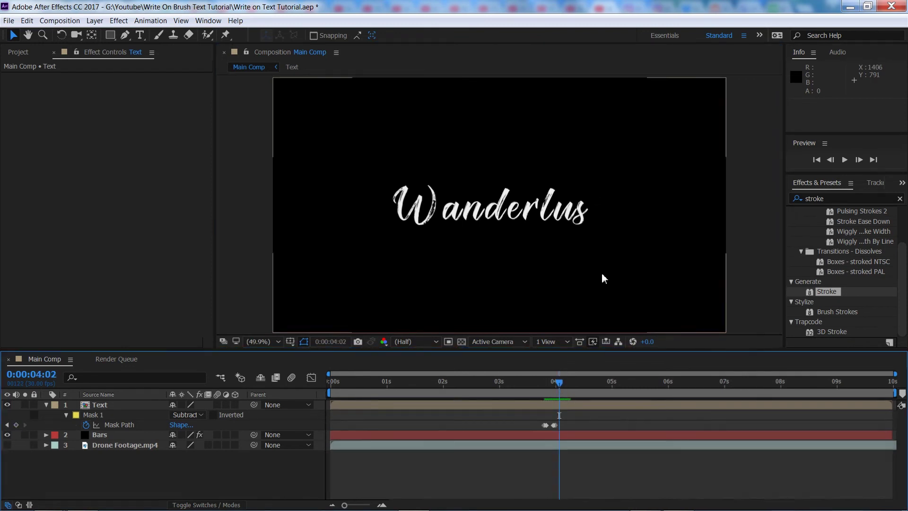
{"action": "scroll", "coordinate": [617, 220], "scroll_direction": "up", "scroll_amount": 1}
{"action": "key", "text": "Page_Up"}
{"action": "key", "text": "Page_Up"}
{"action": "scroll", "coordinate": [616, 220], "scroll_direction": "up", "scroll_amount": 4}
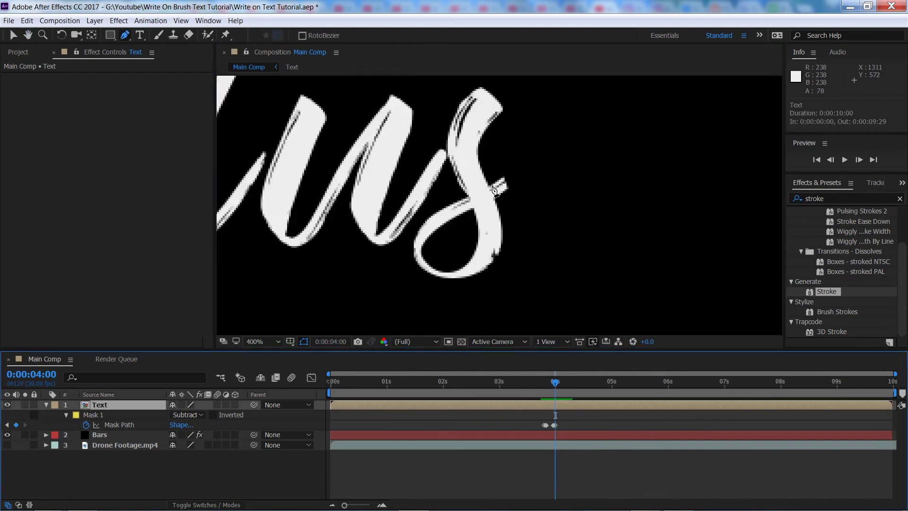
{"action": "key", "text": "ctrl+v"}
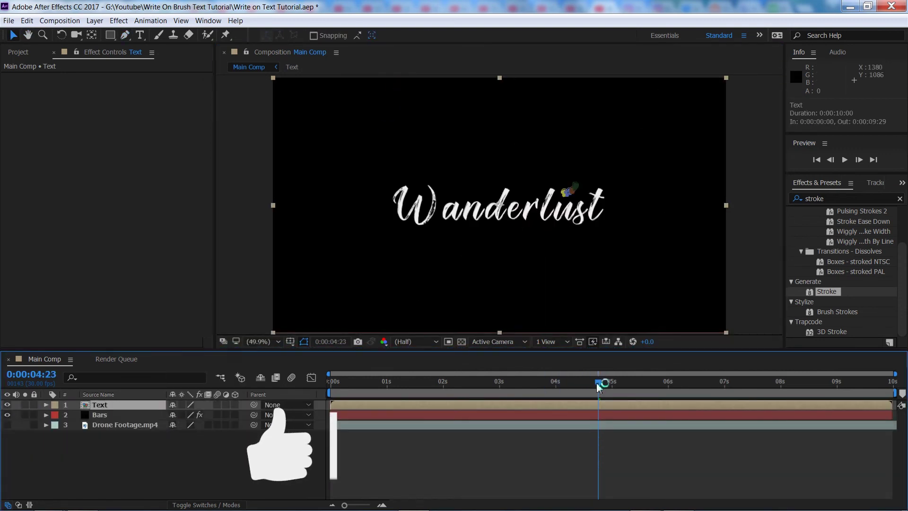
Step: Preview the write-on from the start and view the composition at 100%
{"action": "left_click_drag", "start_coordinate": [598, 382], "coordinate": [383, 396]}
{"action": "key", "text": "Home"}
{"action": "key", "text": "space"}
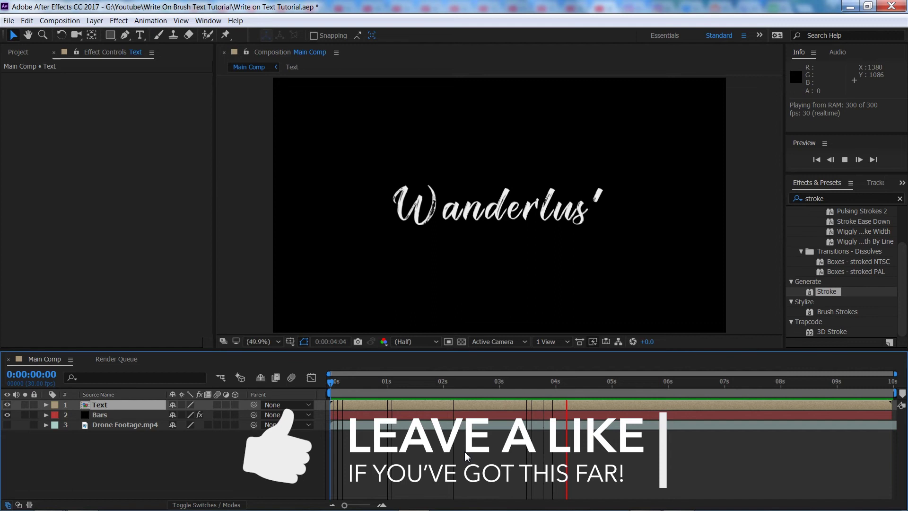
{"action": "left_click_drag", "start_coordinate": [616, 390], "coordinate": [501, 393]}
{"action": "left_click", "coordinate": [572, 430]}
{"action": "key", "text": "slash"}
{"action": "left_click", "coordinate": [263, 341]}
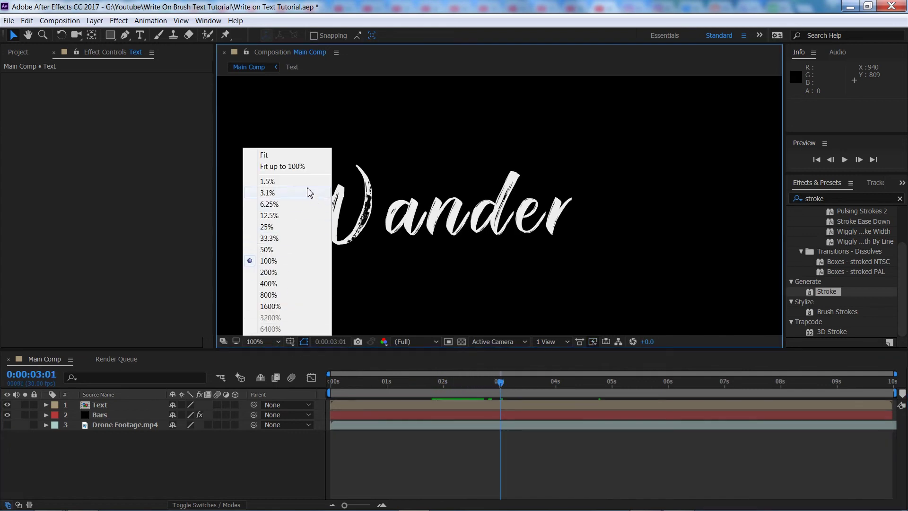
Step: Fit the viewer, turn on the Drone Footage layer and scrub to 2:01
{"action": "left_click", "coordinate": [307, 170]}
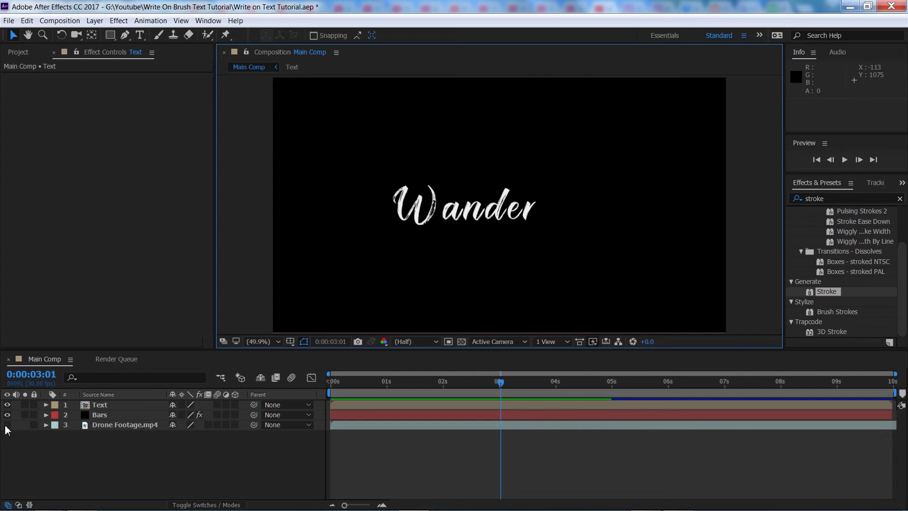
{"action": "left_click", "coordinate": [8, 425]}
{"action": "left_click_drag", "start_coordinate": [489, 391], "coordinate": [305, 427]}
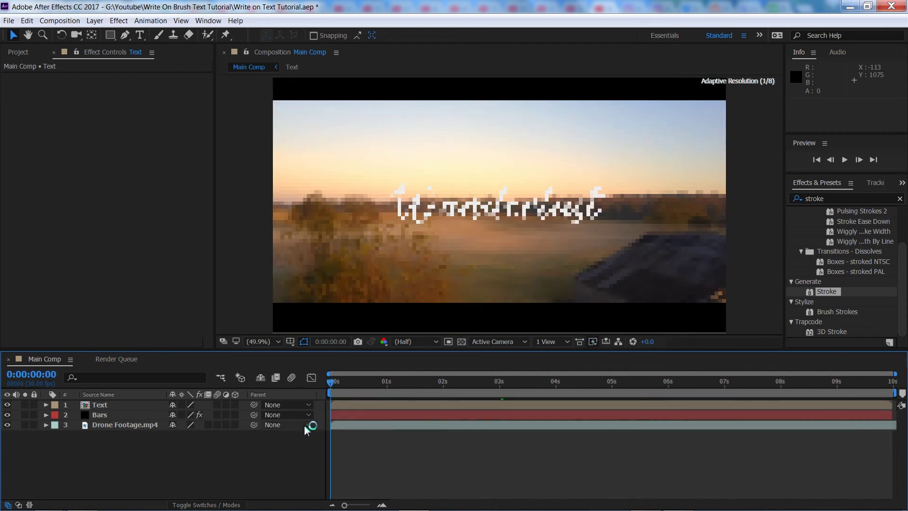
{"action": "left_click_drag", "start_coordinate": [357, 380], "coordinate": [445, 382]}
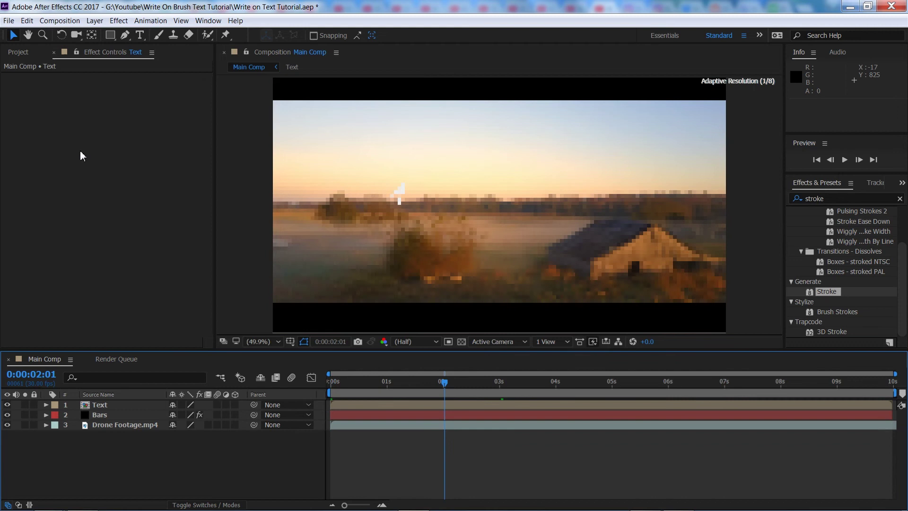
{"action": "left_click", "coordinate": [17, 53]}
{"action": "left_click", "coordinate": [118, 282]}
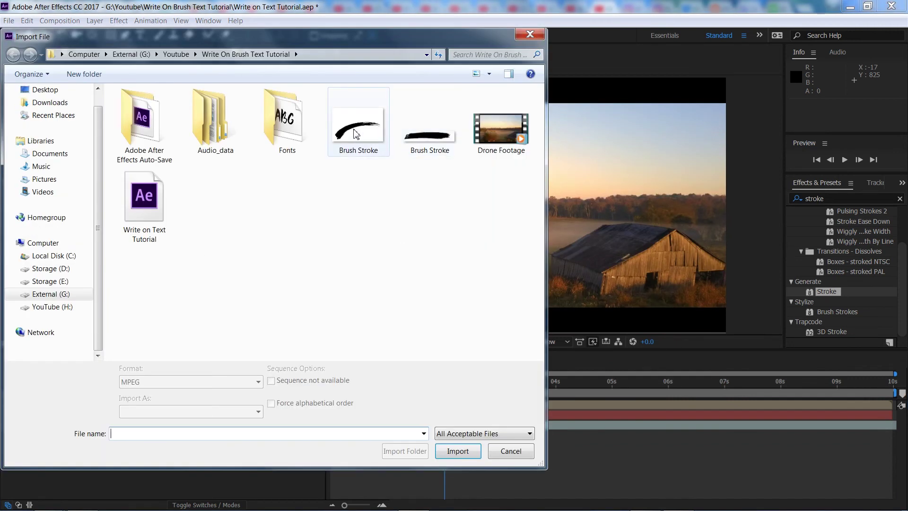
Step: Import Brush Stroke.jpg into the composition and apply the Invert effect to it
{"action": "double_click", "coordinate": [356, 134]}
{"action": "mouse_move", "coordinate": [62, 162]}
{"action": "left_mouse_down"}
{"action": "mouse_move", "coordinate": [95, 265]}
{"action": "mouse_move", "coordinate": [117, 414]}
{"action": "left_mouse_up"}
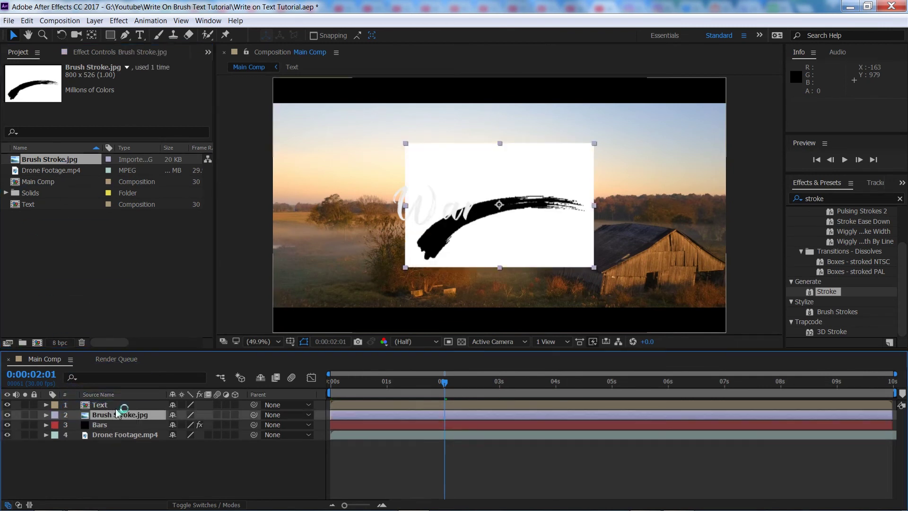
{"action": "left_click", "coordinate": [859, 199]}
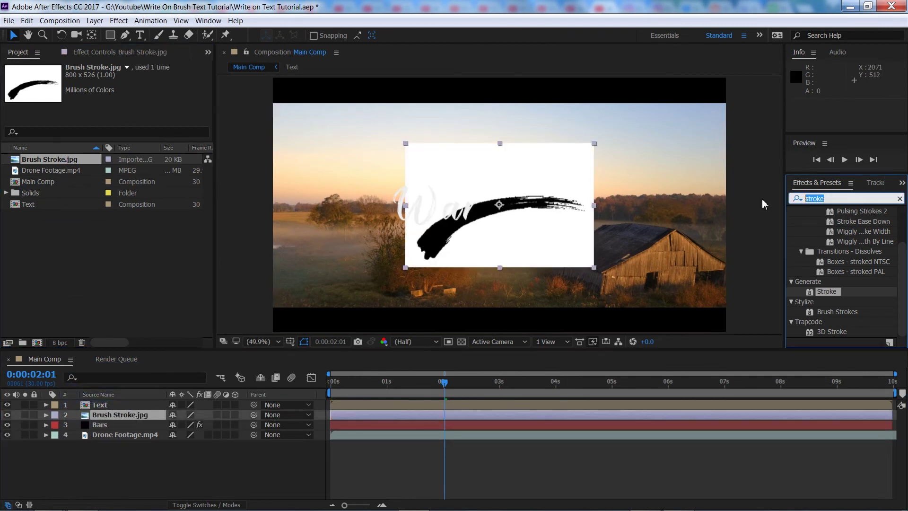
{"action": "type", "text": "invert"}
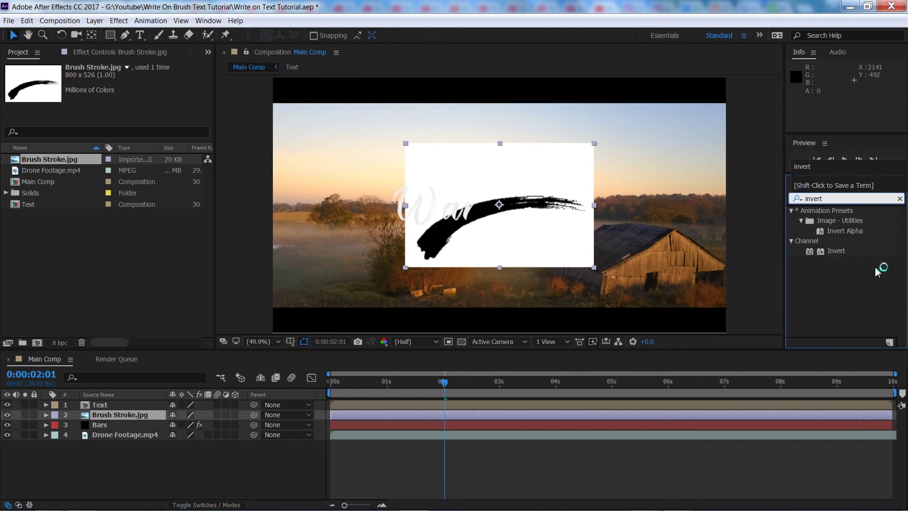
{"action": "double_click", "coordinate": [839, 251]}
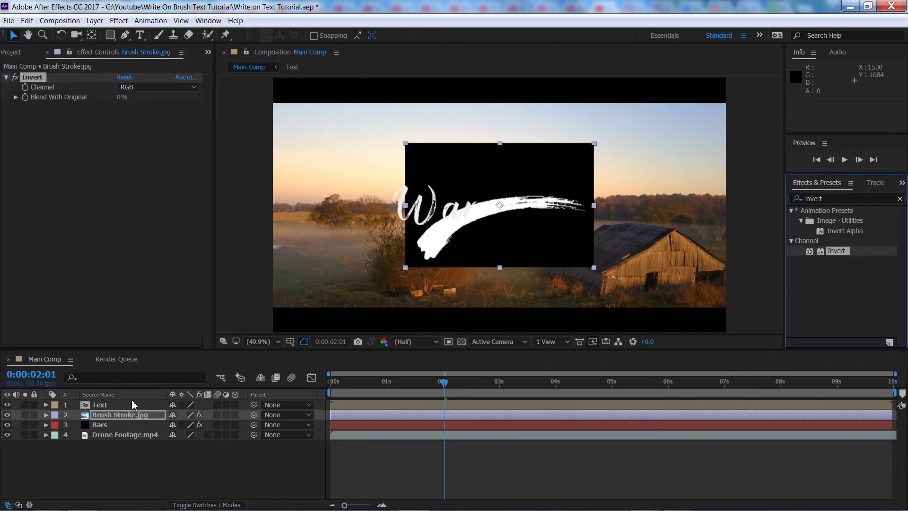
Step: Set the Brush Stroke.jpg layer's blending mode to Screen
{"action": "left_click", "coordinate": [122, 416]}
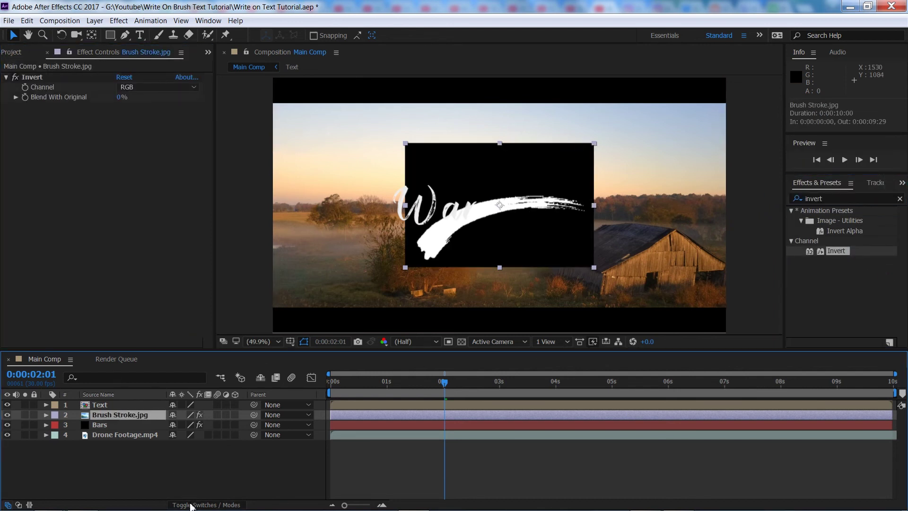
{"action": "left_click", "coordinate": [191, 505]}
{"action": "left_click", "coordinate": [185, 415]}
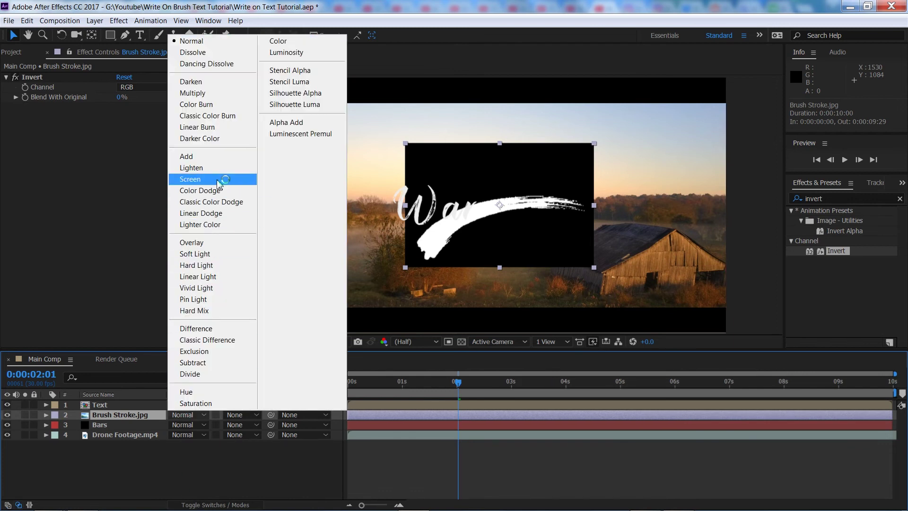
{"action": "left_click", "coordinate": [191, 179]}
Step: Scale the Brush Stroke.jpg layer to 150% wide by 80% tall
{"action": "key", "text": "r"}
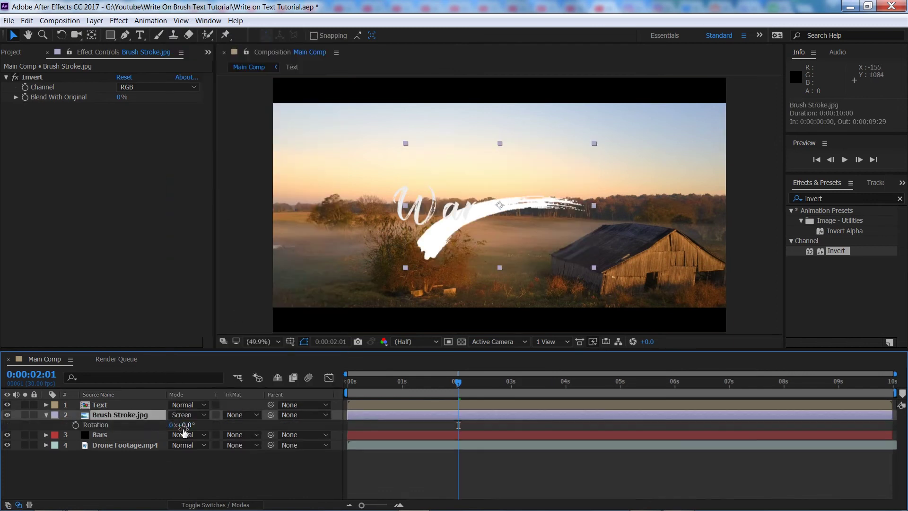
{"action": "key", "text": "s"}
{"action": "key", "text": "F2"}
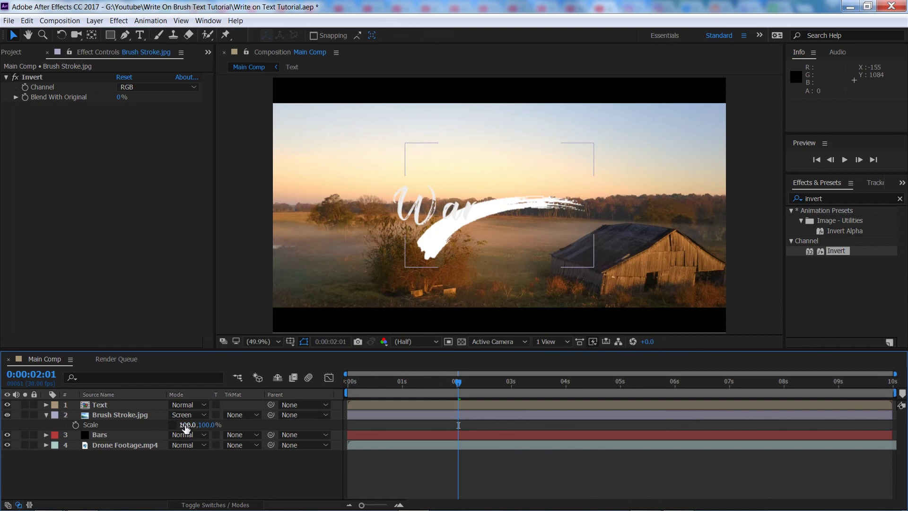
{"action": "left_click_drag", "start_coordinate": [186, 426], "coordinate": [215, 424]}
{"action": "left_click", "coordinate": [189, 424]}
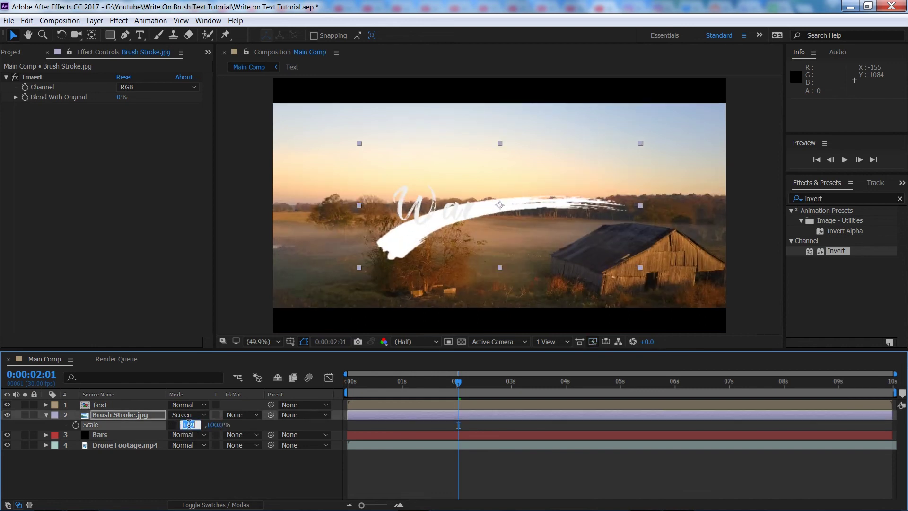
{"action": "type", "text": "150"}
{"action": "key", "text": "Return"}
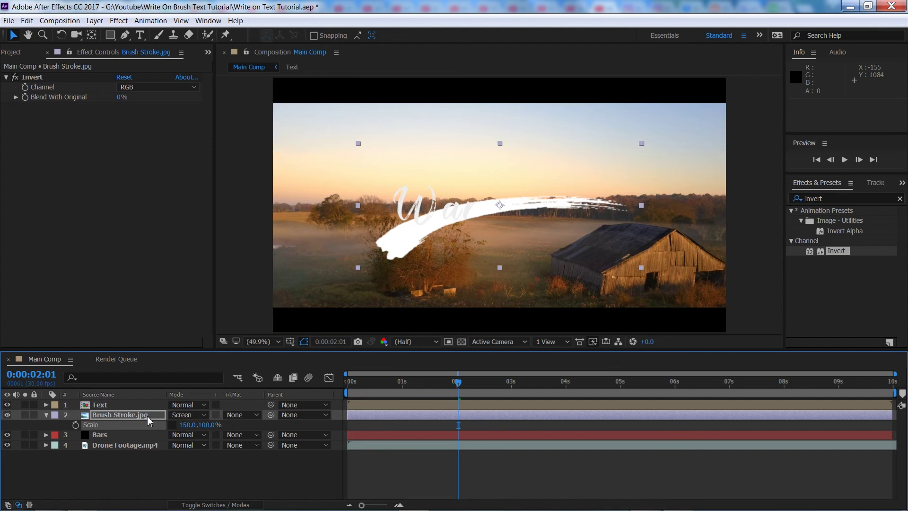
{"action": "type", "text": "80"}
{"action": "key", "text": "Return"}
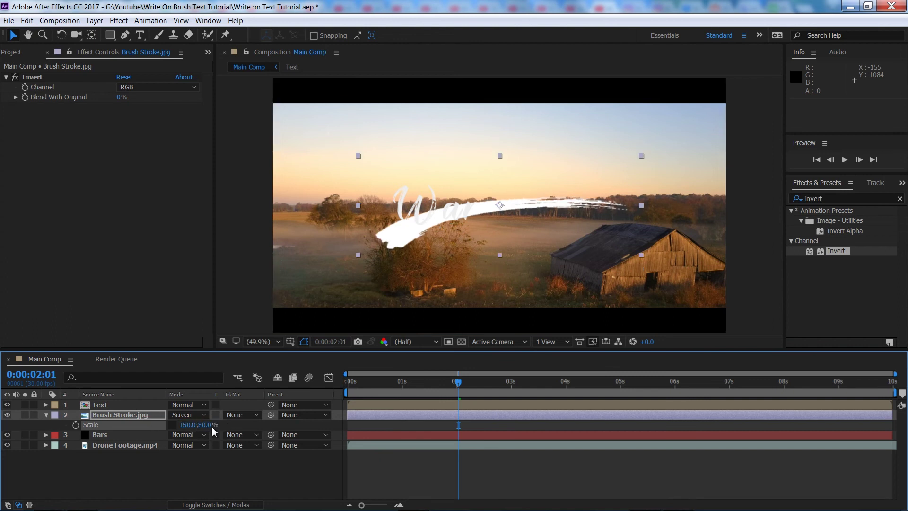
Step: Rotate the brush stroke to 5° and move it to 960, 660, just beneath Wanderlust
{"action": "key", "text": "r"}
{"action": "left_click_drag", "start_coordinate": [185, 424], "coordinate": [191, 424]}
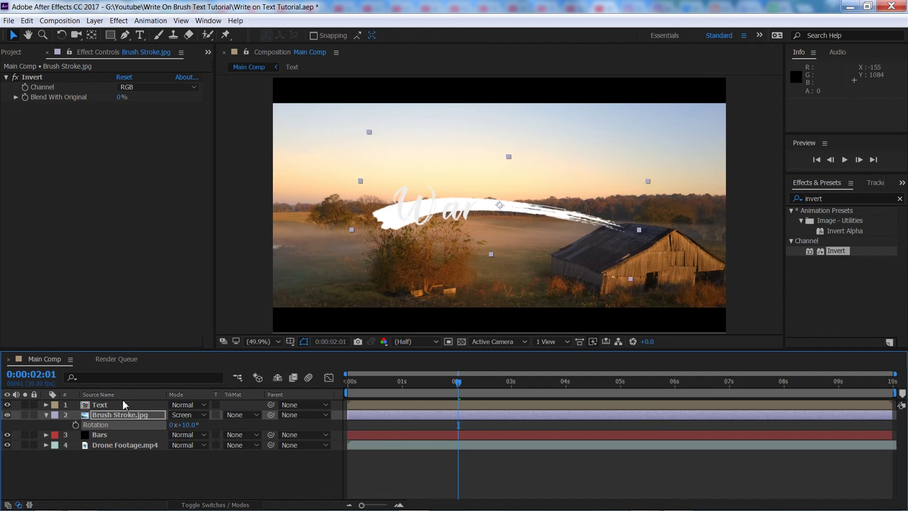
{"action": "key", "text": "shift+Down"}
{"action": "key", "text": "shift+Down"}
{"action": "key", "text": "shift+Down"}
{"action": "key", "text": "shift+Down"}
{"action": "key", "text": "shift+Down"}
{"action": "key", "text": "shift+Down"}
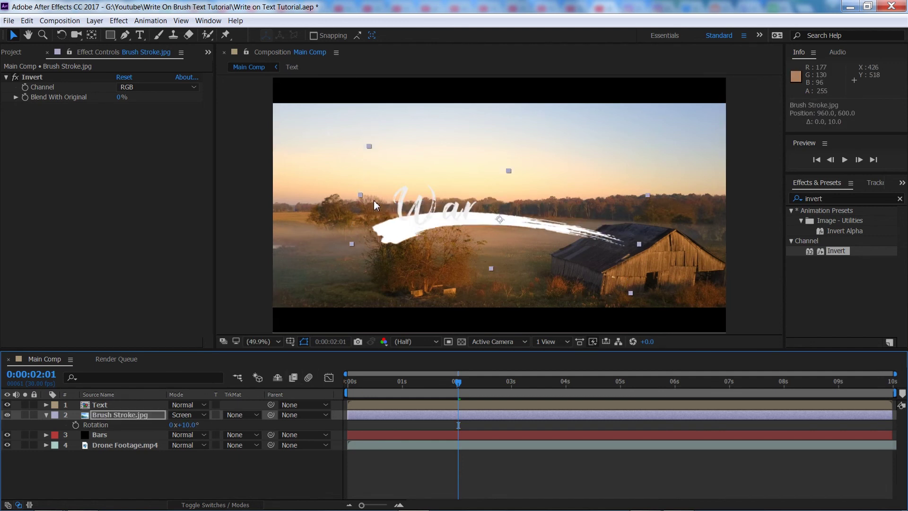
{"action": "key", "text": "shift+Down"}
{"action": "key", "text": "shift+Down"}
{"action": "key", "text": "shift+Down"}
{"action": "key", "text": "shift+Down"}
{"action": "key", "text": "shift+Down"}
{"action": "key", "text": "shift+Down"}
{"action": "key", "text": "shift+Down"}
{"action": "key", "text": "shift+Down"}
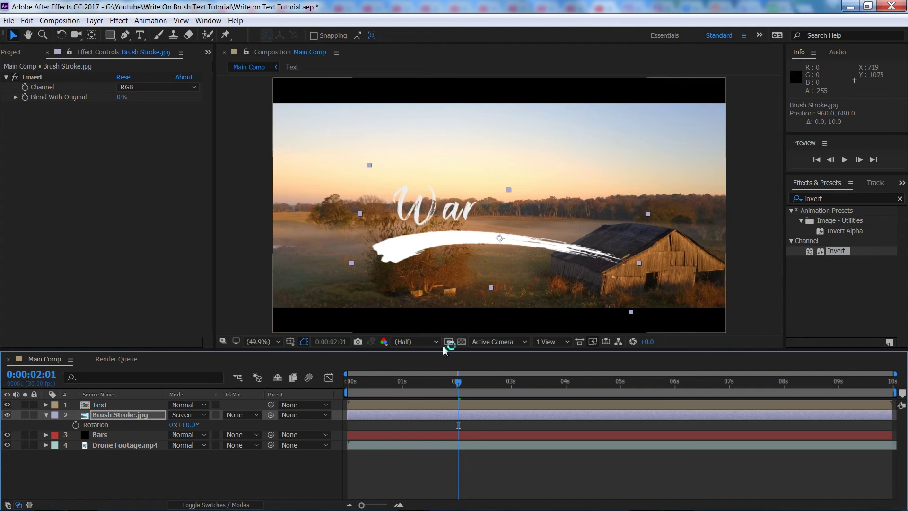
{"action": "left_click_drag", "start_coordinate": [481, 386], "coordinate": [635, 388]}
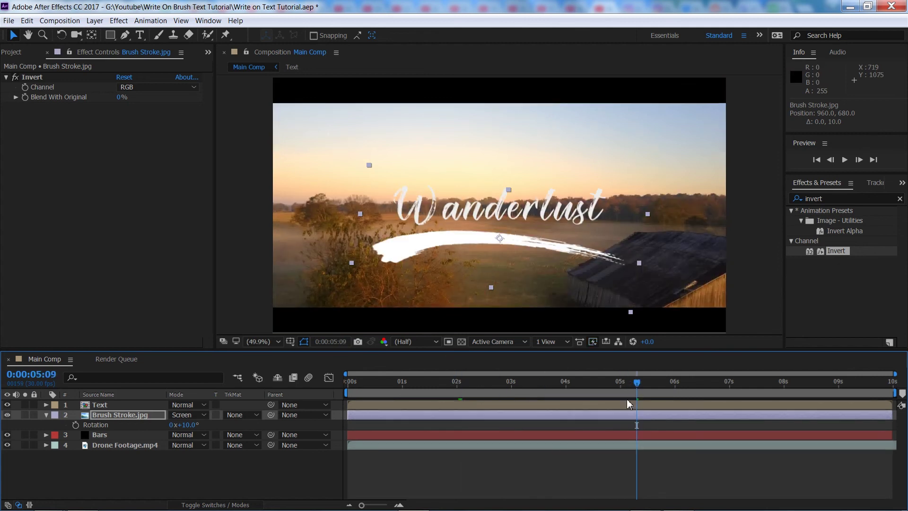
{"action": "key", "text": "KP_Subtract"}
{"action": "key", "text": "KP_Subtract"}
{"action": "key", "text": "KP_Subtract"}
{"action": "key", "text": "KP_Subtract"}
{"action": "key", "text": "KP_Subtract"}
{"action": "key", "text": "shift+Up"}
{"action": "key", "text": "shift+Up"}
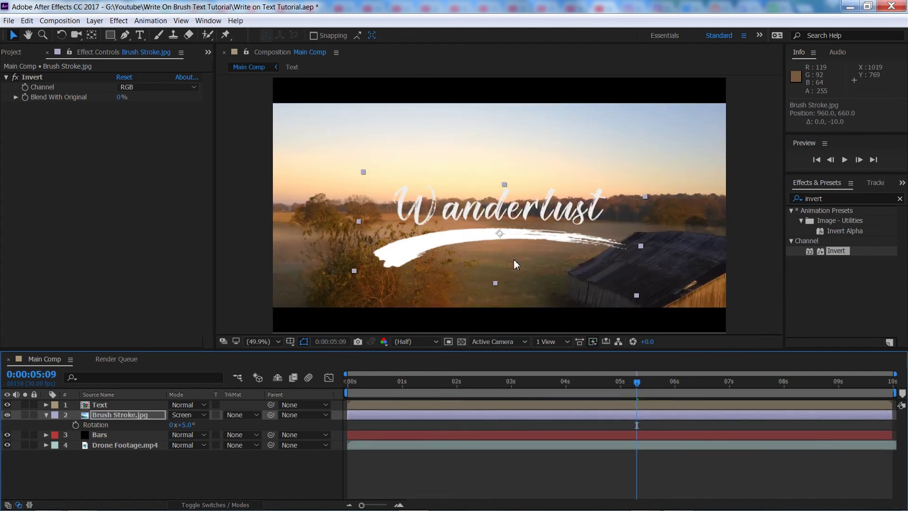
{"action": "left_click", "coordinate": [208, 490]}
{"action": "left_click", "coordinate": [56, 418]}
{"action": "left_click", "coordinate": [47, 415]}
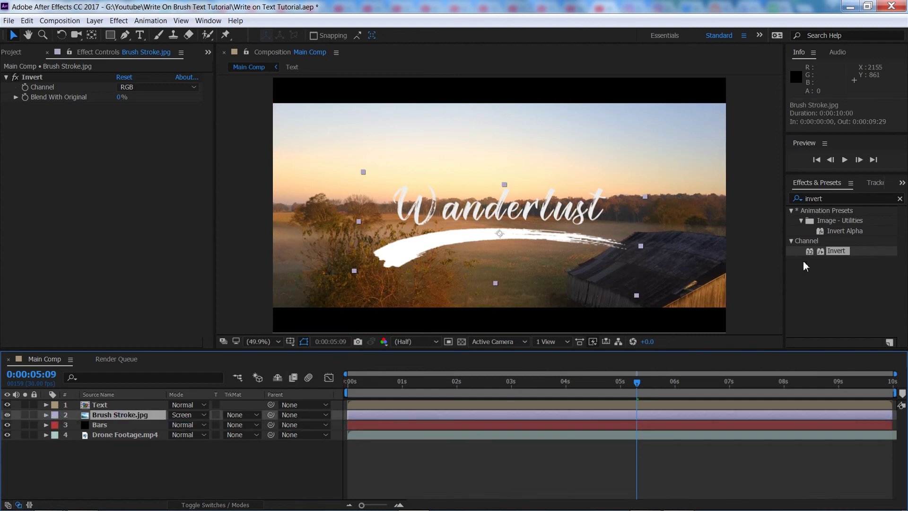
{"action": "left_click", "coordinate": [899, 199]}
{"action": "left_click", "coordinate": [848, 198]}
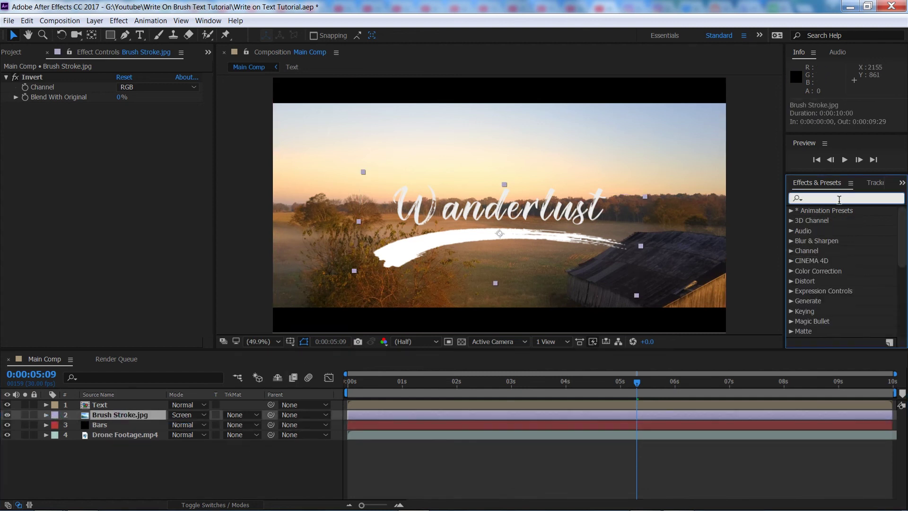
Step: Apply the Linear Wipe effect to the Brush Stroke.jpg layer
{"action": "type", "text": "linear"}
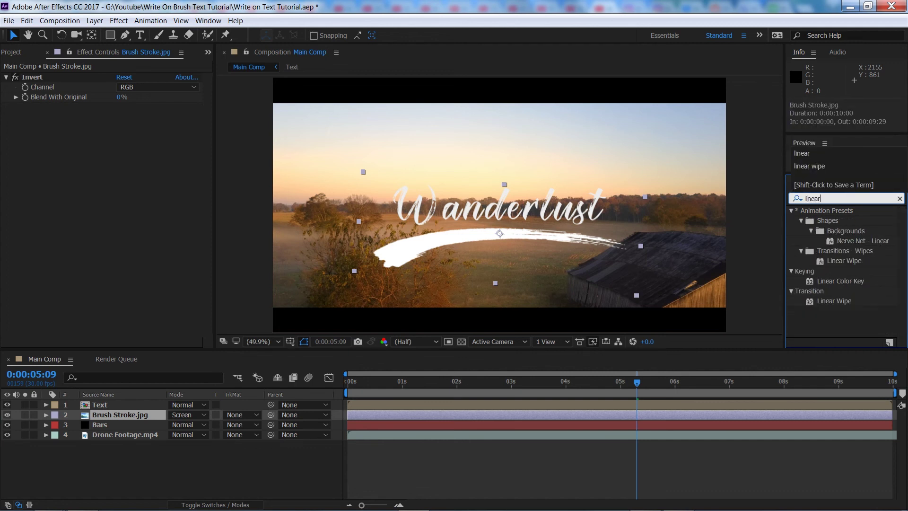
{"action": "mouse_move", "coordinate": [834, 301]}
{"action": "left_mouse_down"}
{"action": "mouse_move", "coordinate": [227, 335]}
{"action": "mouse_move", "coordinate": [116, 413]}
{"action": "mouse_move", "coordinate": [144, 415]}
{"action": "left_mouse_up"}
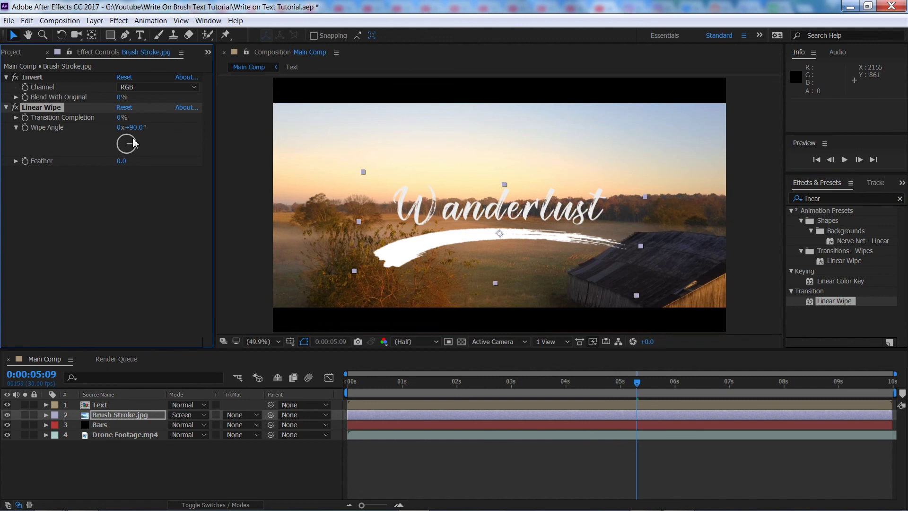
{"action": "mouse_move", "coordinate": [119, 121]}
{"action": "left_mouse_down"}
{"action": "mouse_move", "coordinate": [156, 118]}
{"action": "mouse_move", "coordinate": [120, 121]}
{"action": "mouse_move", "coordinate": [161, 127]}
{"action": "mouse_move", "coordinate": [104, 138]}
{"action": "mouse_move", "coordinate": [139, 129]}
{"action": "left_mouse_up"}
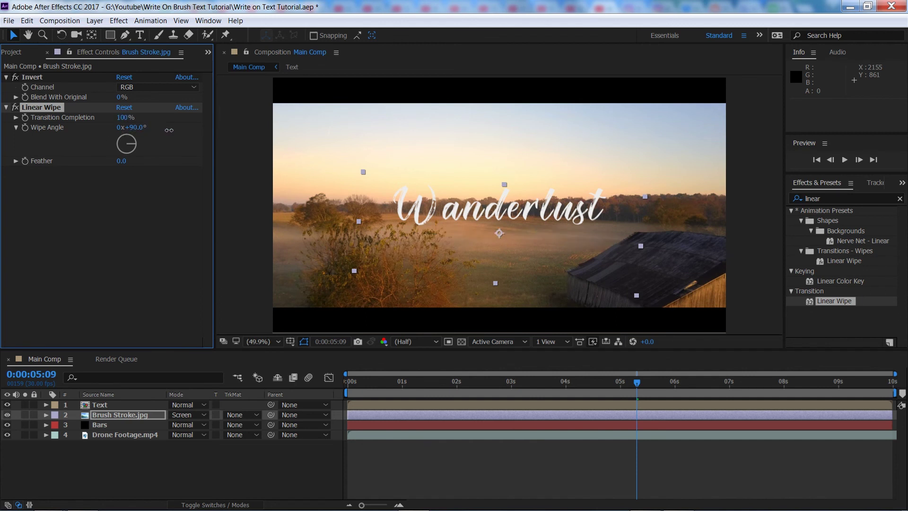
Step: Keyframe Transition Completion from 100% at about 4 s to 0% at 5 s
{"action": "left_click_drag", "start_coordinate": [619, 382], "coordinate": [594, 399]}
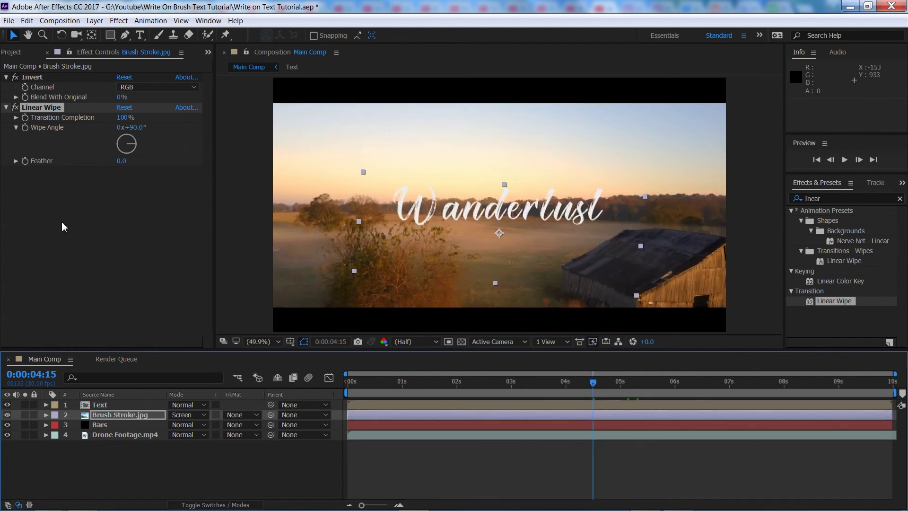
{"action": "left_click", "coordinate": [24, 117]}
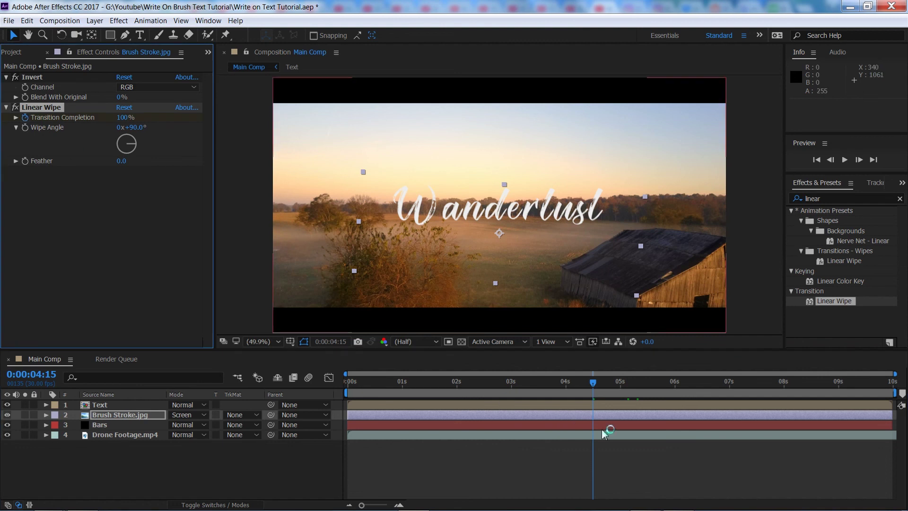
{"action": "left_click", "coordinate": [650, 389]}
{"action": "left_click_drag", "start_coordinate": [650, 388], "coordinate": [622, 396]}
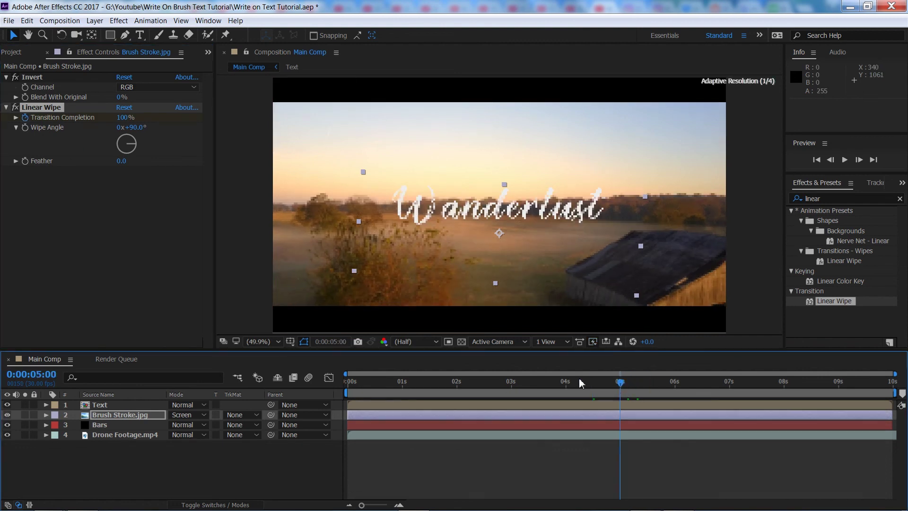
{"action": "left_click_drag", "start_coordinate": [122, 117], "coordinate": [85, 119]}
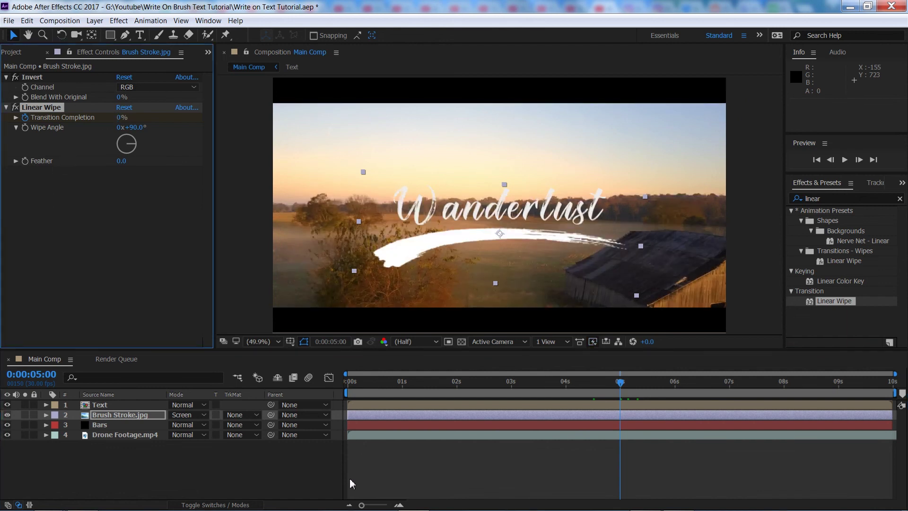
{"action": "left_click", "coordinate": [298, 473]}
{"action": "left_click", "coordinate": [567, 384]}
{"action": "key", "text": "space"}
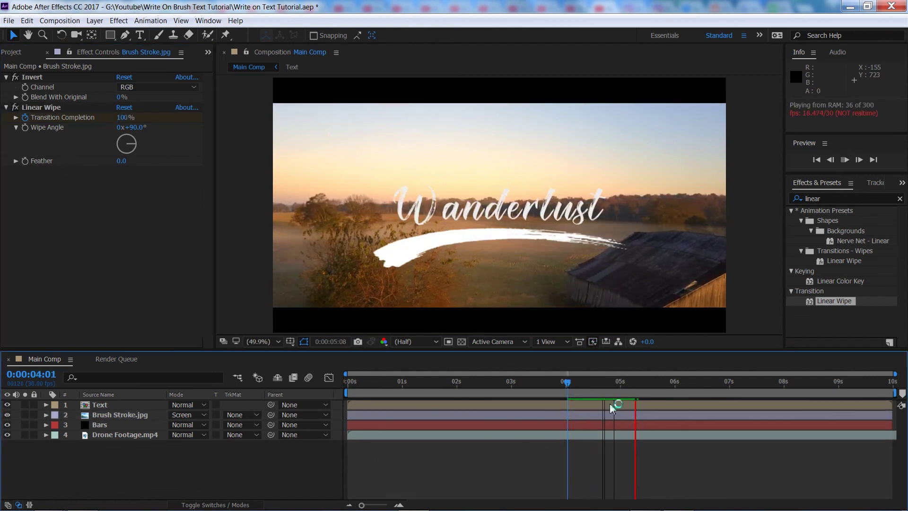
{"action": "key", "text": "space"}
Step: Set the Linear Wipe Feather to 10 and preview the whole animation from the start
{"action": "left_click", "coordinate": [120, 162]}
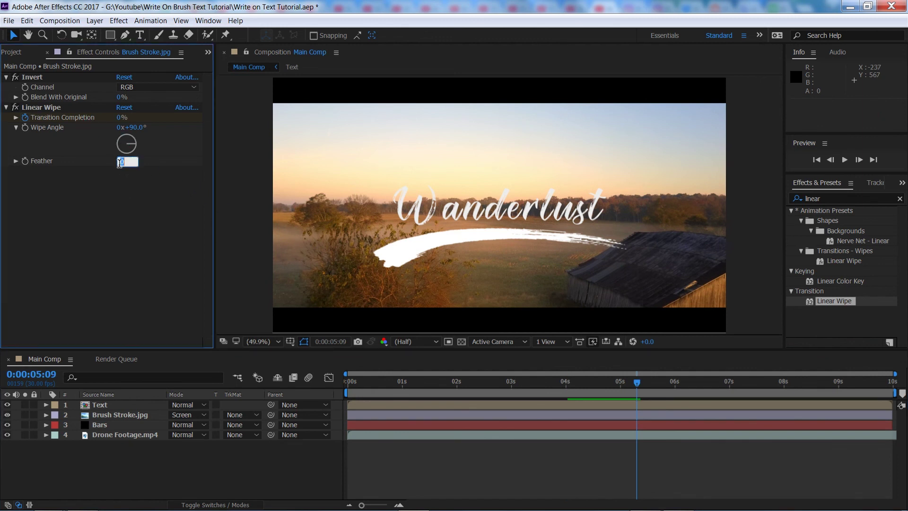
{"action": "key", "text": "Return"}
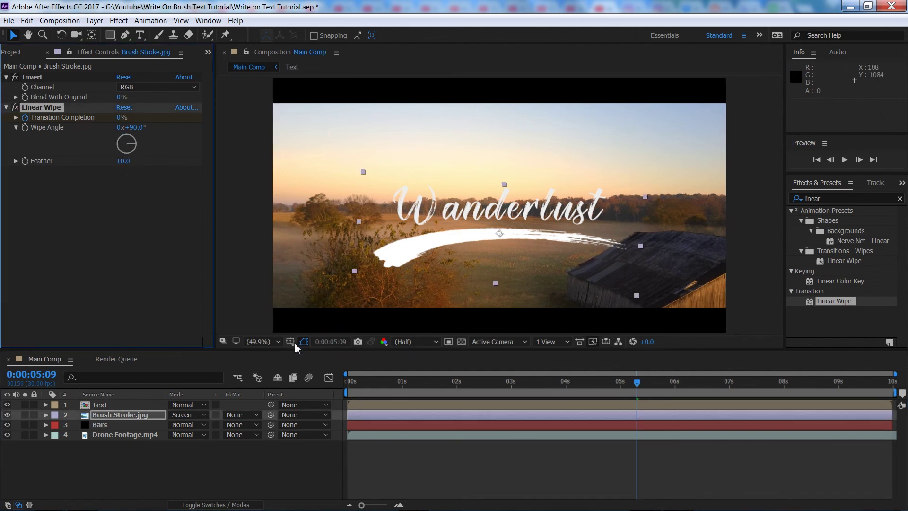
{"action": "left_click", "coordinate": [265, 342]}
{"action": "left_click", "coordinate": [276, 165]}
{"action": "left_click", "coordinate": [265, 475]}
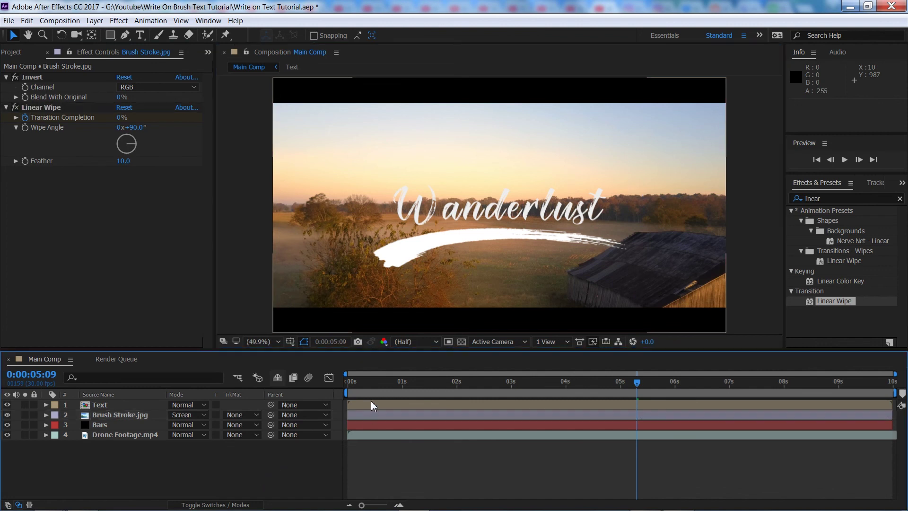
{"action": "key", "text": "Home"}
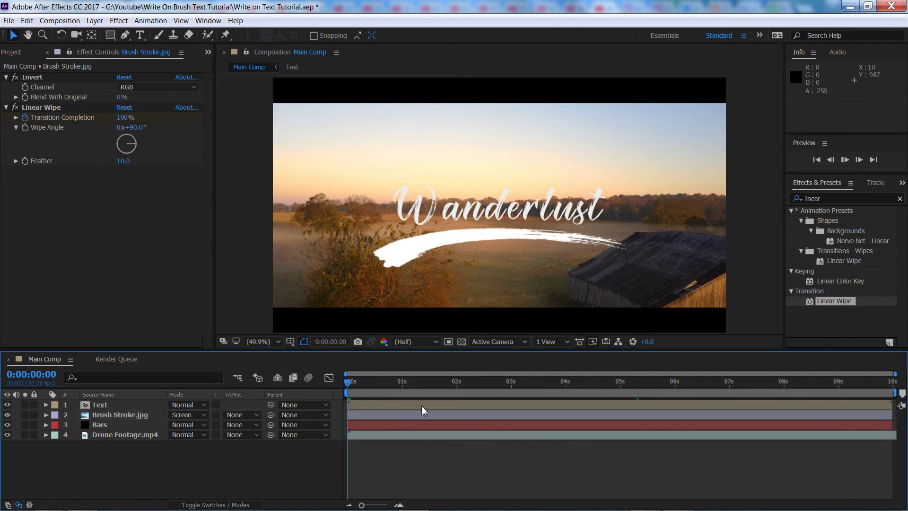
{"action": "key", "text": "space"}
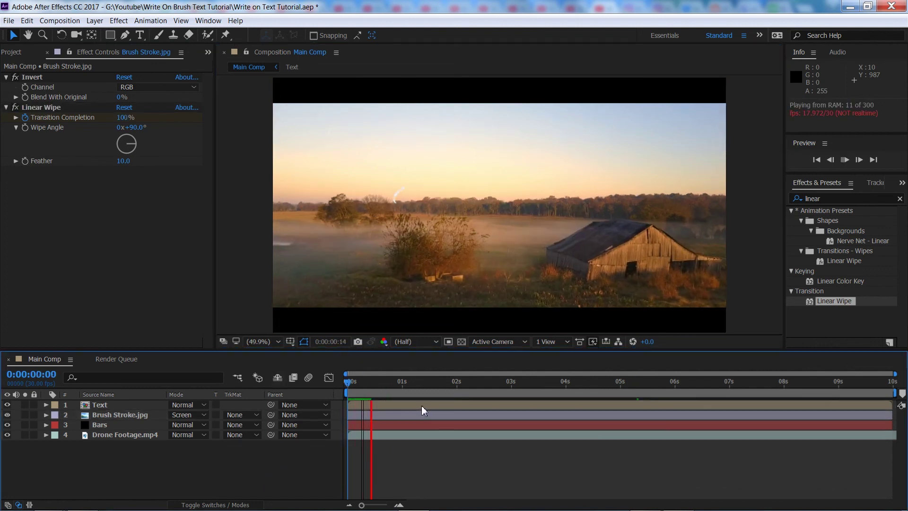